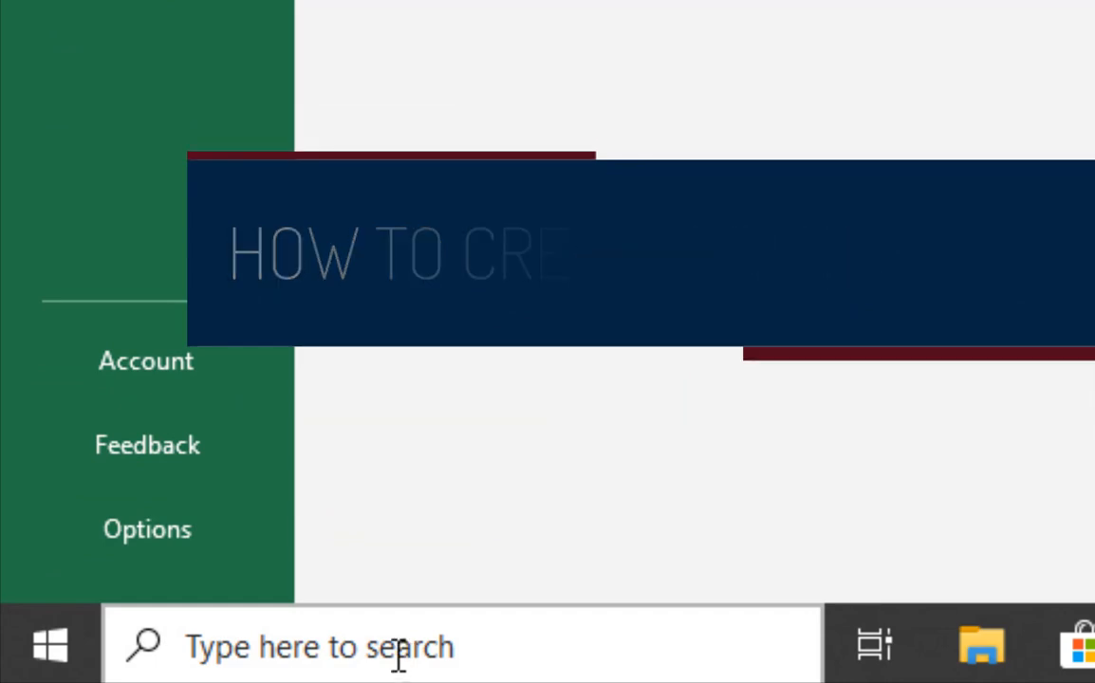
Step: Search Windows for 'excel' and launch Excel 2016 from the results
left_click(379, 649)
type("exc")
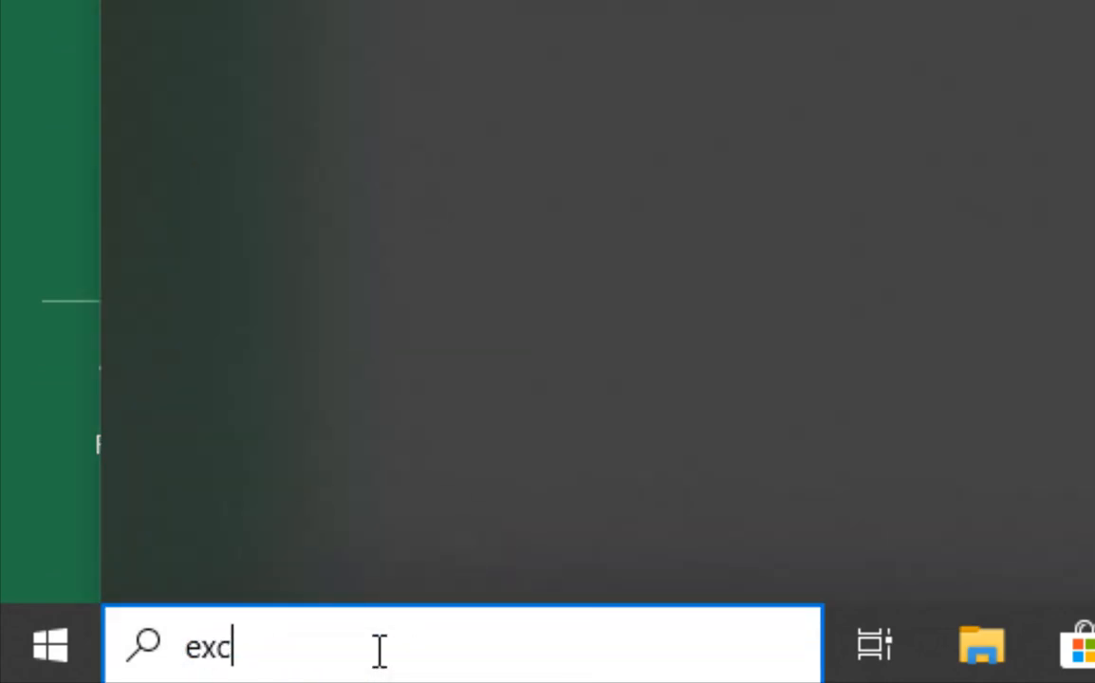
type("el")
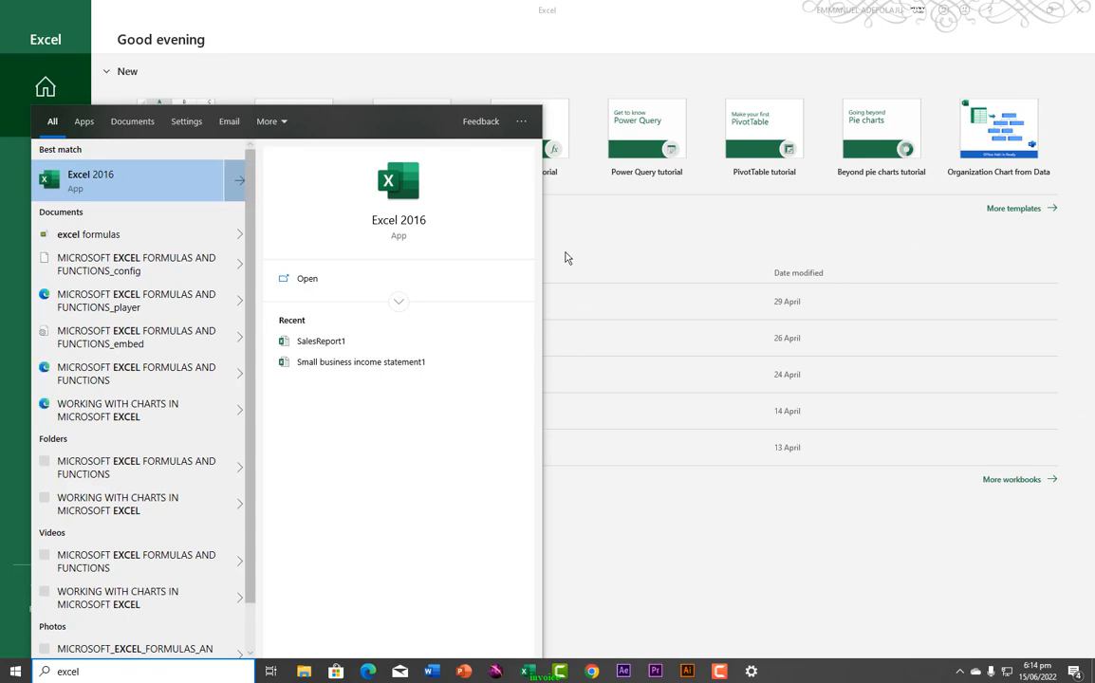
left_click(565, 258)
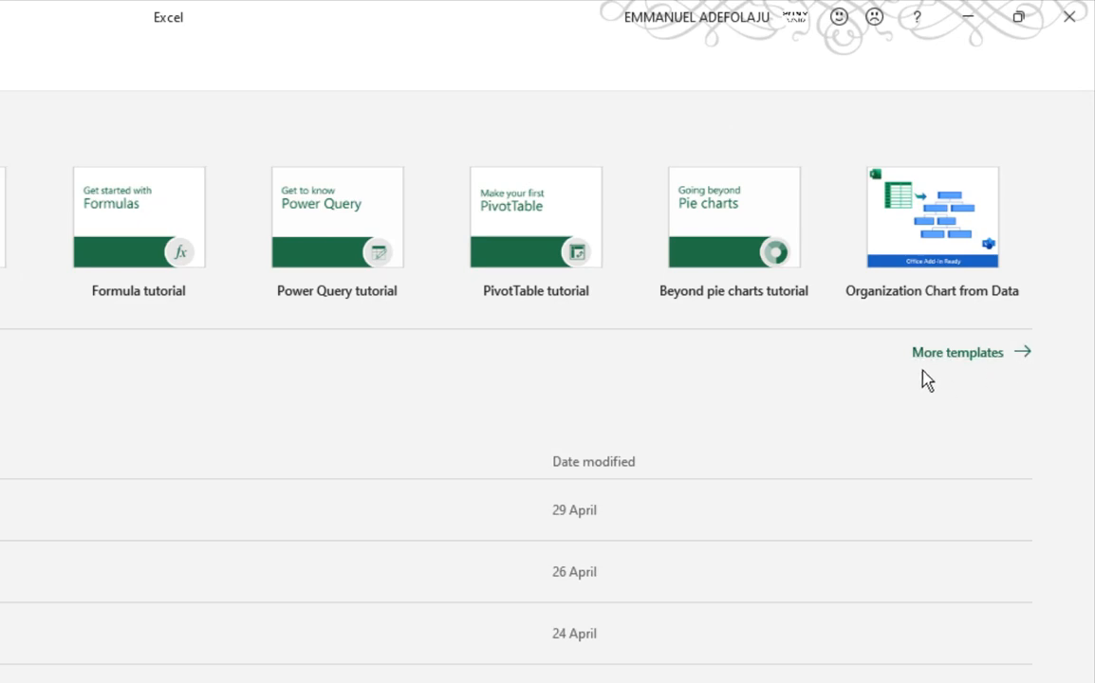
Step: Open the full template gallery via More templates and look through it
left_click(961, 359)
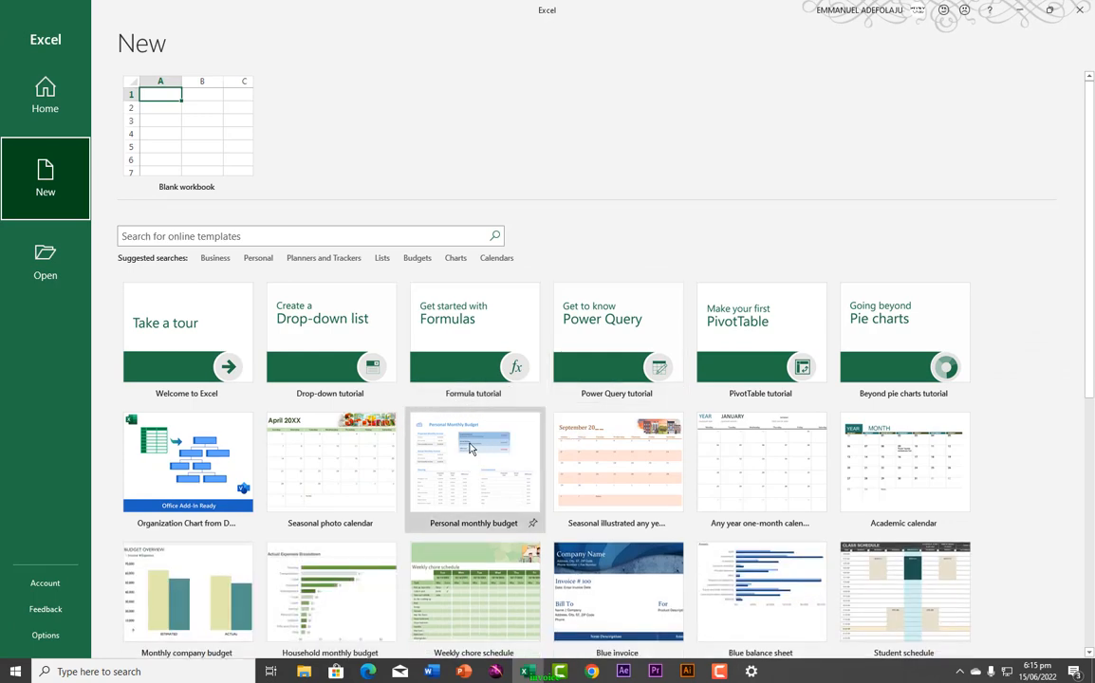
scroll(451, 472, "down", 3)
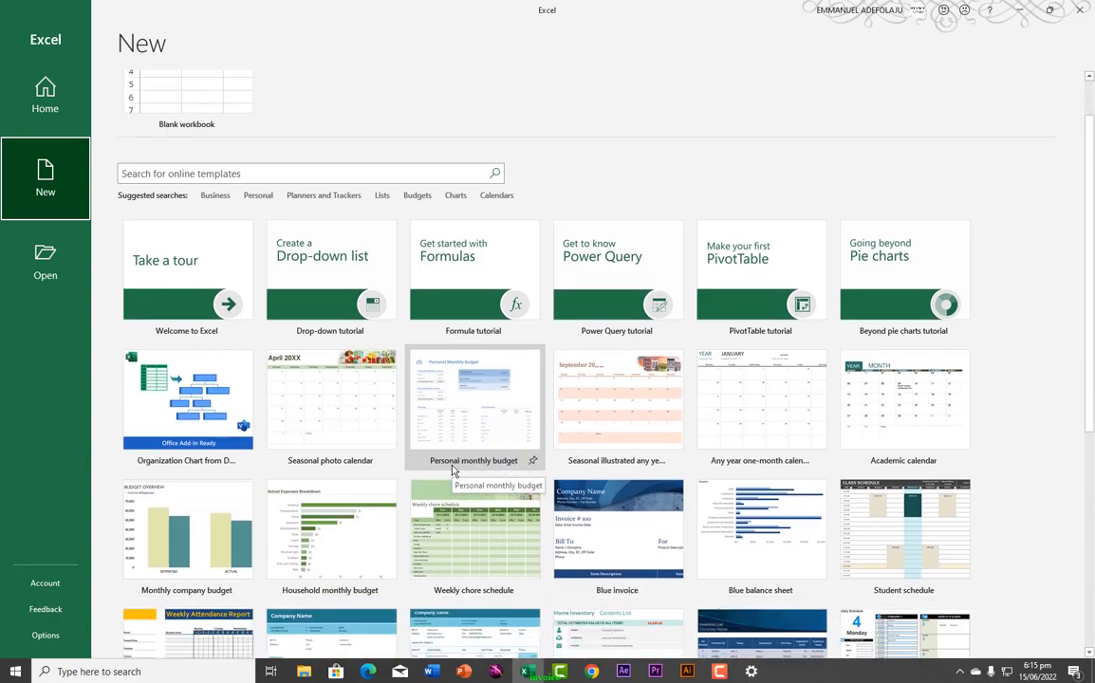
scroll(452, 472, "up", 2)
scroll(452, 471, "up", 1)
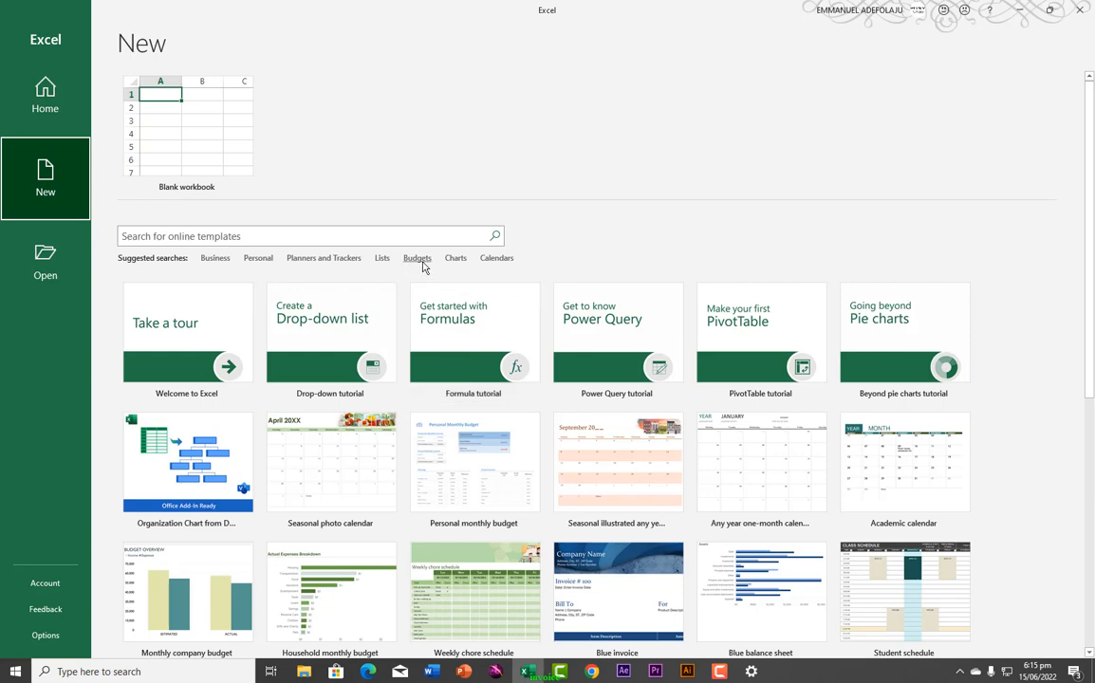
Step: Search the online templates for 'invoice' and scroll through the results
left_click(347, 238)
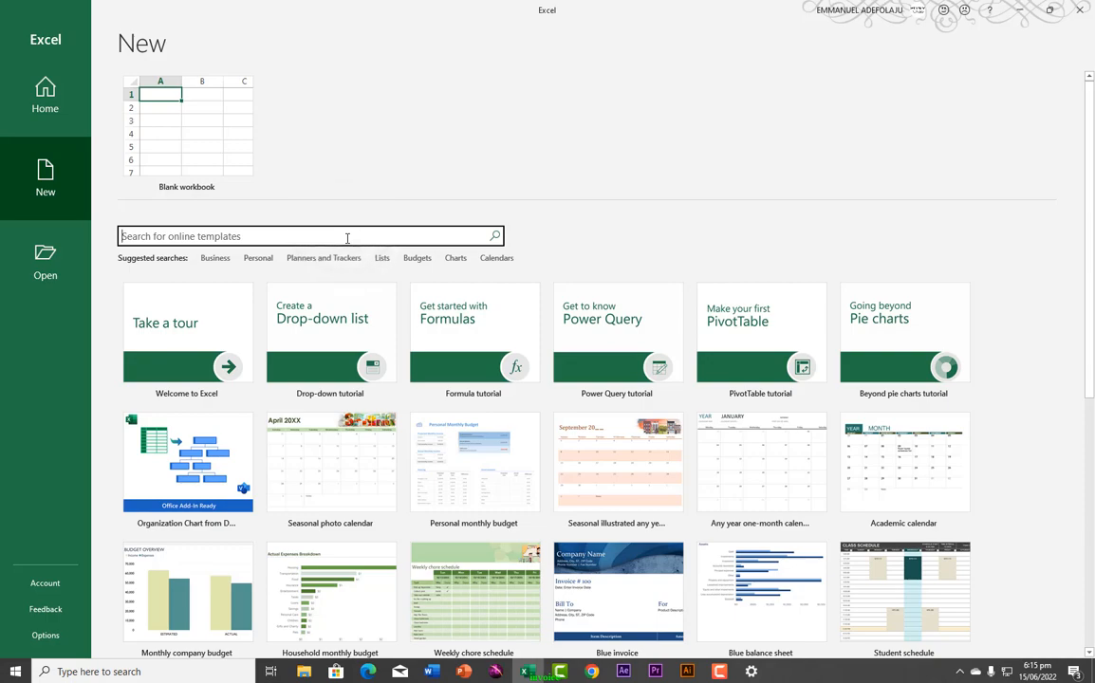
type("inv")
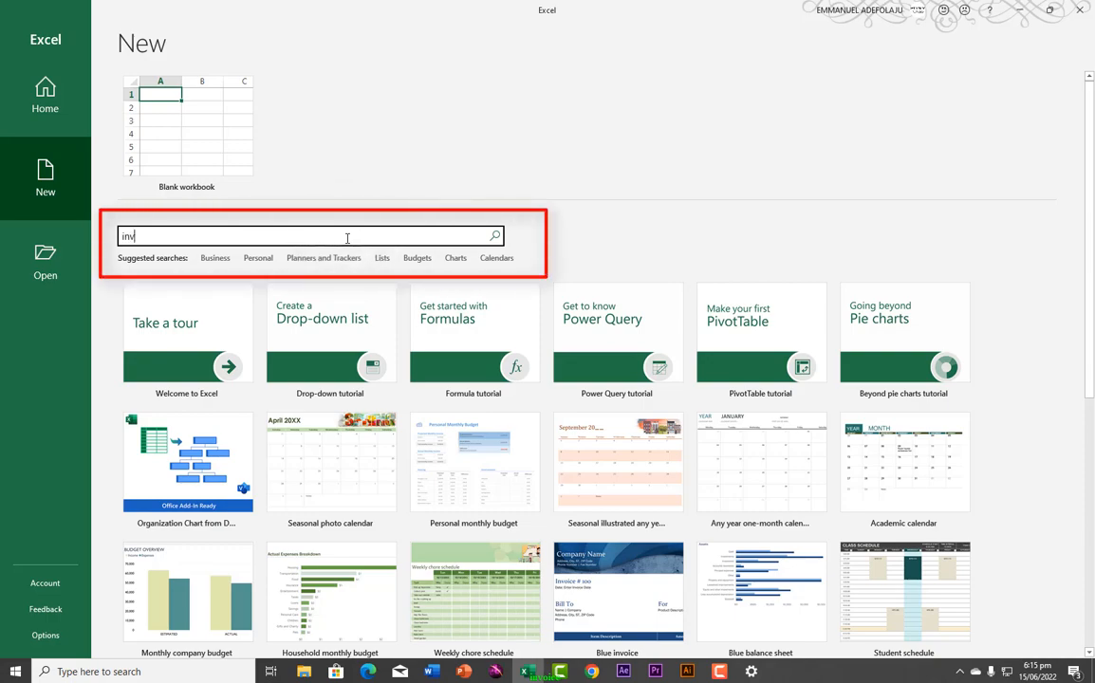
type("oice")
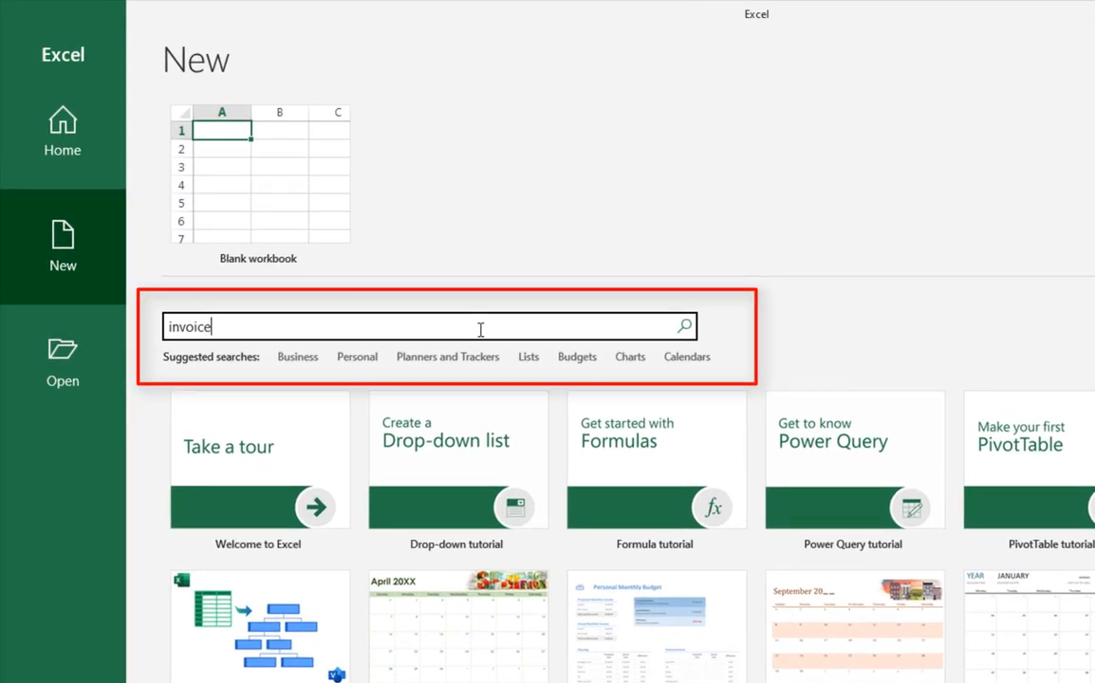
key("Return")
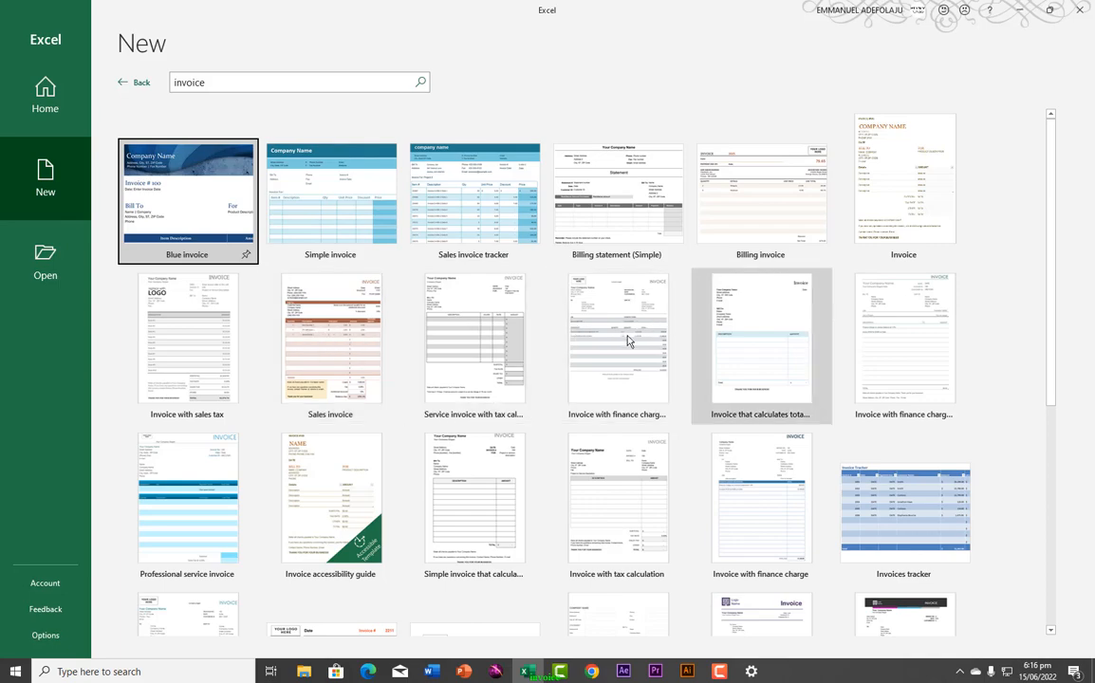
scroll(544, 474, "down", 3)
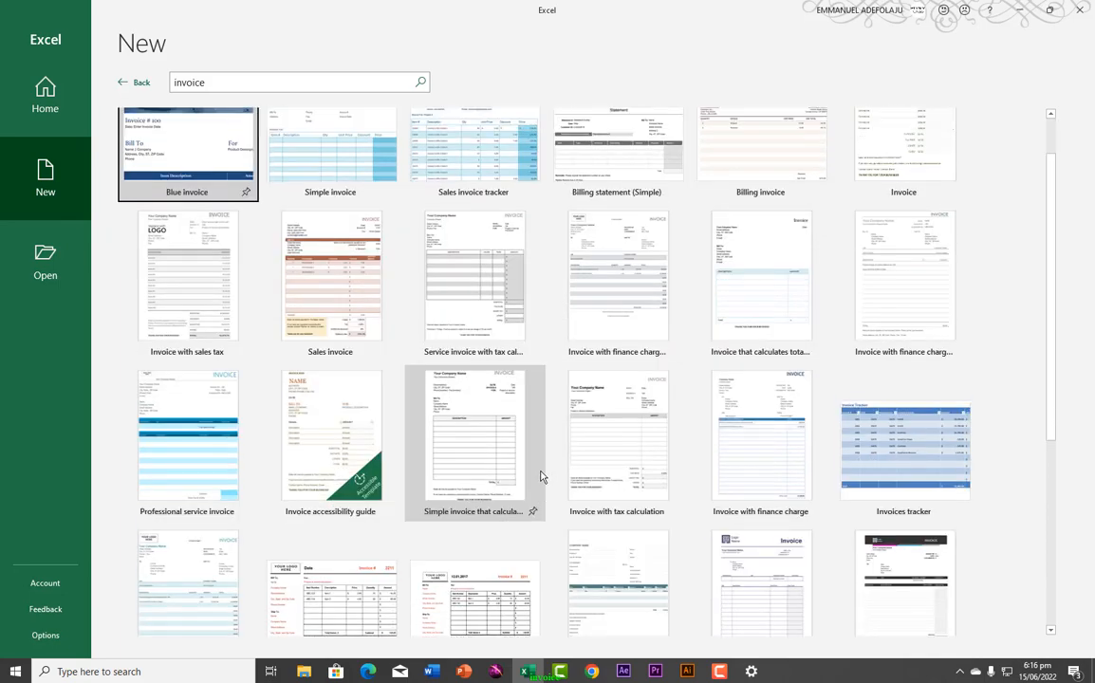
scroll(541, 476, "down", 2)
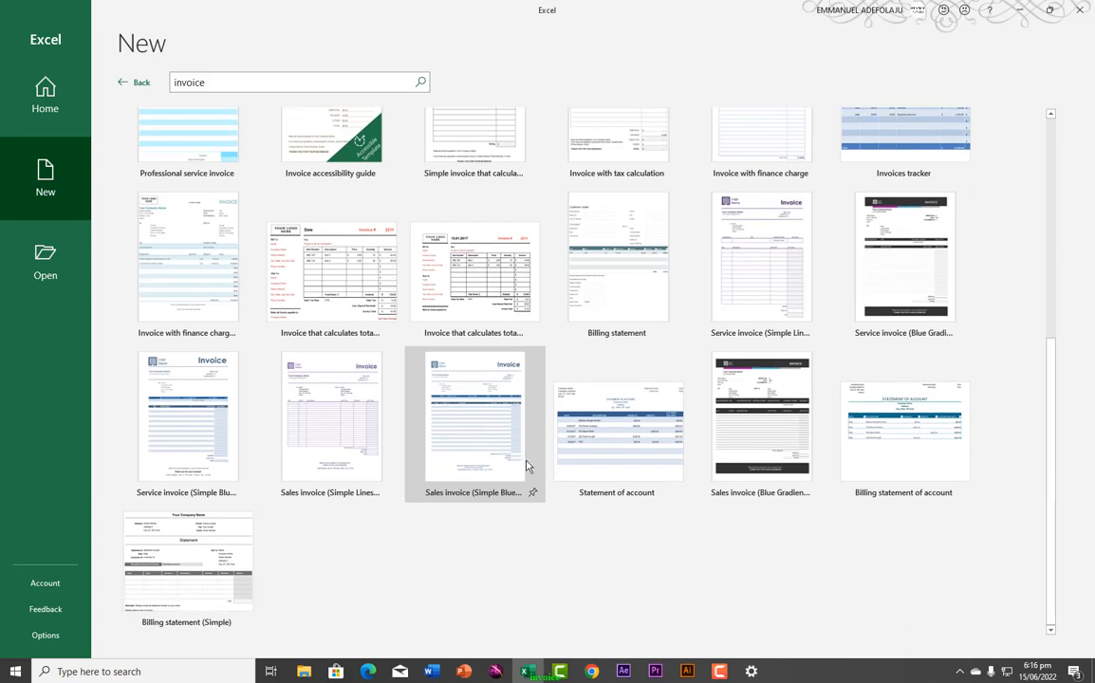
Step: Create a workbook from the Sales invoice (Simple Blue design) template and select its placeholder logo
left_click(470, 426)
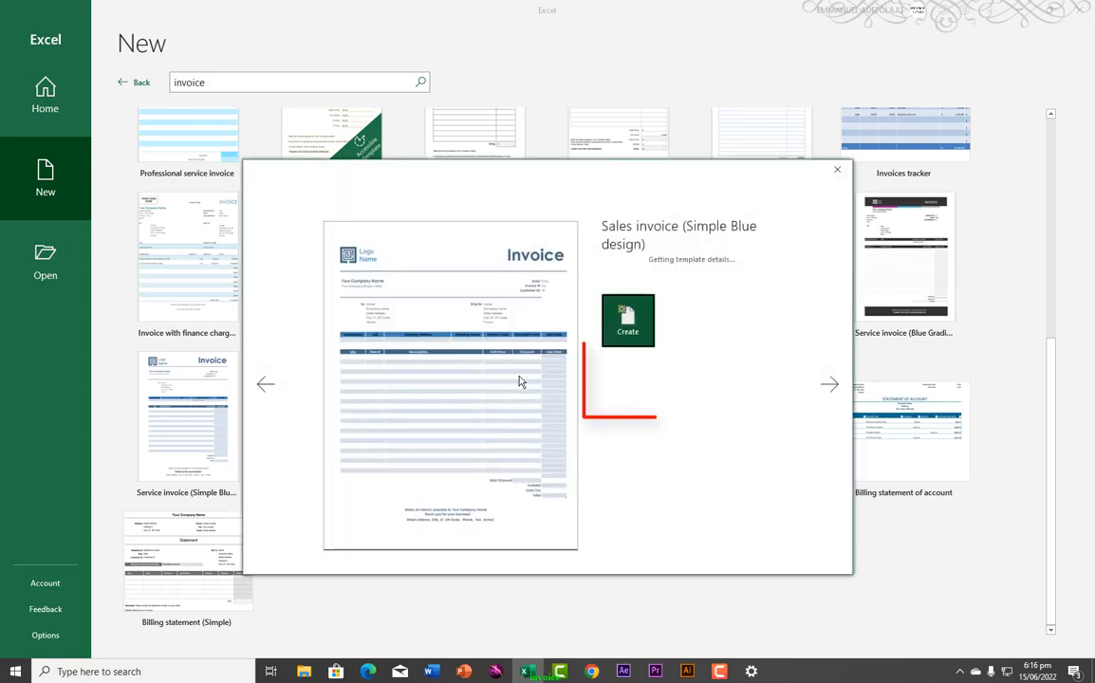
left_click(627, 377)
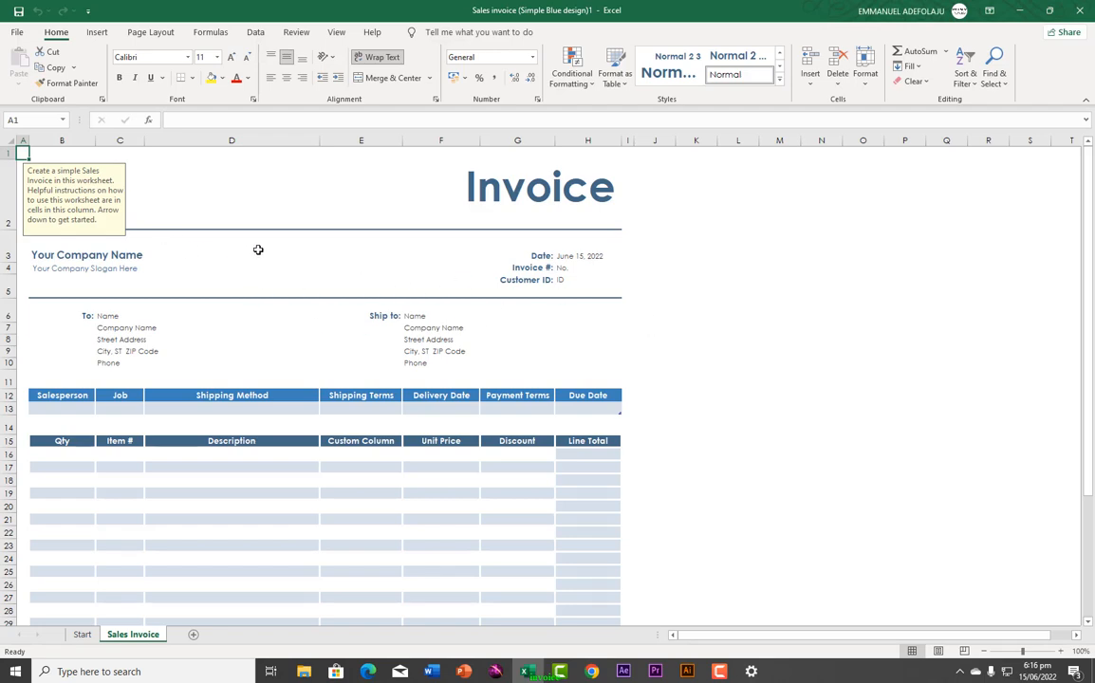
left_click(495, 198)
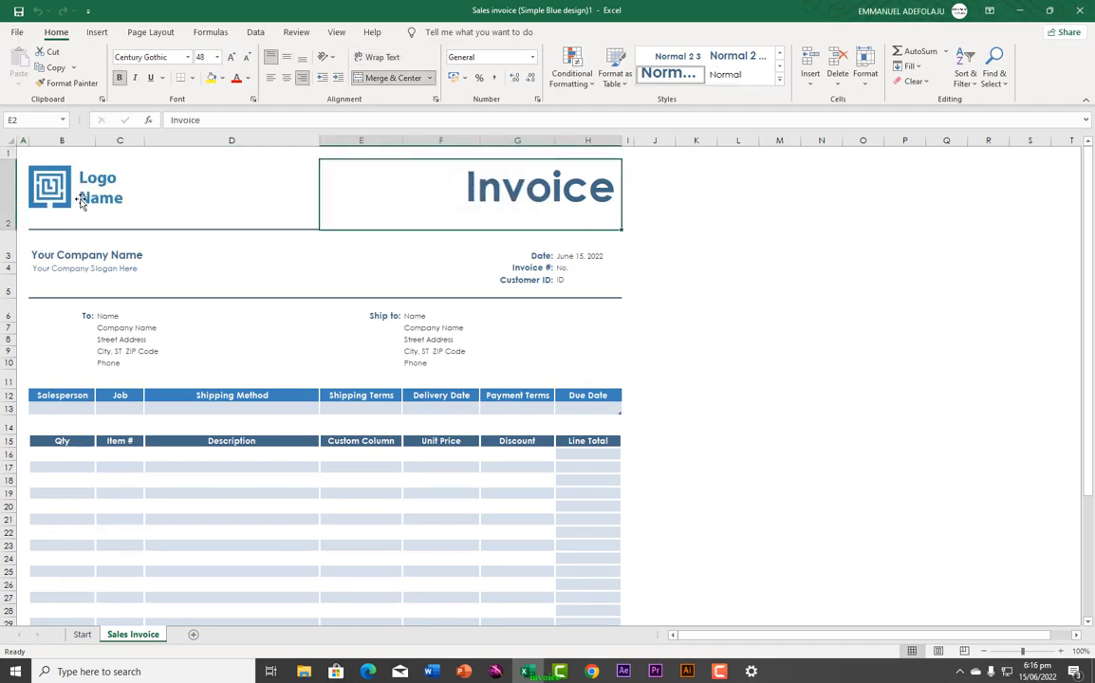
left_click(104, 253)
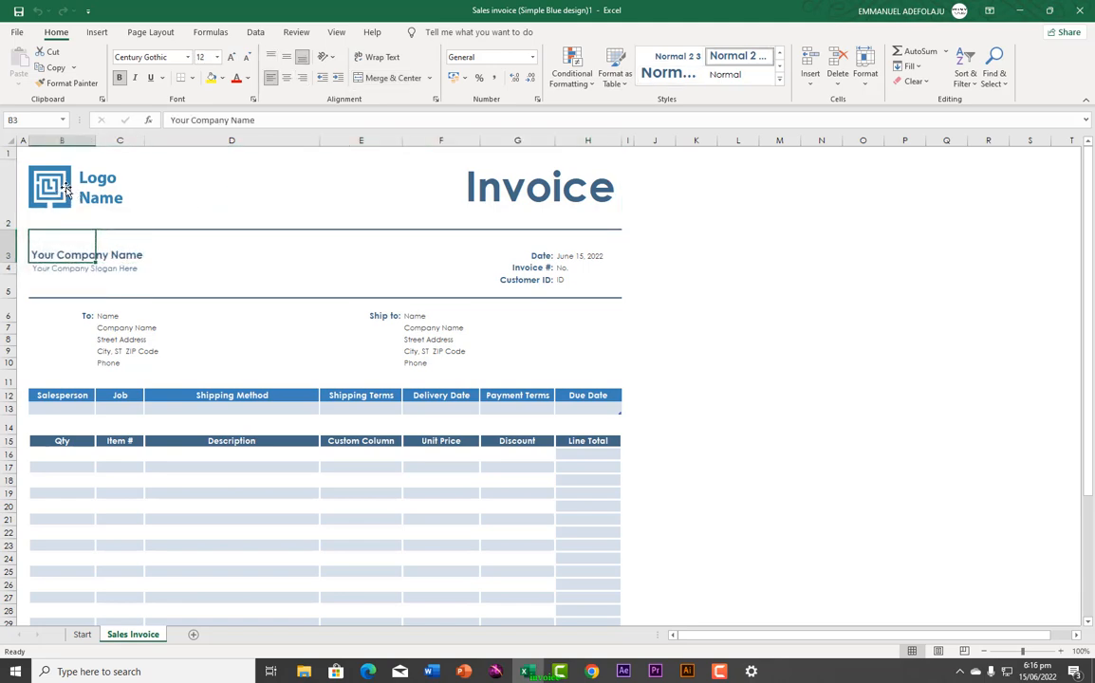
left_click_drag(69, 186, 74, 188)
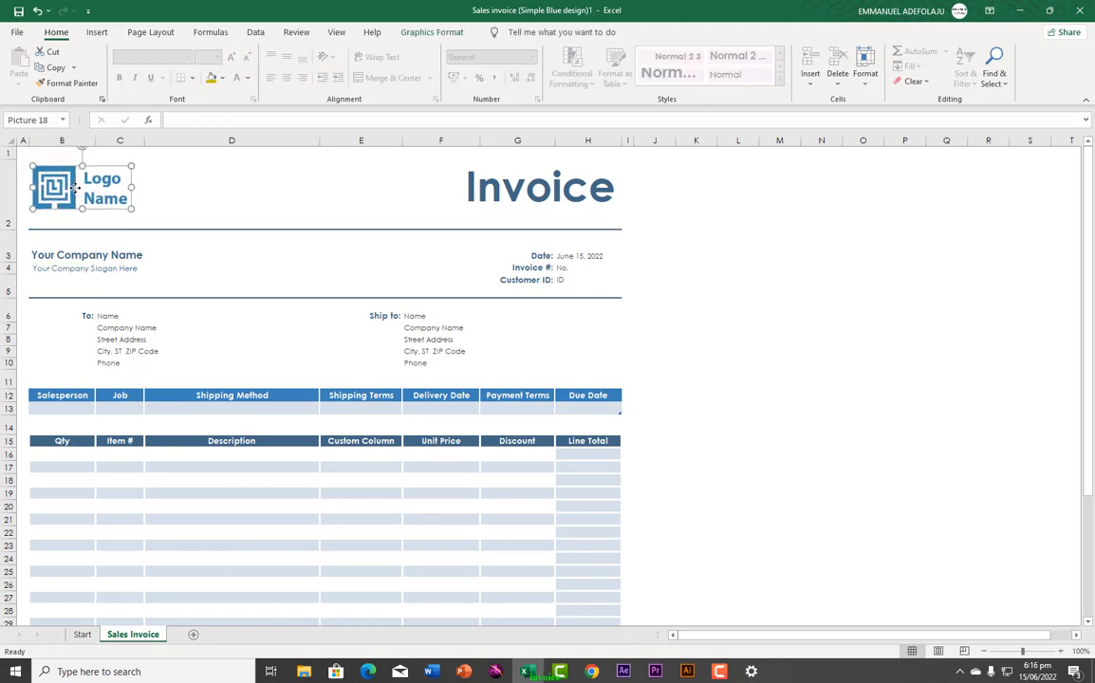
Step: Choose to replace the placeholder logo with a picture file, browsing the Desktop's TURNS MEDIA folder
right_click(66, 194)
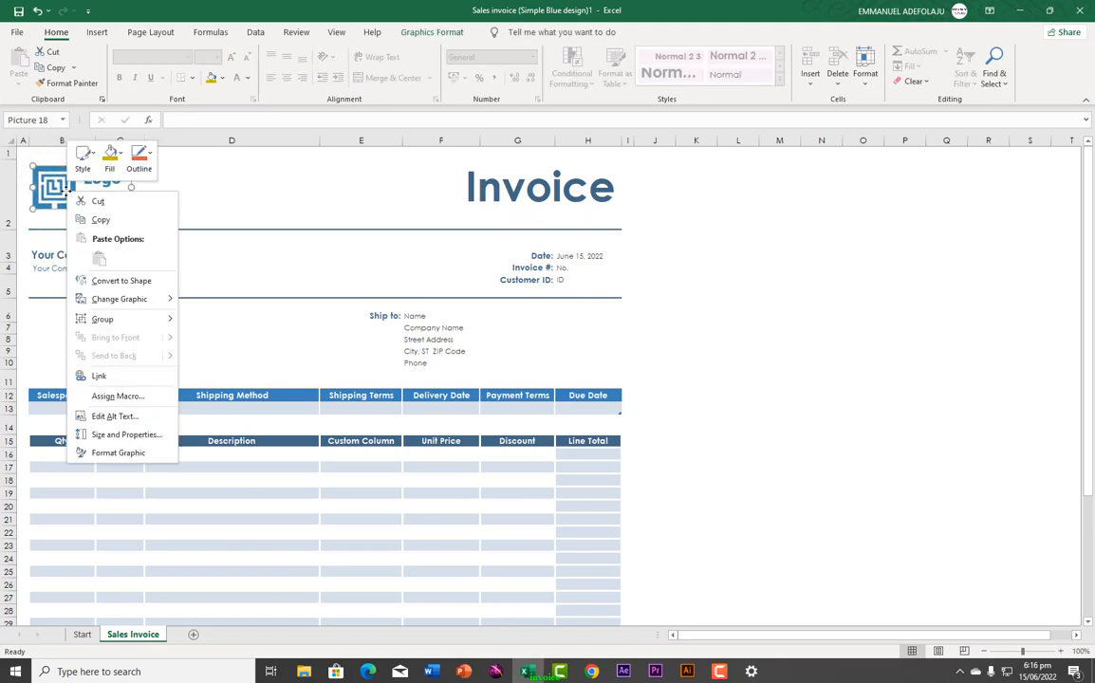
mouse_move(122, 303)
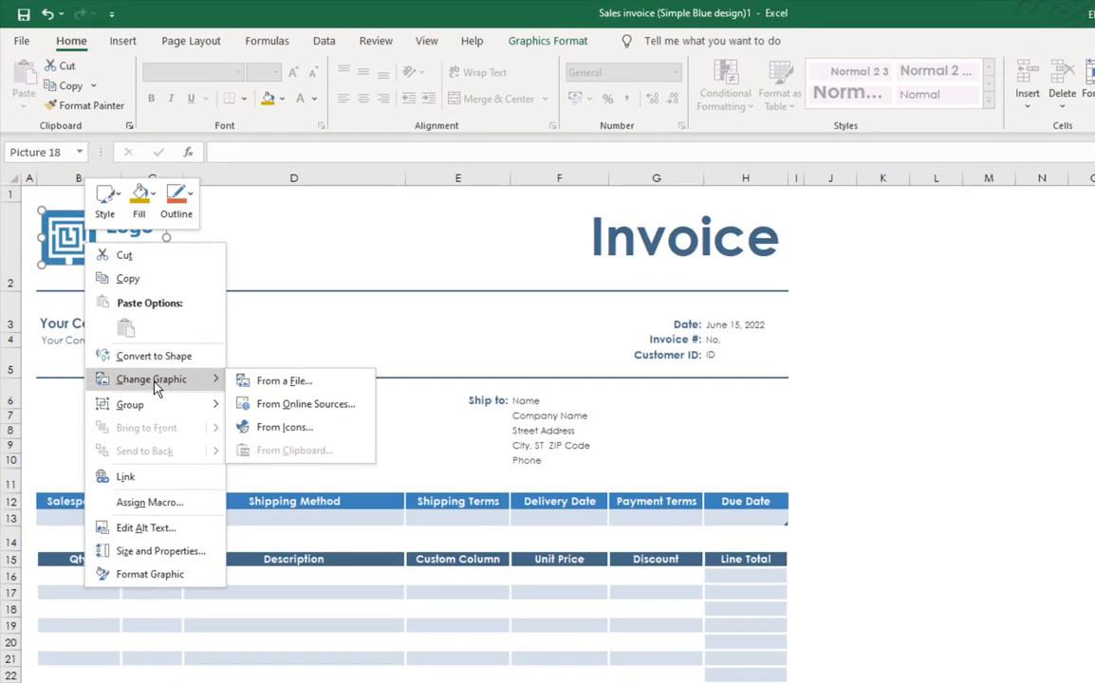
left_click(283, 389)
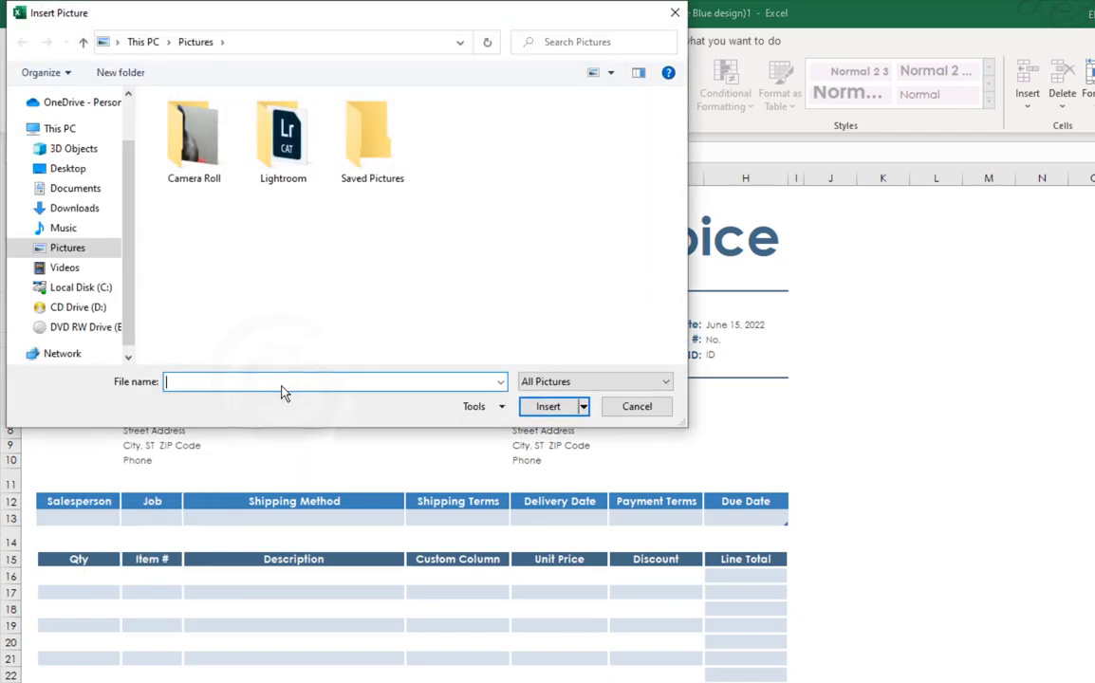
left_click(70, 172)
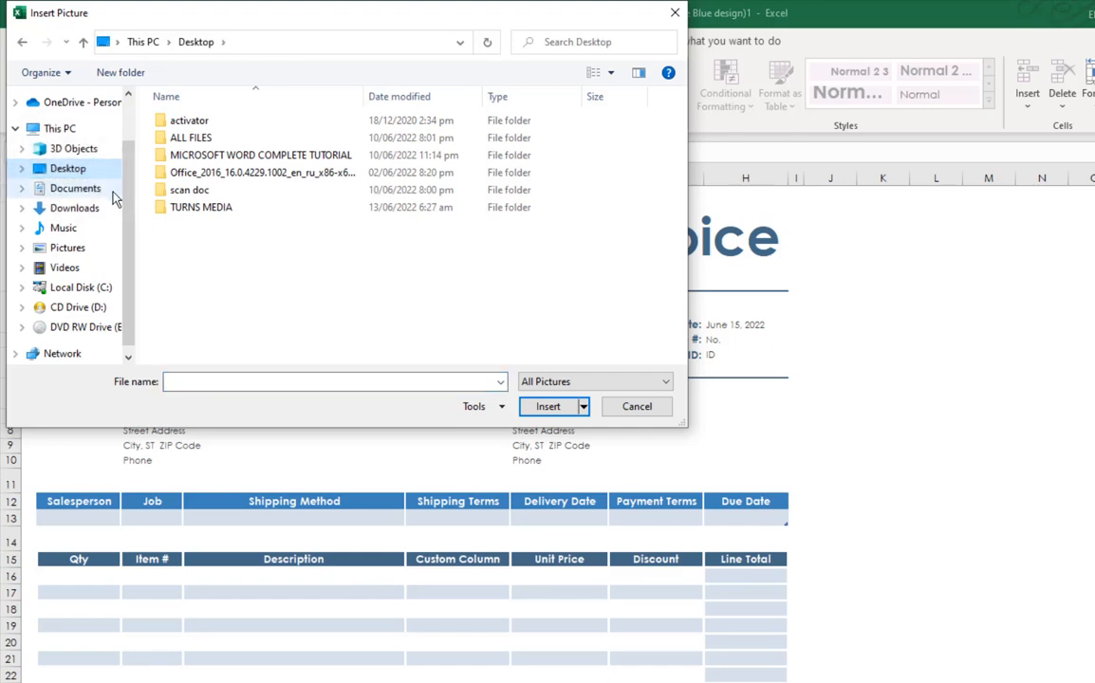
double_click(182, 213)
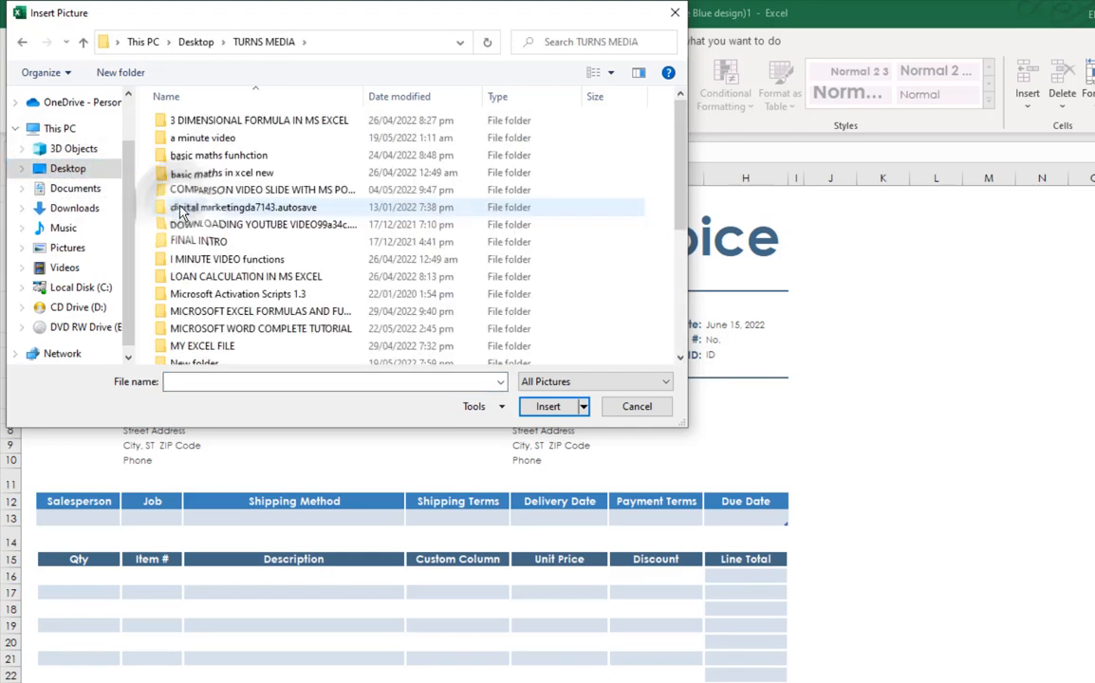
scroll(194, 234, "down", 5)
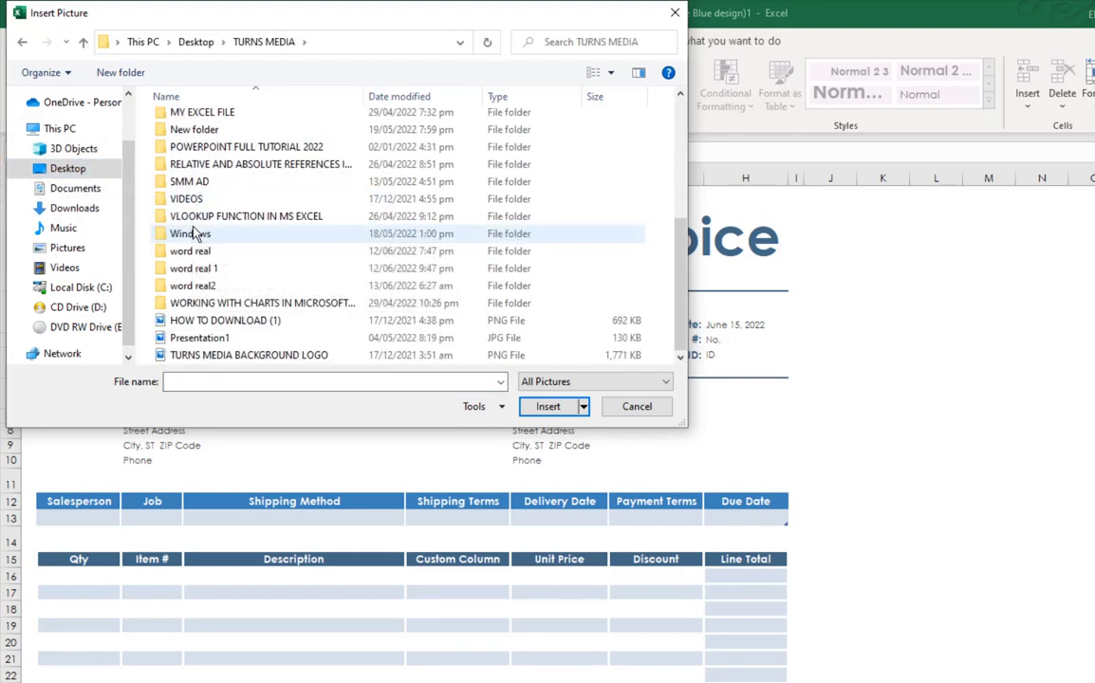
scroll(195, 234, "up", 5)
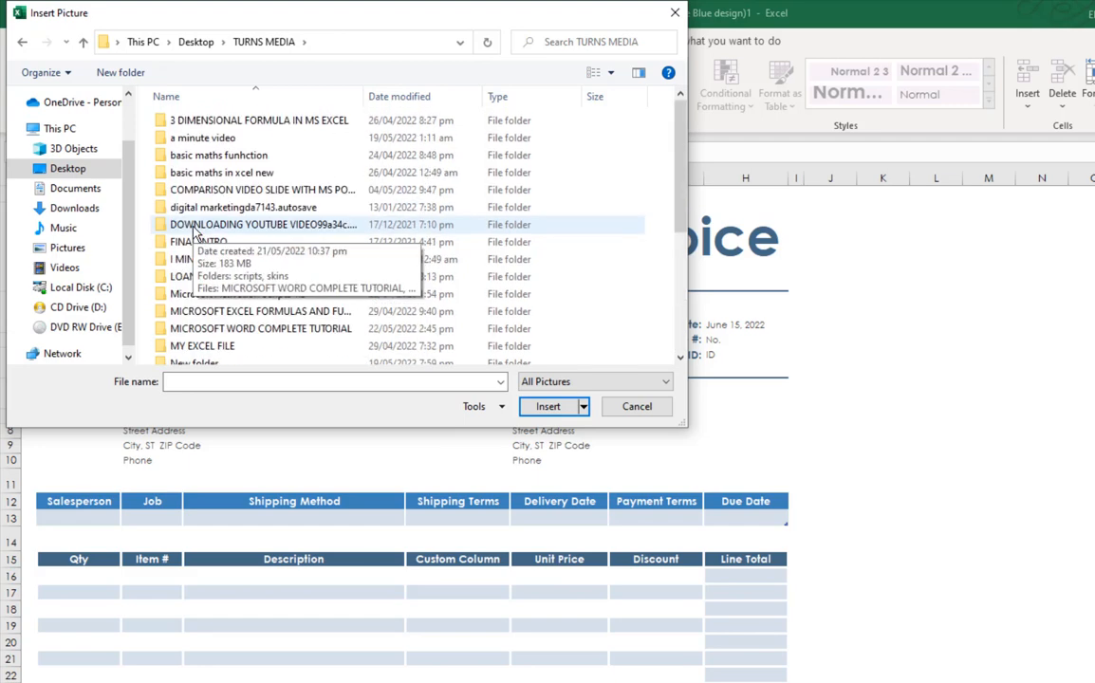
Step: Insert the HOW TO DOWNLOAD picture from the Desktop's ALL FILES folder as the logo
left_click(23, 41)
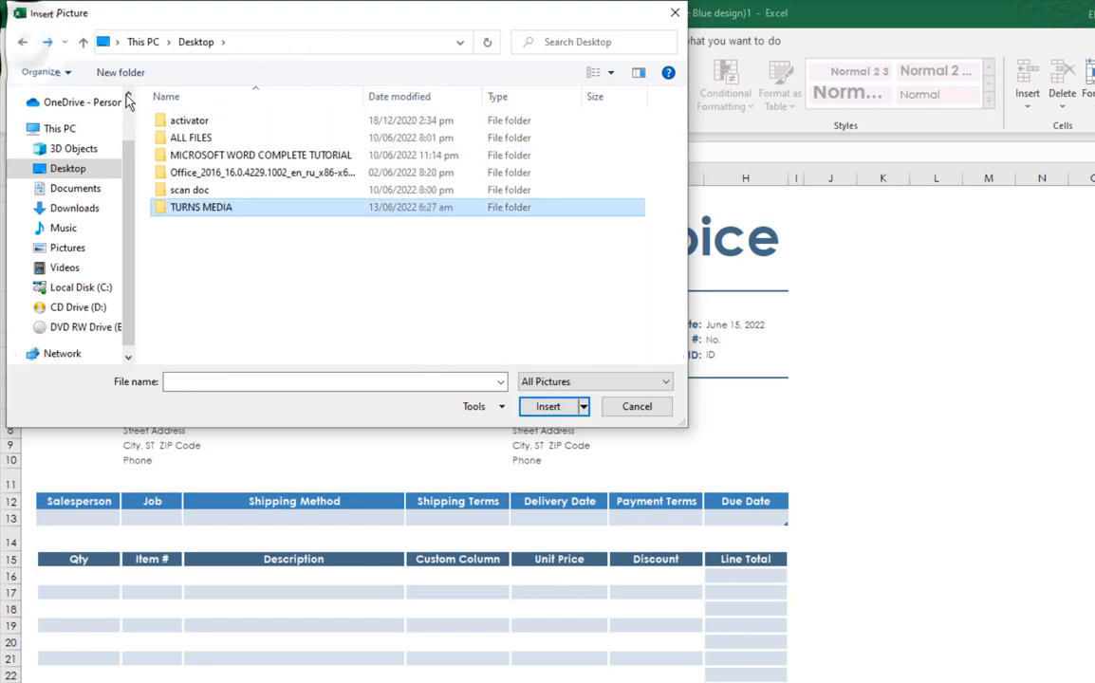
double_click(189, 139)
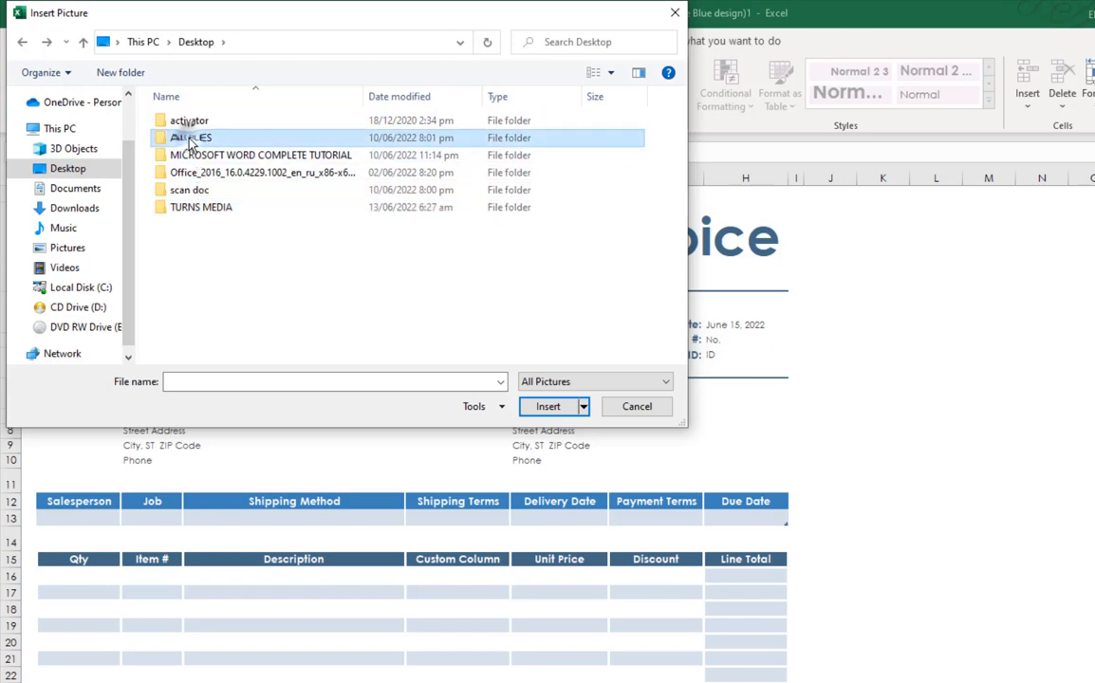
scroll(210, 249, "down", 3)
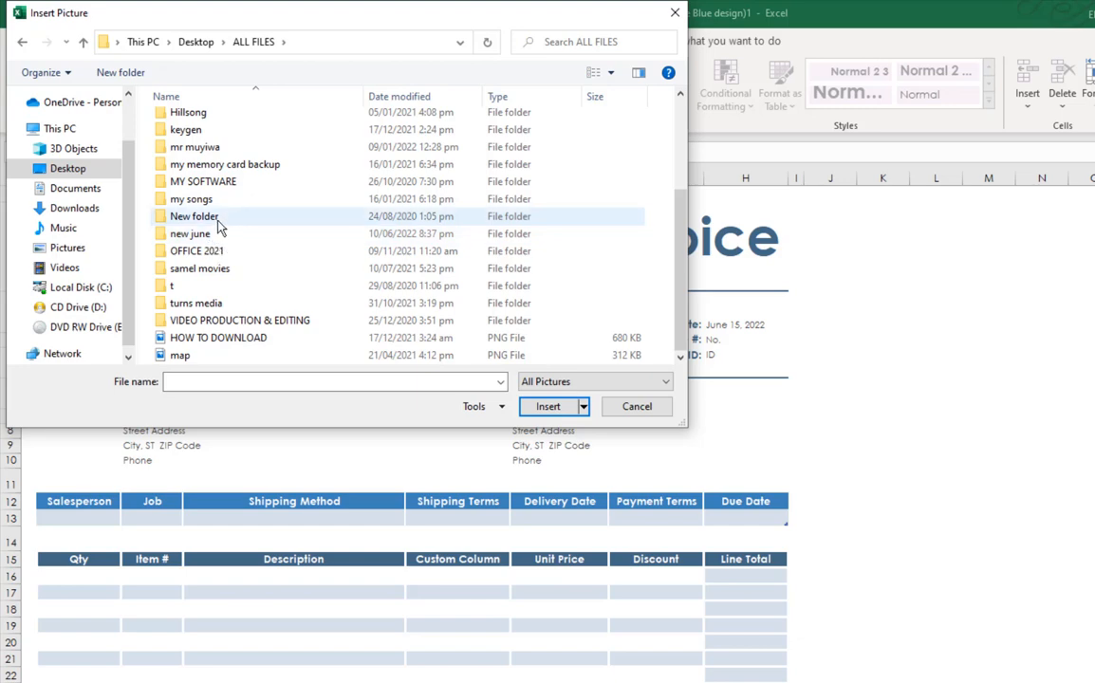
double_click(198, 308)
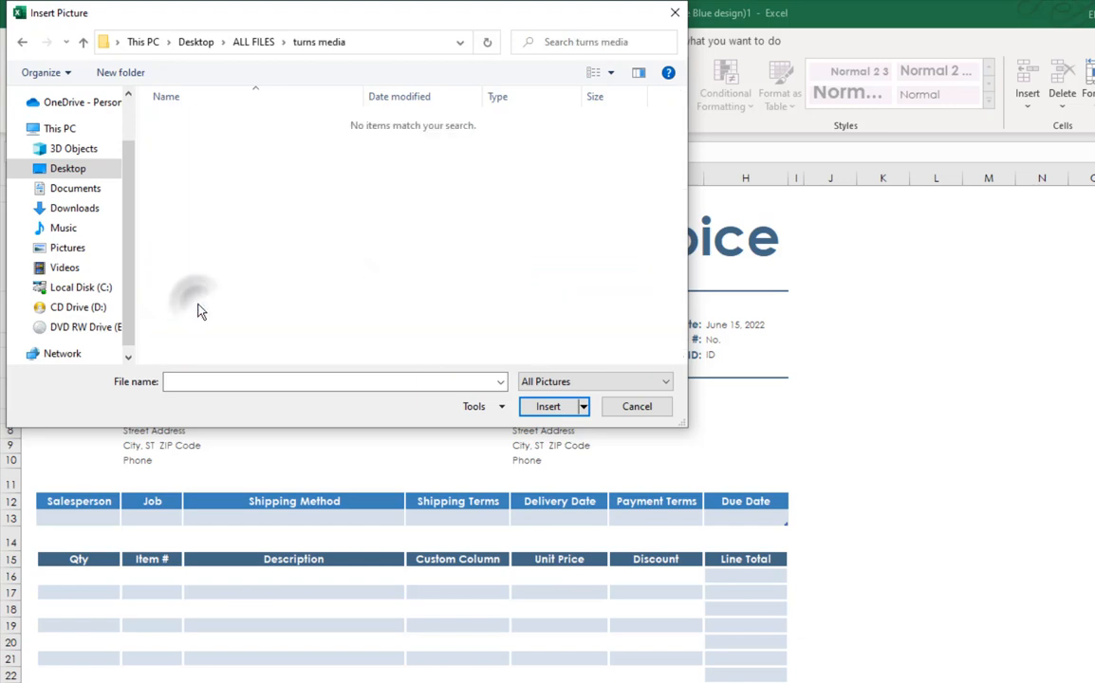
left_click(23, 45)
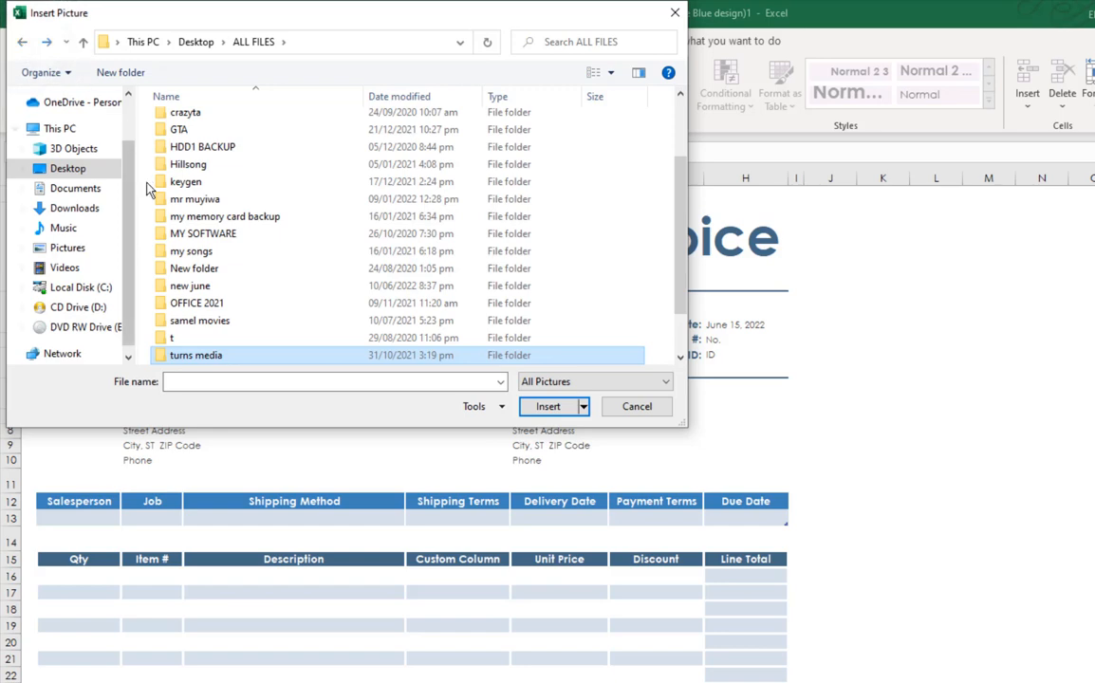
scroll(189, 254, "down", 1)
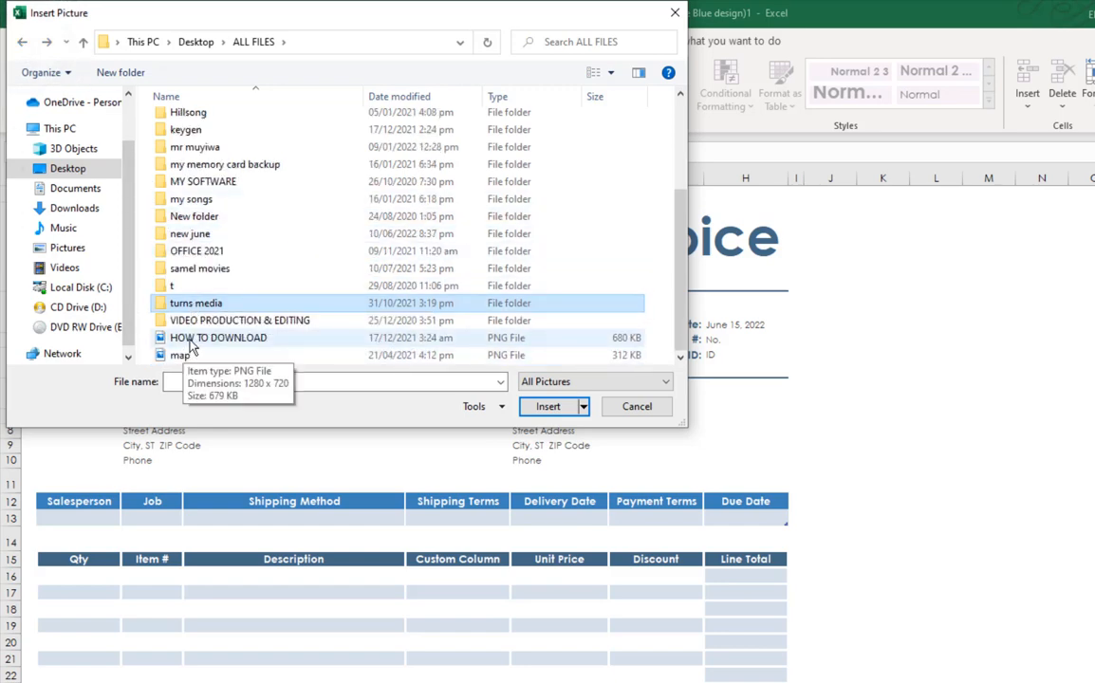
left_click(186, 339)
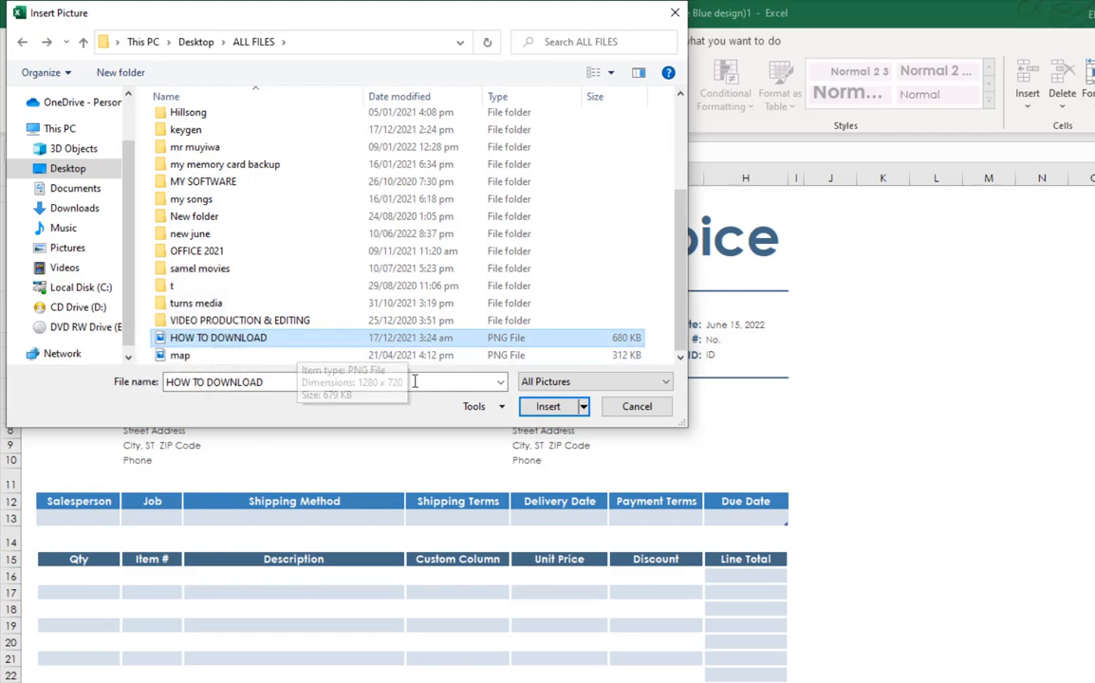
left_click(545, 409)
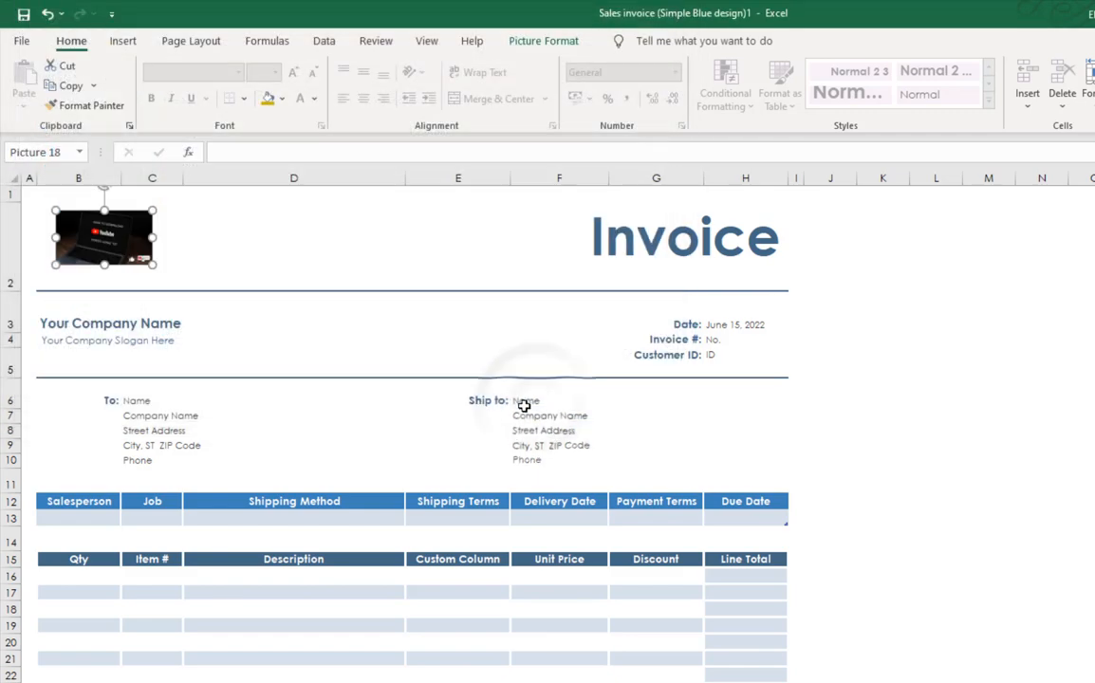
left_click(183, 245)
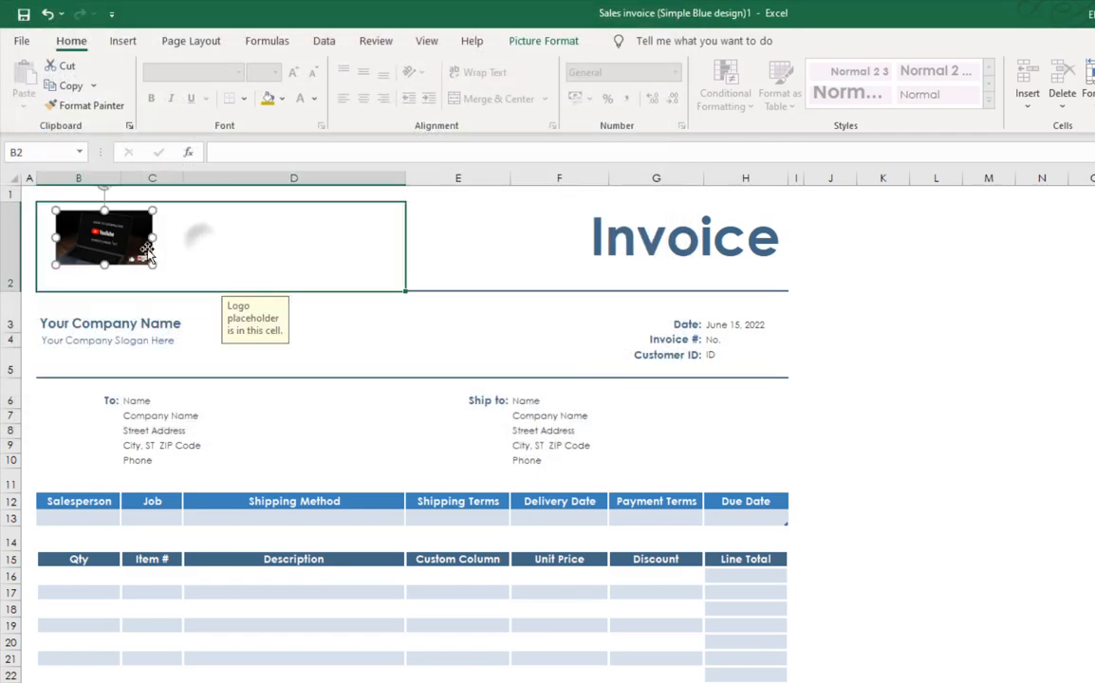
left_click(142, 254)
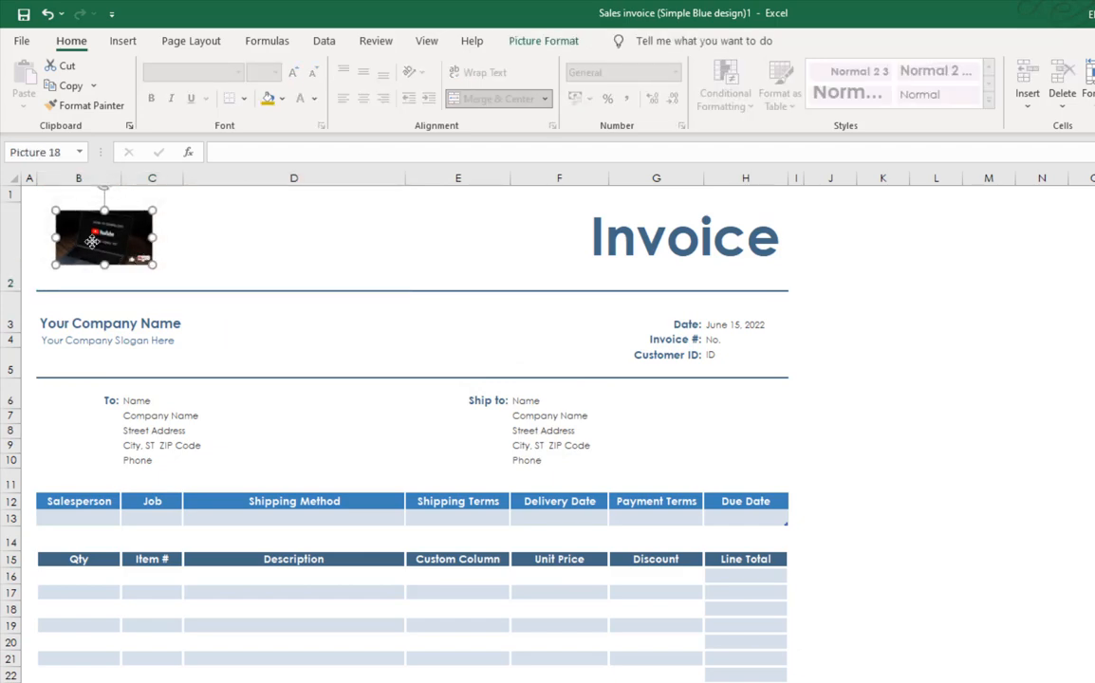
right_click(91, 241)
mouse_move(217, 358)
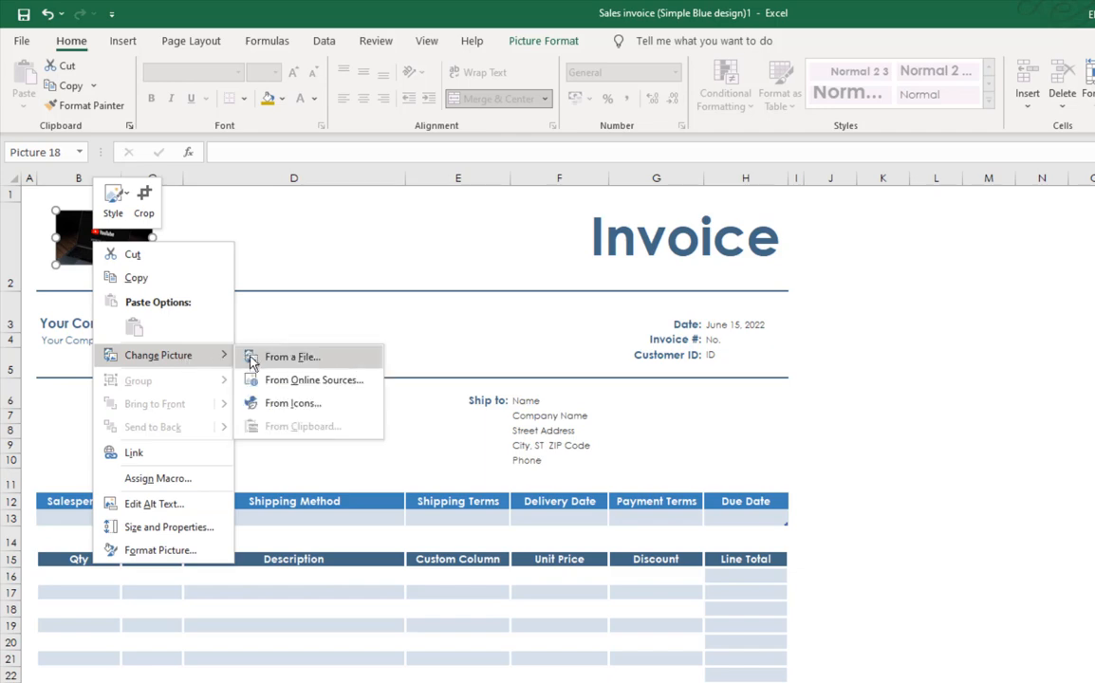
left_click(413, 346)
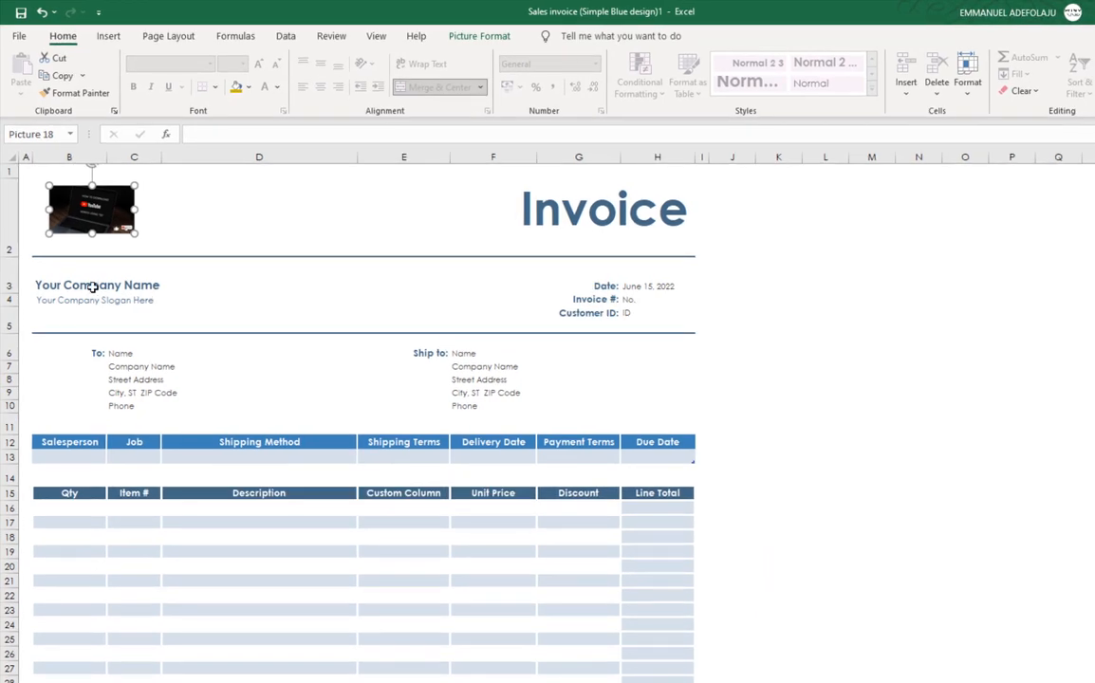
left_click(92, 286)
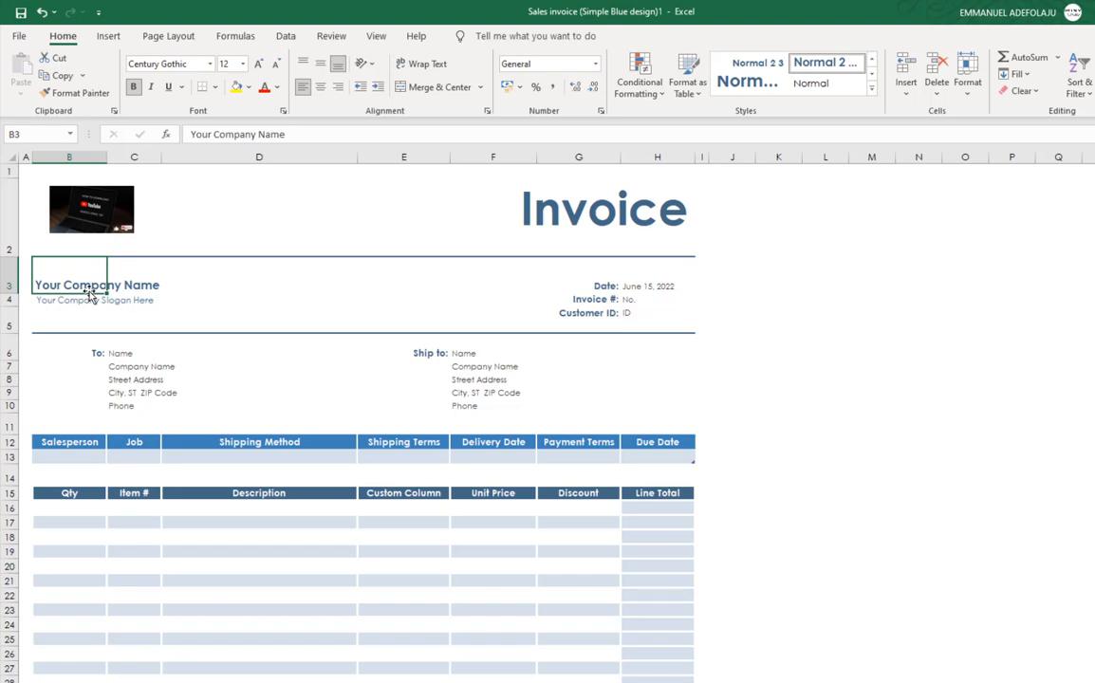
Step: Enter FUTURIST ICT SOLUTIONS in B3 and 'expanding possibilities' in B4
type("FUTURI")
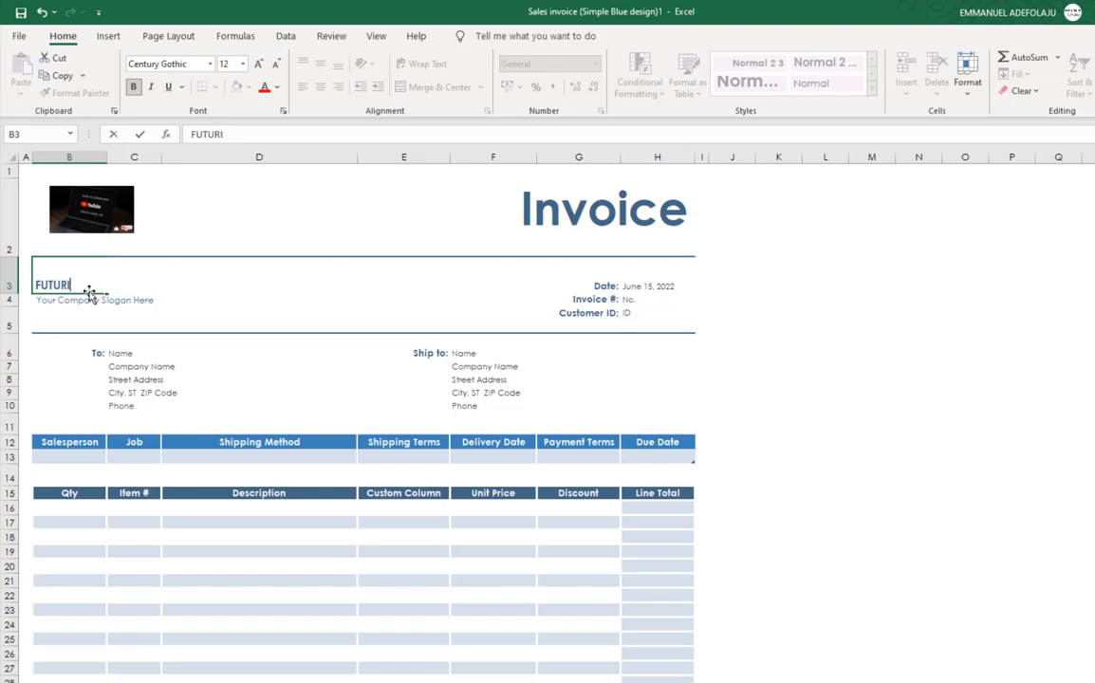
type("ST ICT SOL")
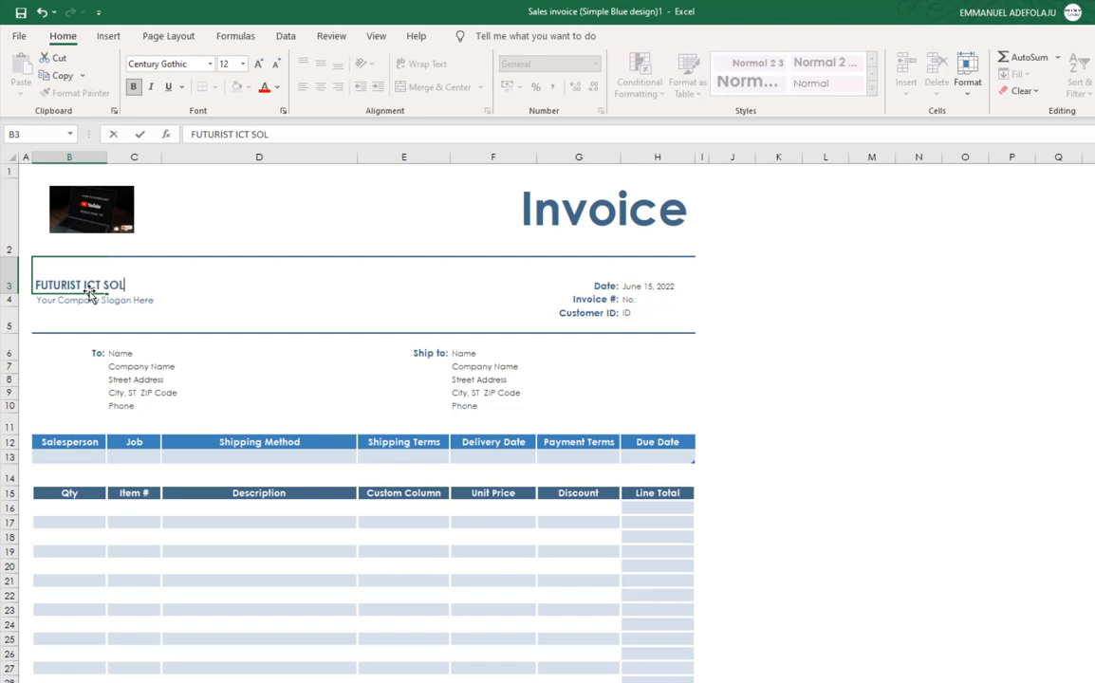
type("UTIONS")
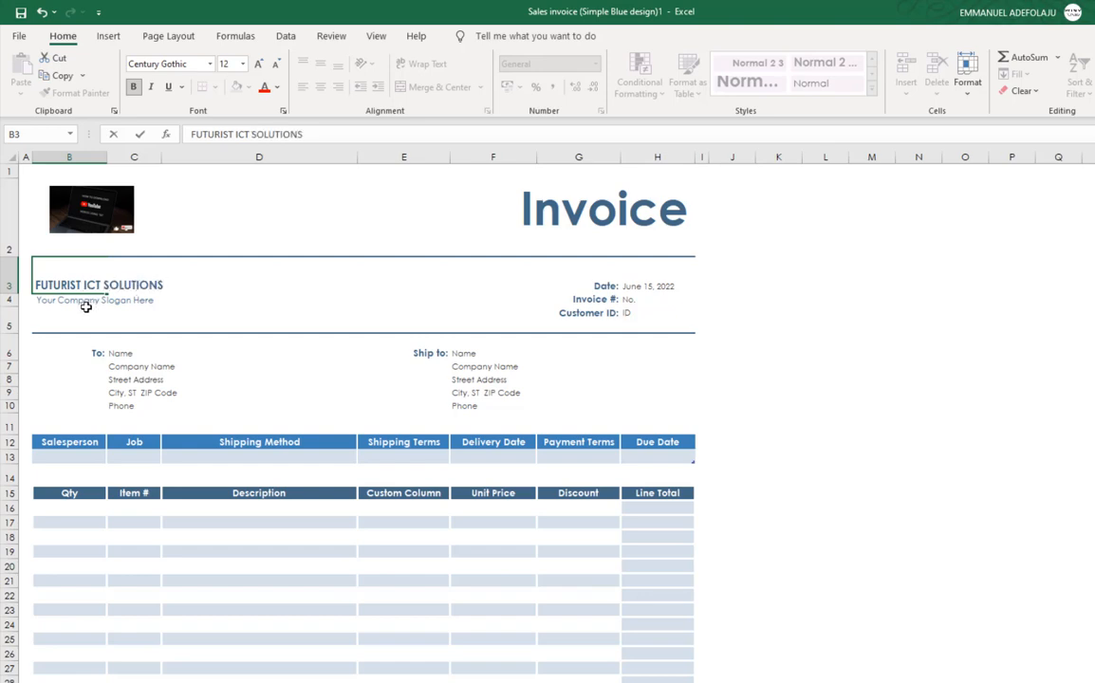
left_click(85, 302)
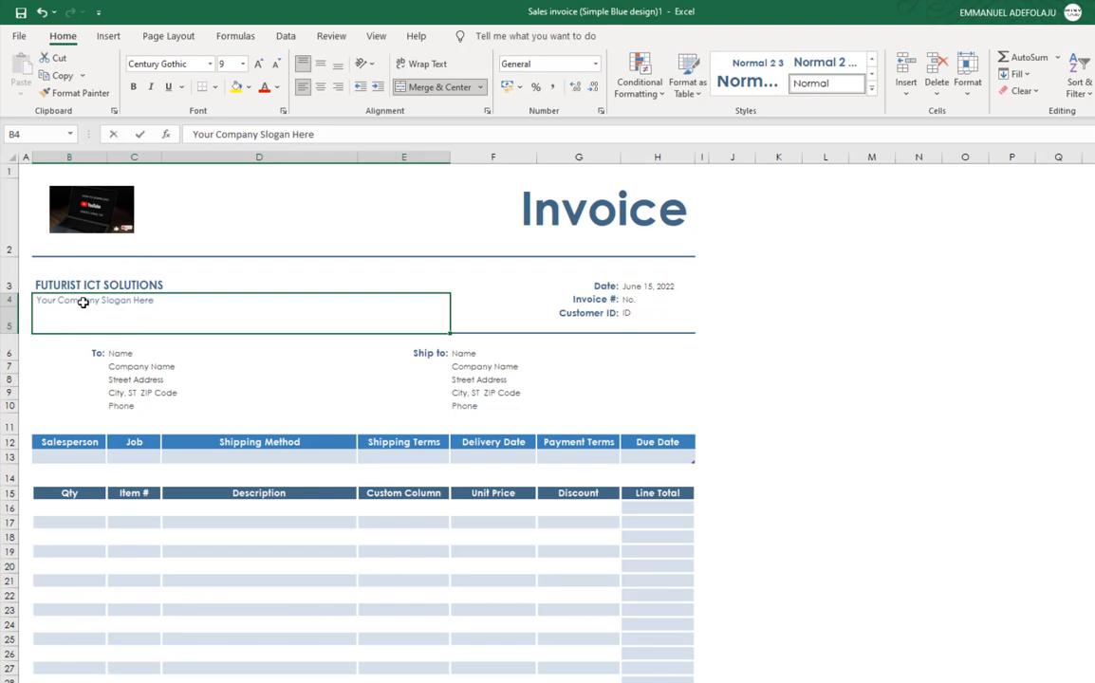
type("expa")
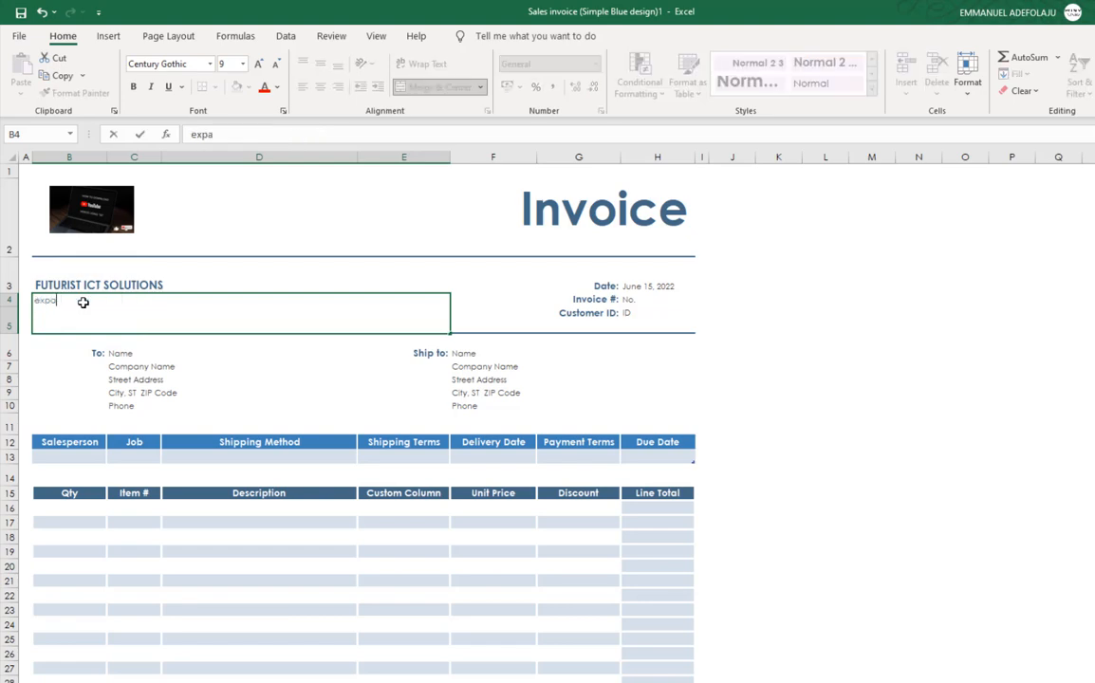
type("nding possibi")
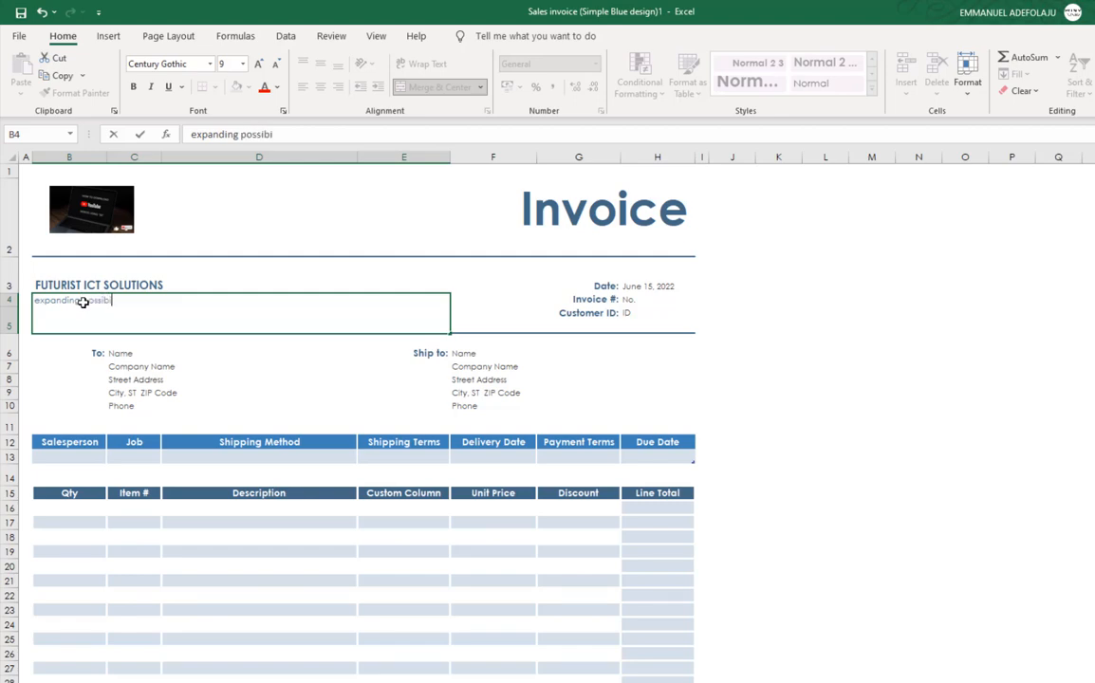
type("lities")
Step: Enter invoice number 111 in H4 and customer ID 222 in H5
left_click(632, 288)
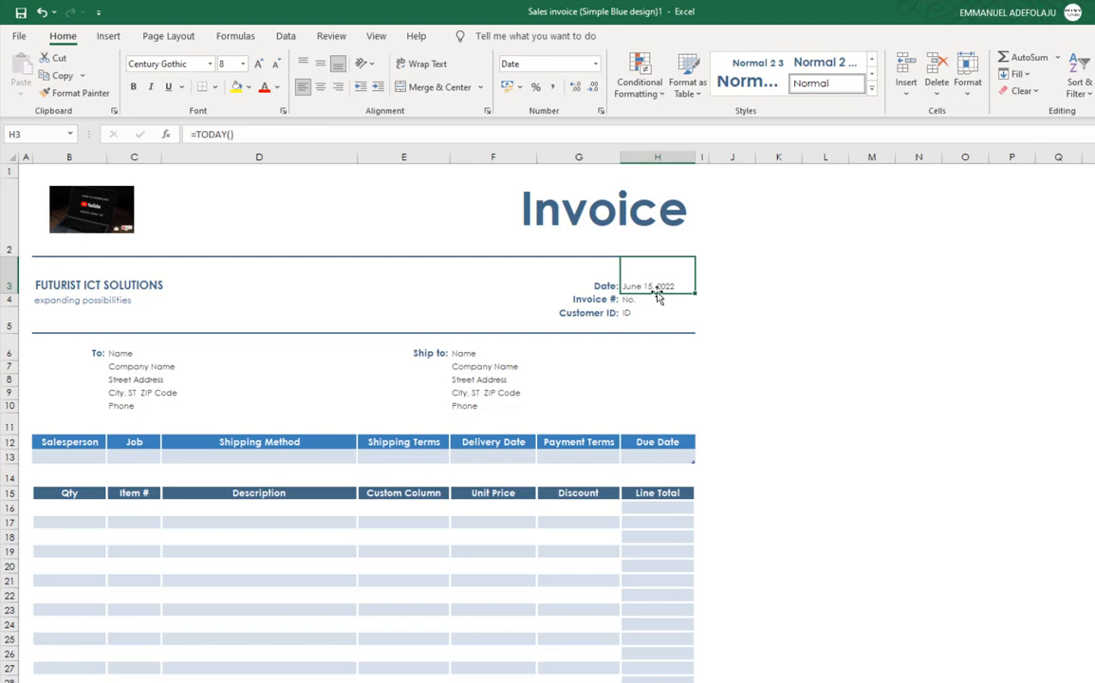
left_click(630, 301)
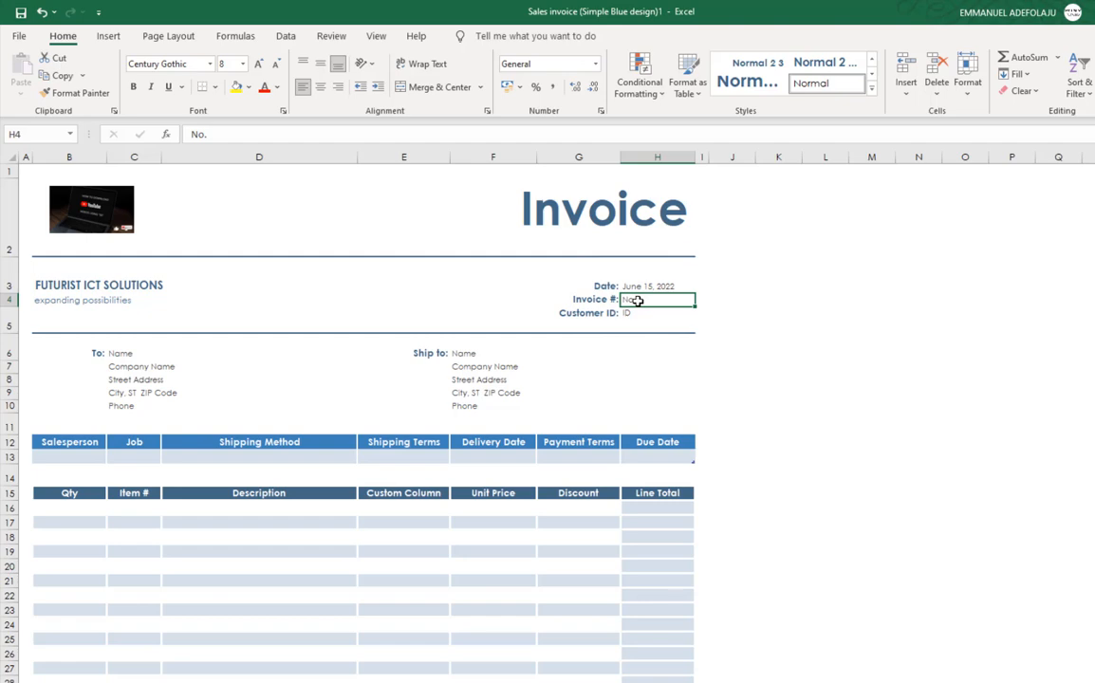
type("11")
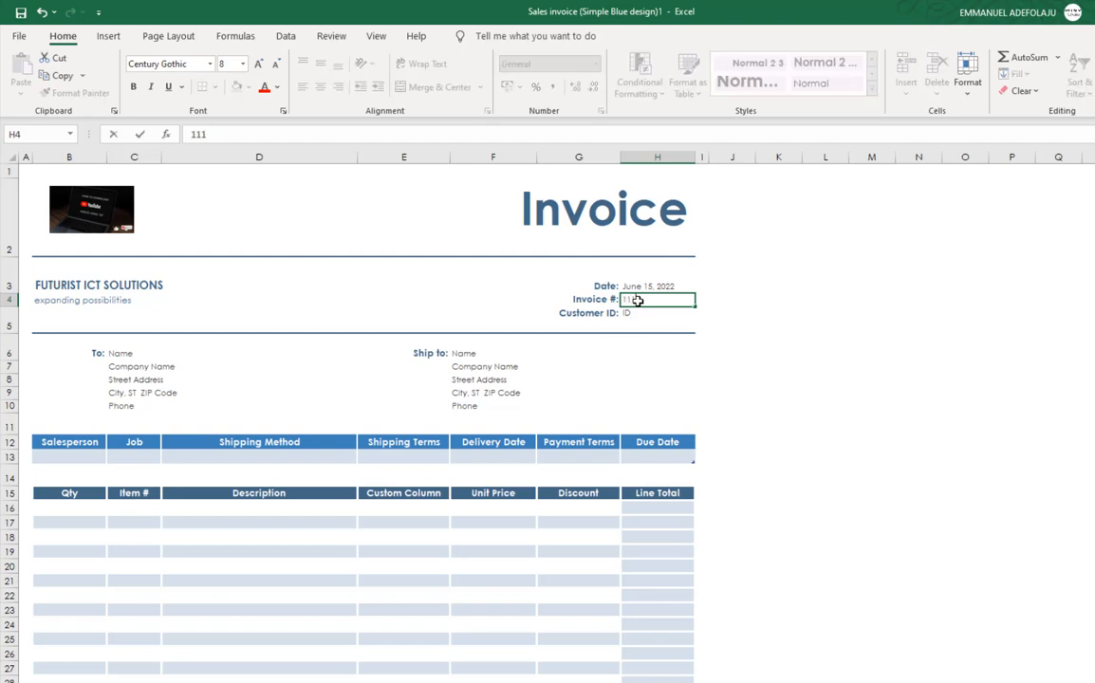
type("1")
left_click(634, 315)
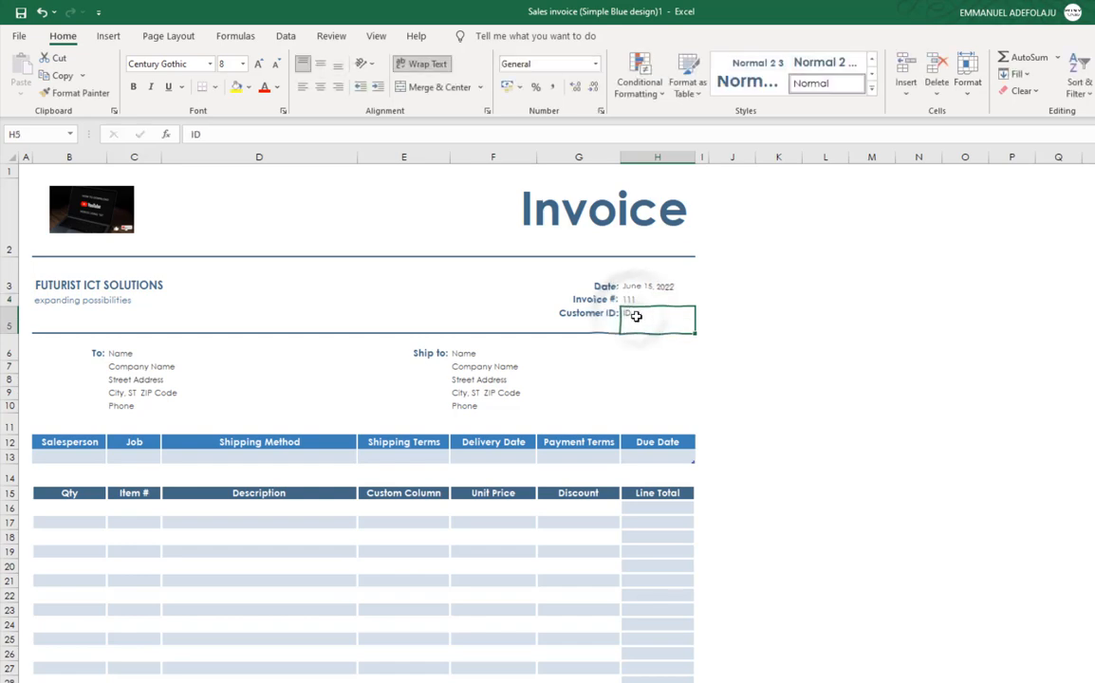
type("222")
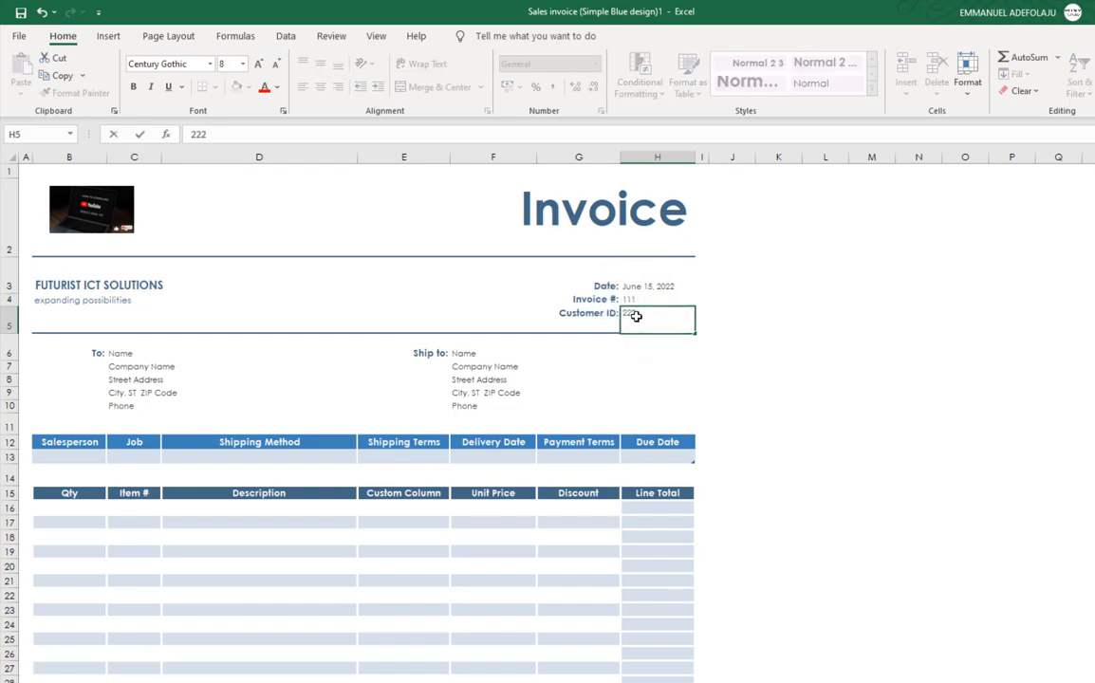
left_click(123, 354)
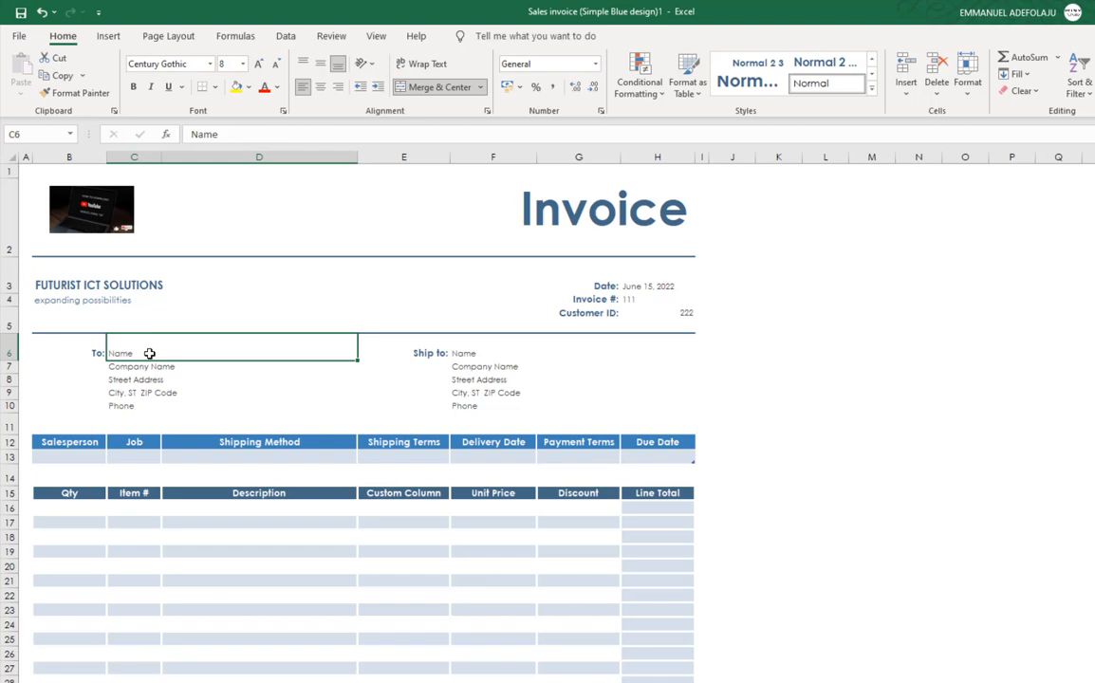
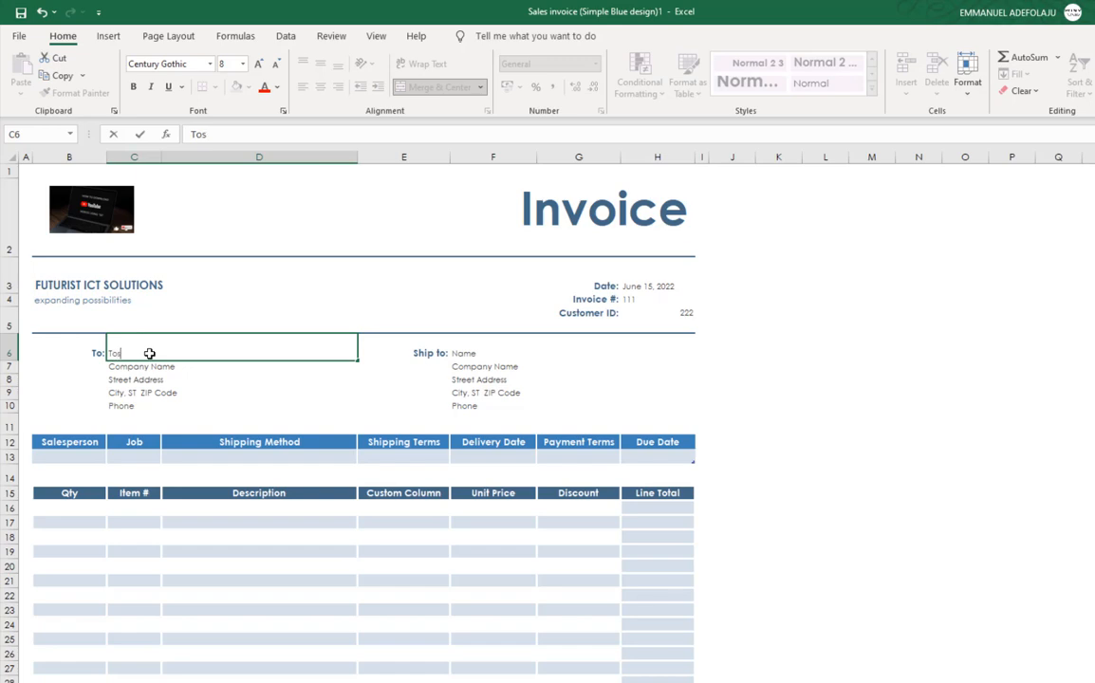
Step: Enter the customer's name, company TURNS MEDIA and their street address in C6:C8
left_click(152, 366)
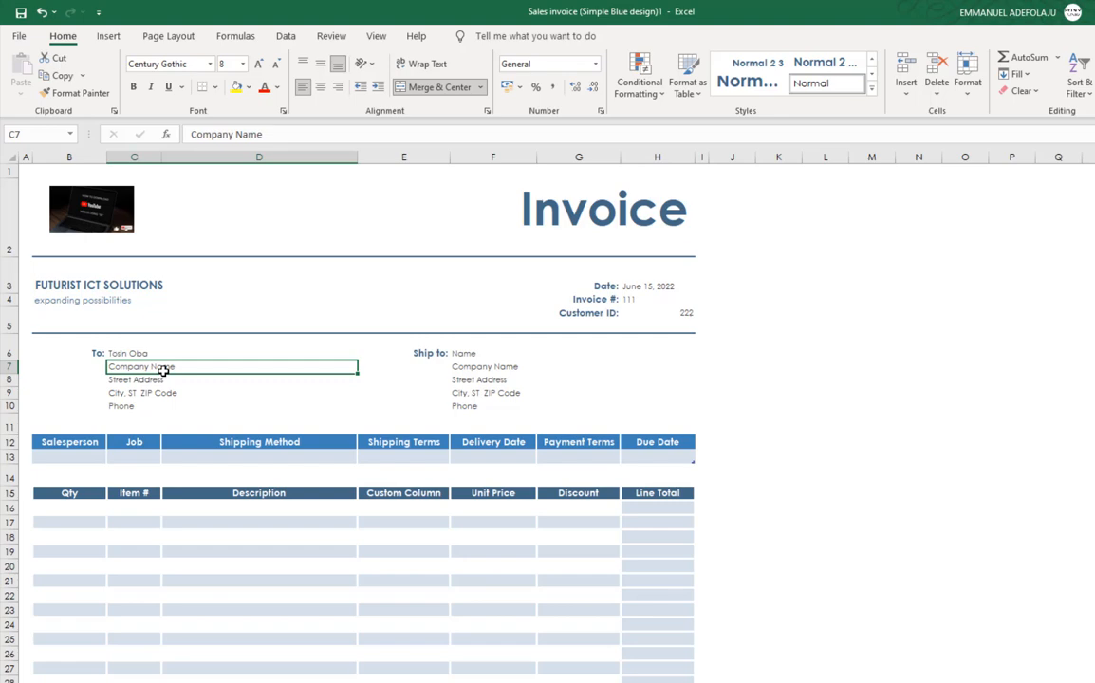
type("t")
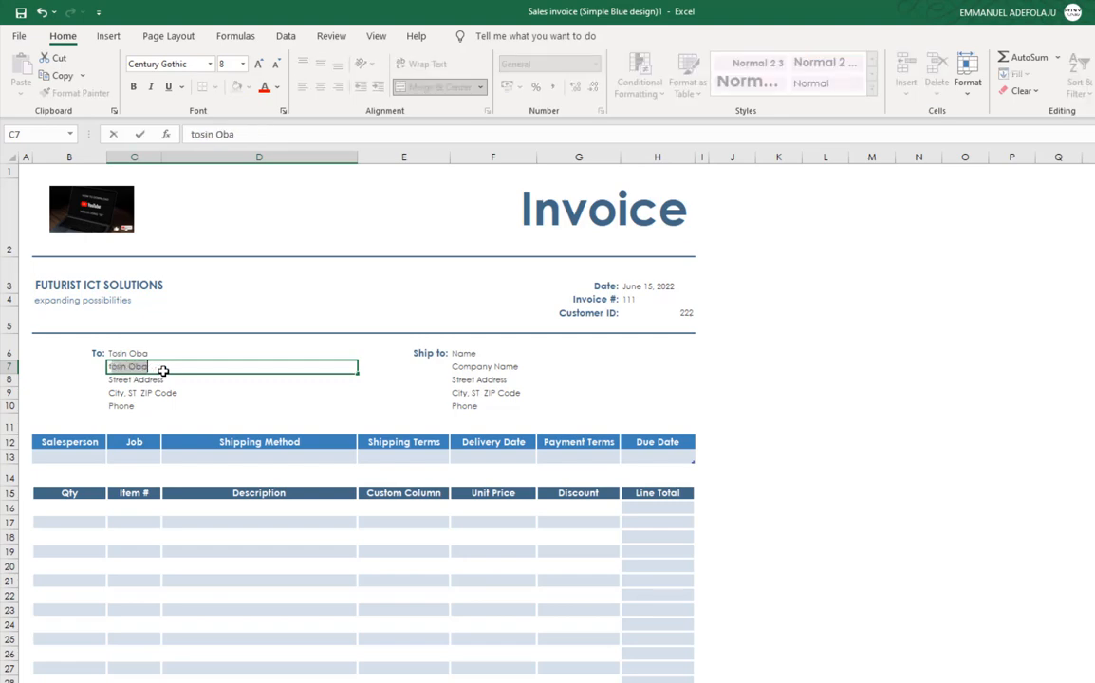
key("Delete")
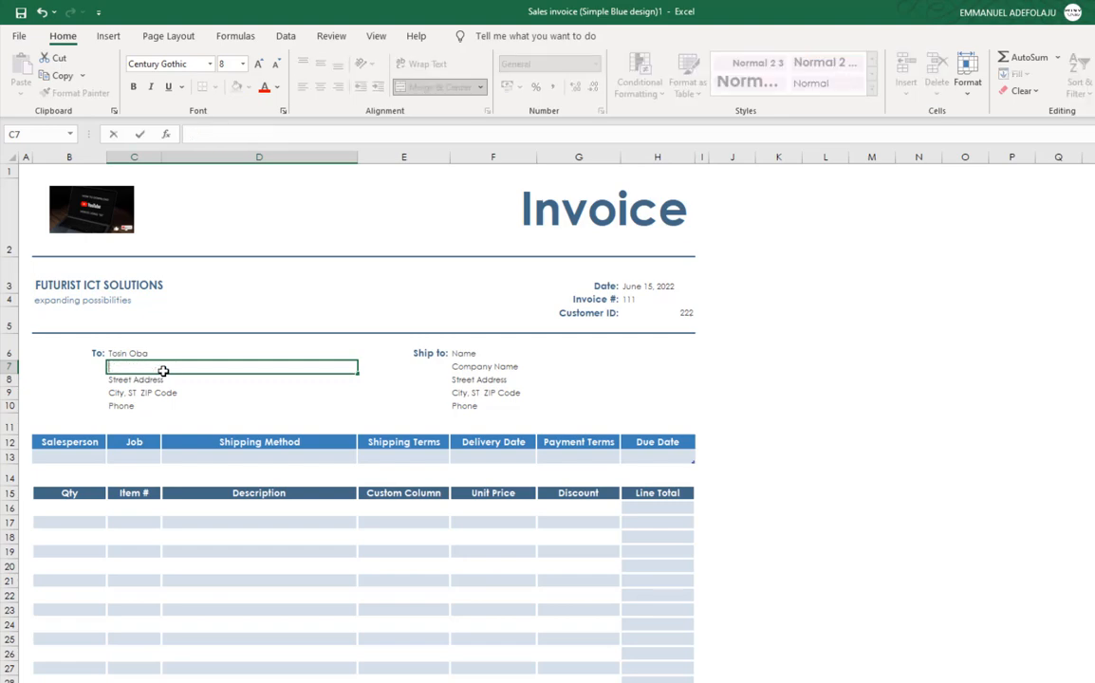
type("T")
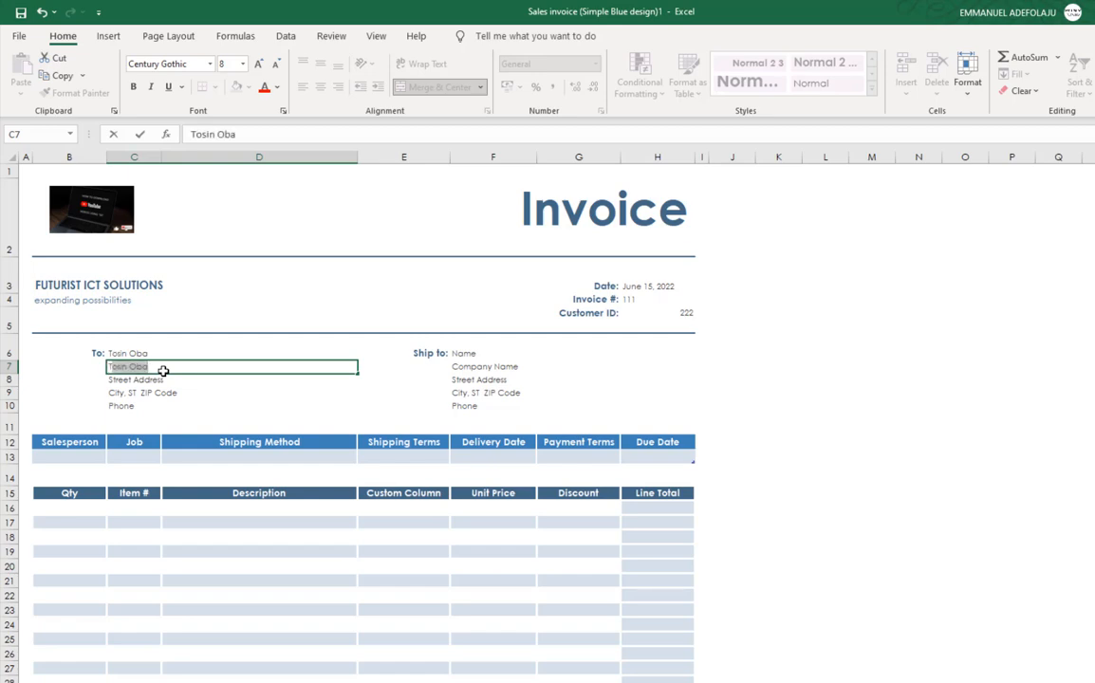
type("URNS")
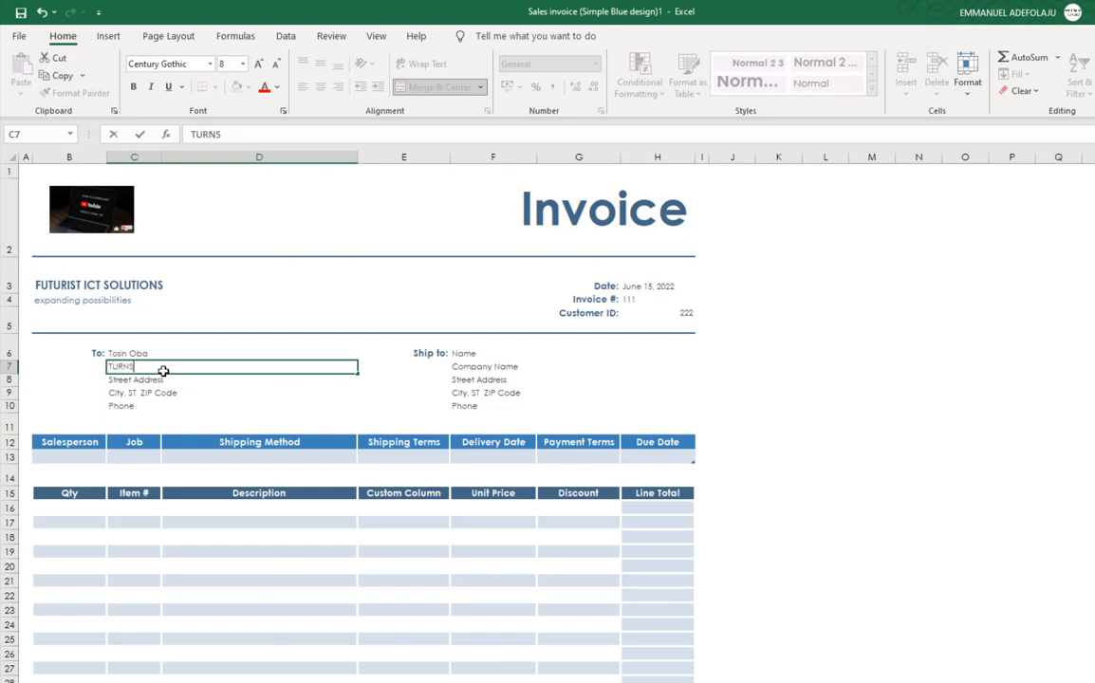
type(" MEDIA")
left_click(151, 380)
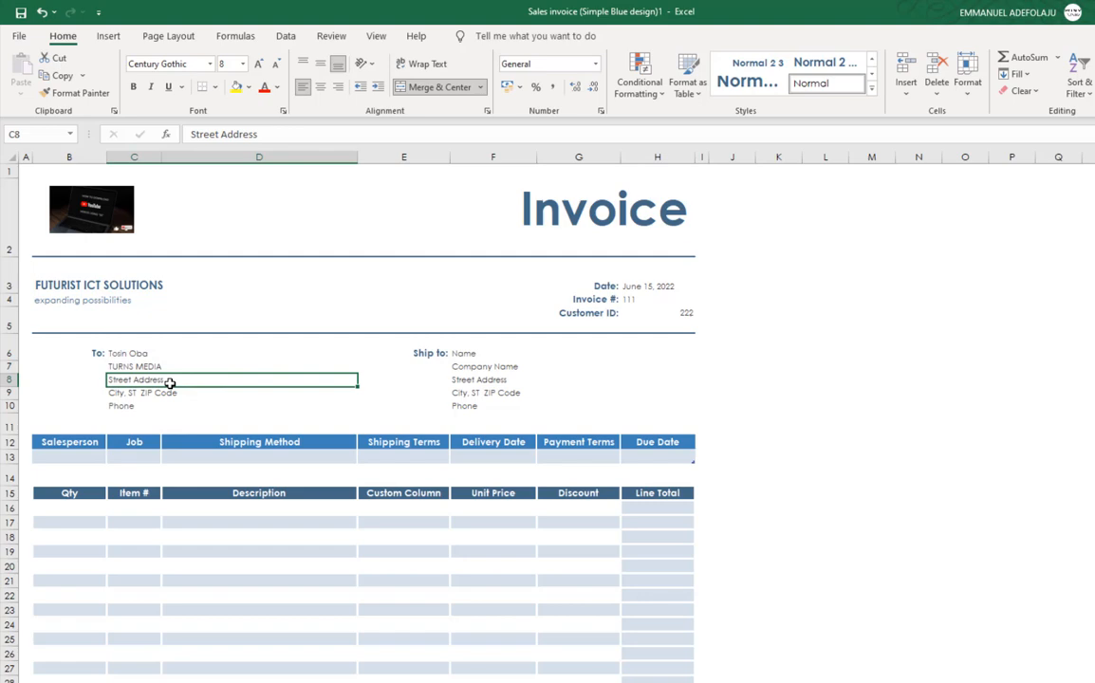
type("Egb")
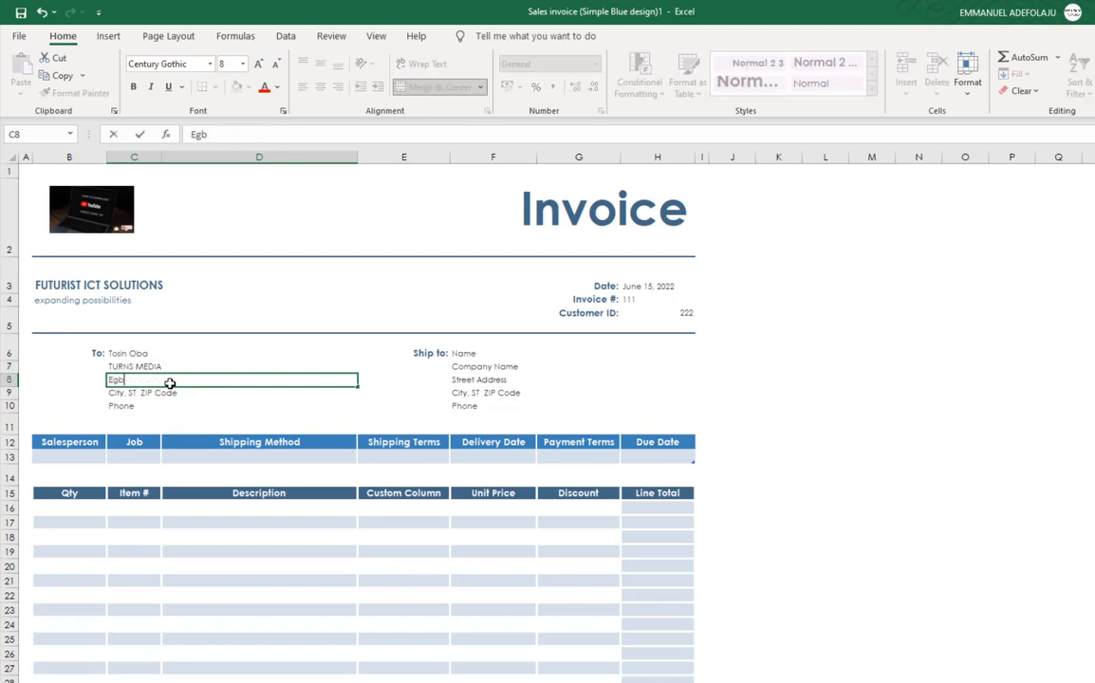
type("eda lagos nigeria,")
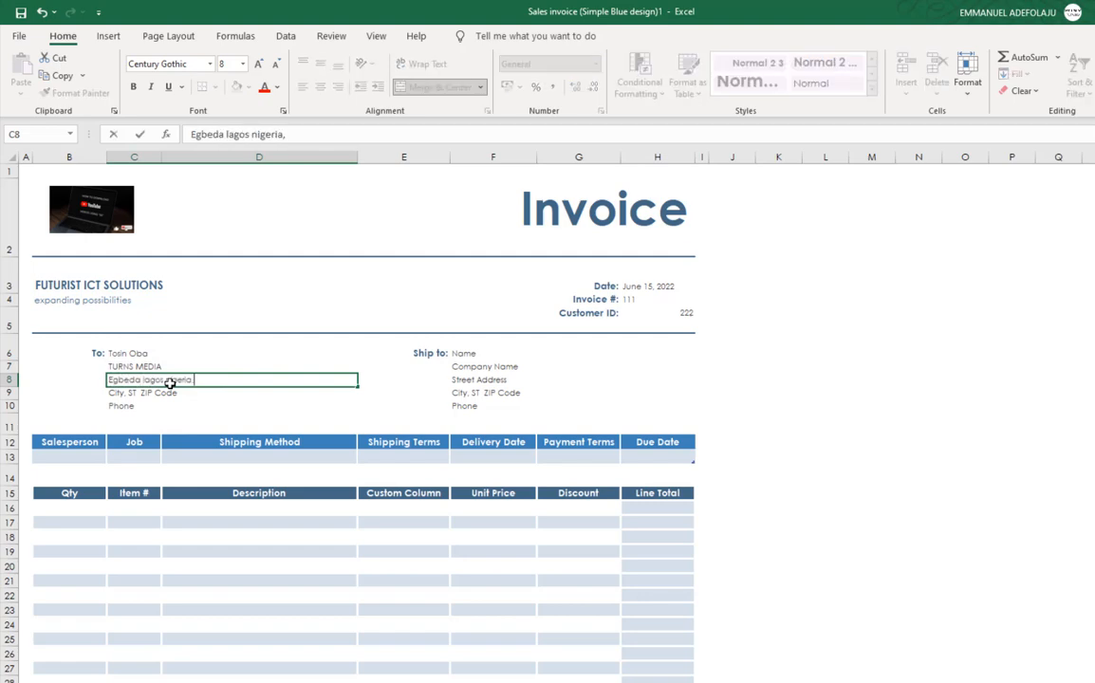
type(" Lagos")
key("BackSpace")
key("BackSpace")
key("BackSpace")
key("BackSpace")
left_click(154, 392)
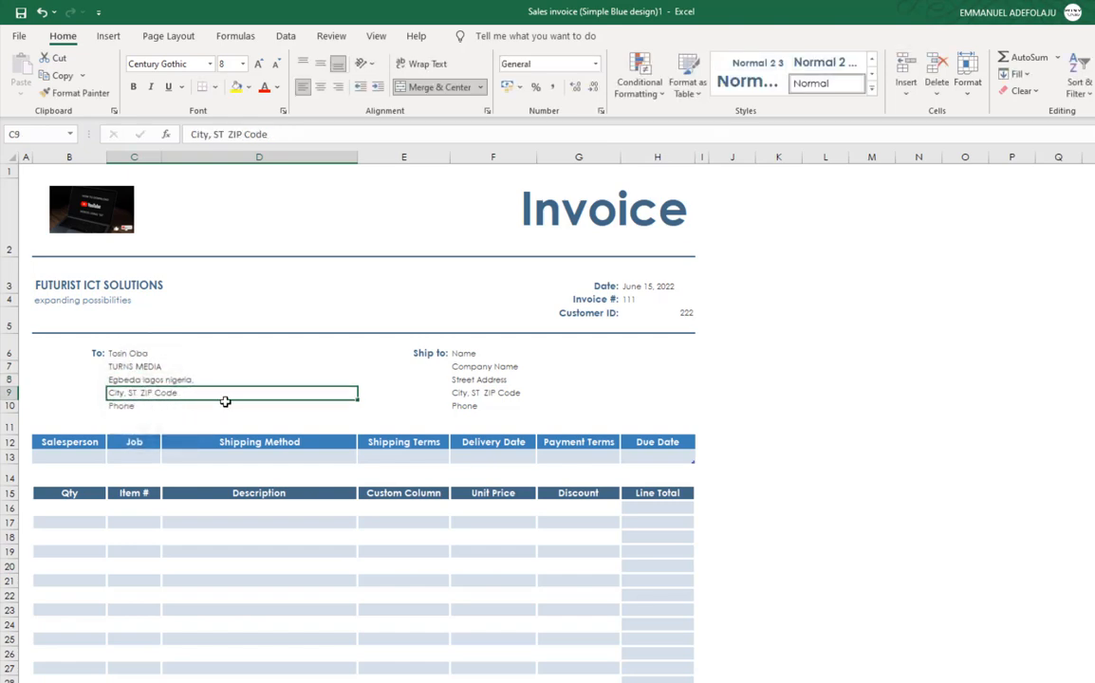
Step: Delete the entire City, ST ZIP Code row and type the customer's phone number
right_click(170, 403)
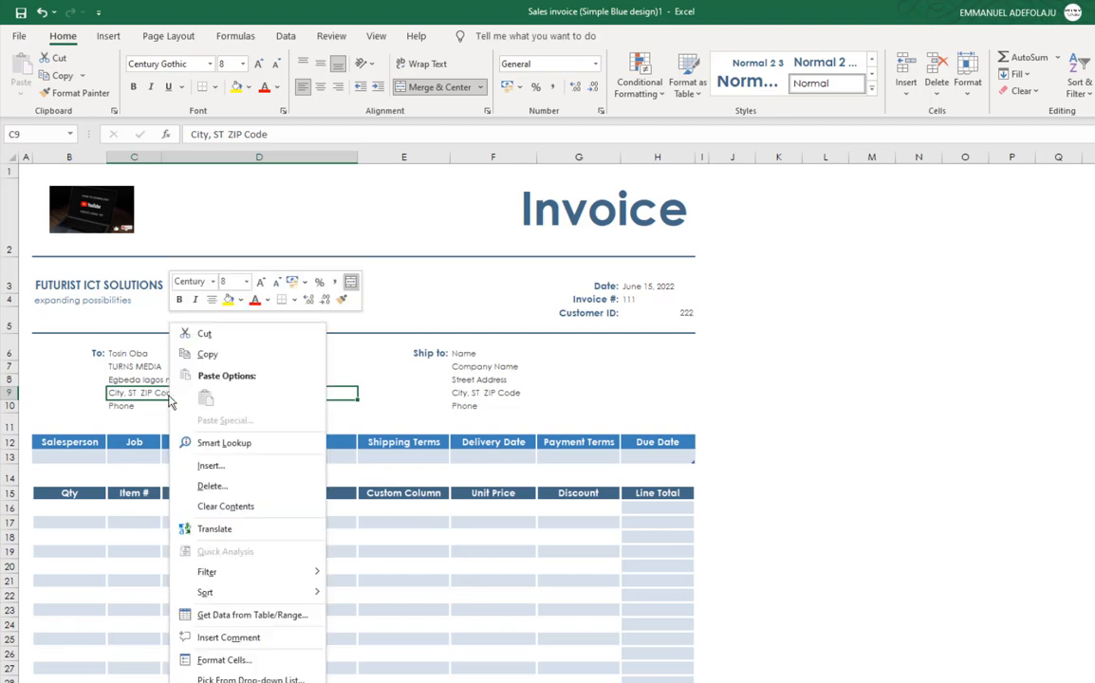
key("Escape")
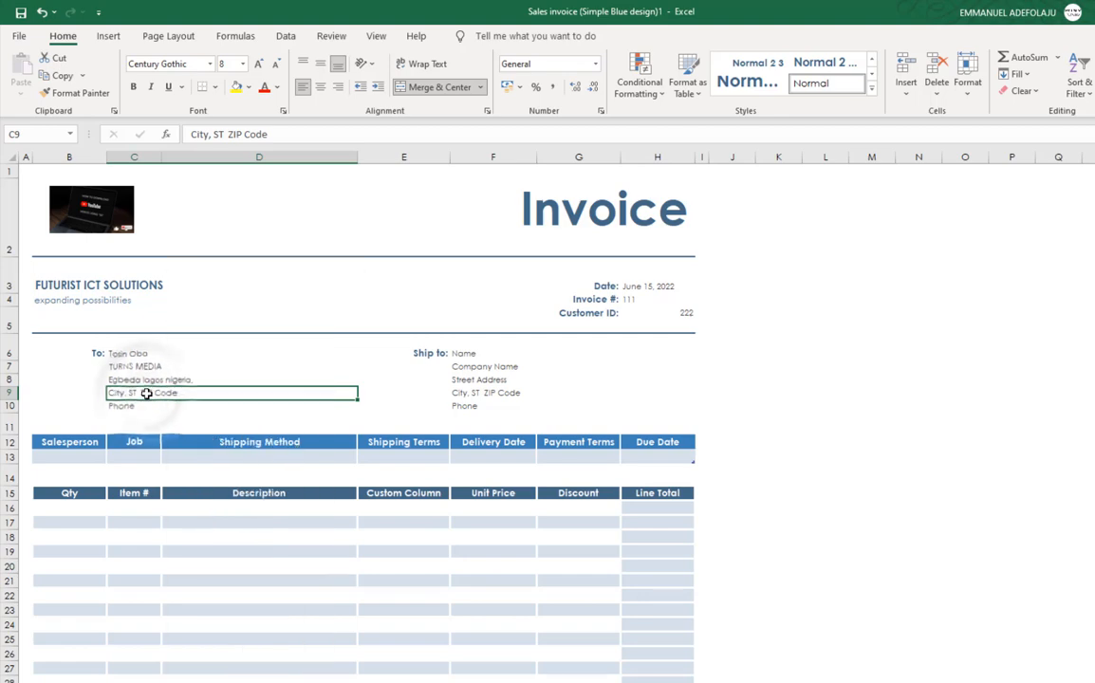
right_click(147, 402)
left_click(199, 486)
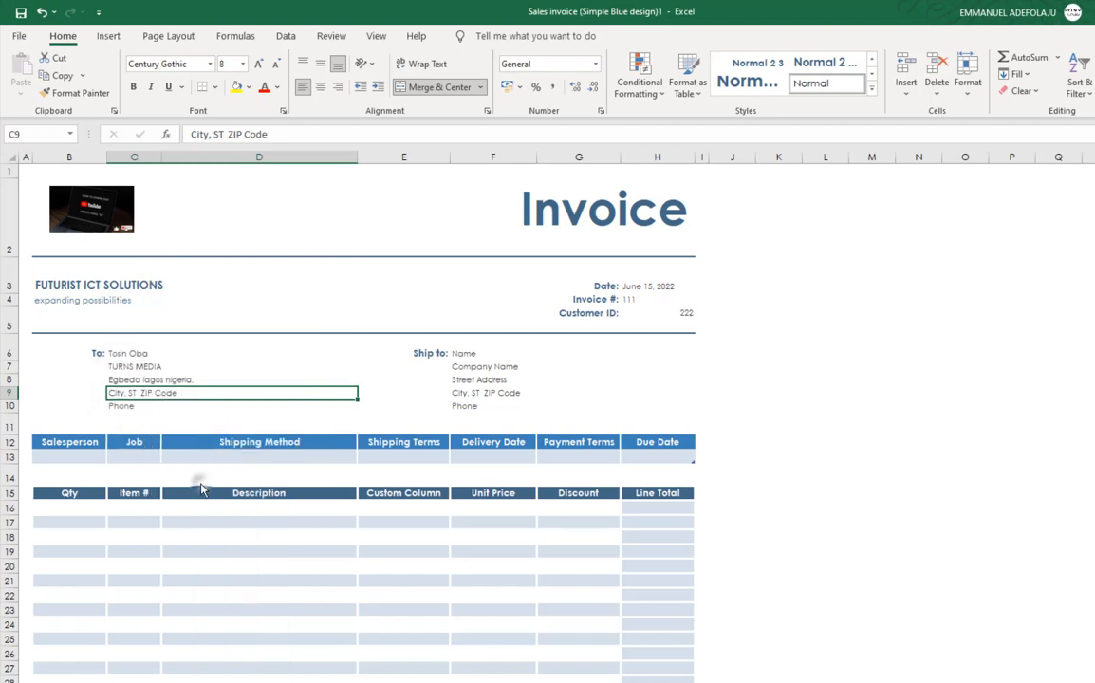
left_click(187, 484)
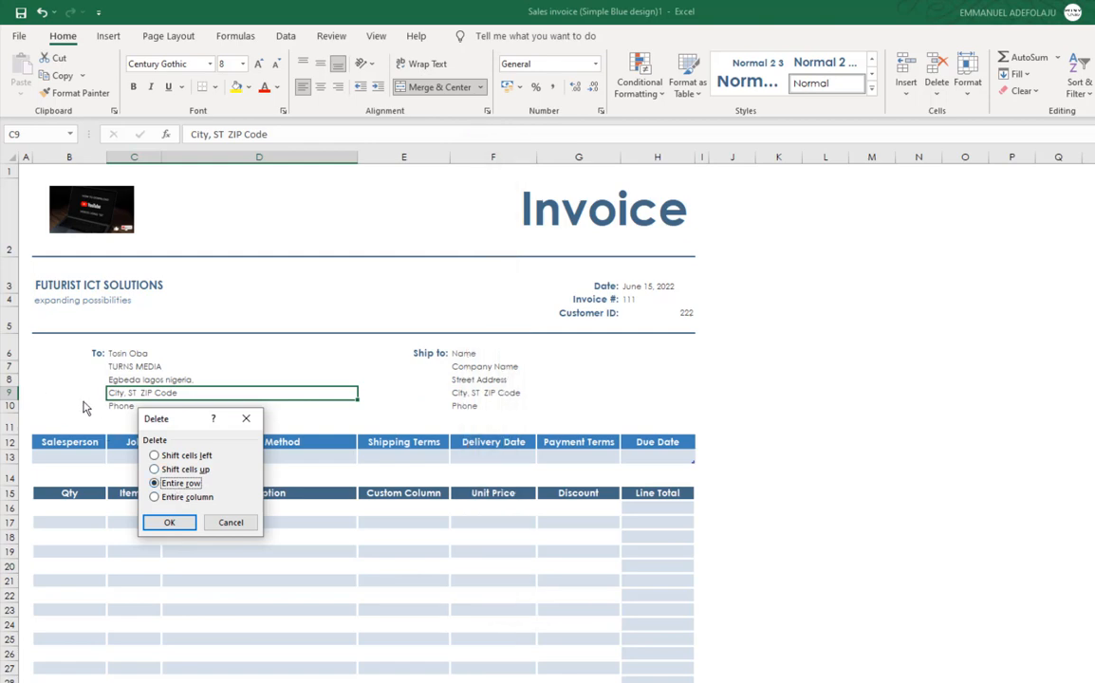
left_click(177, 523)
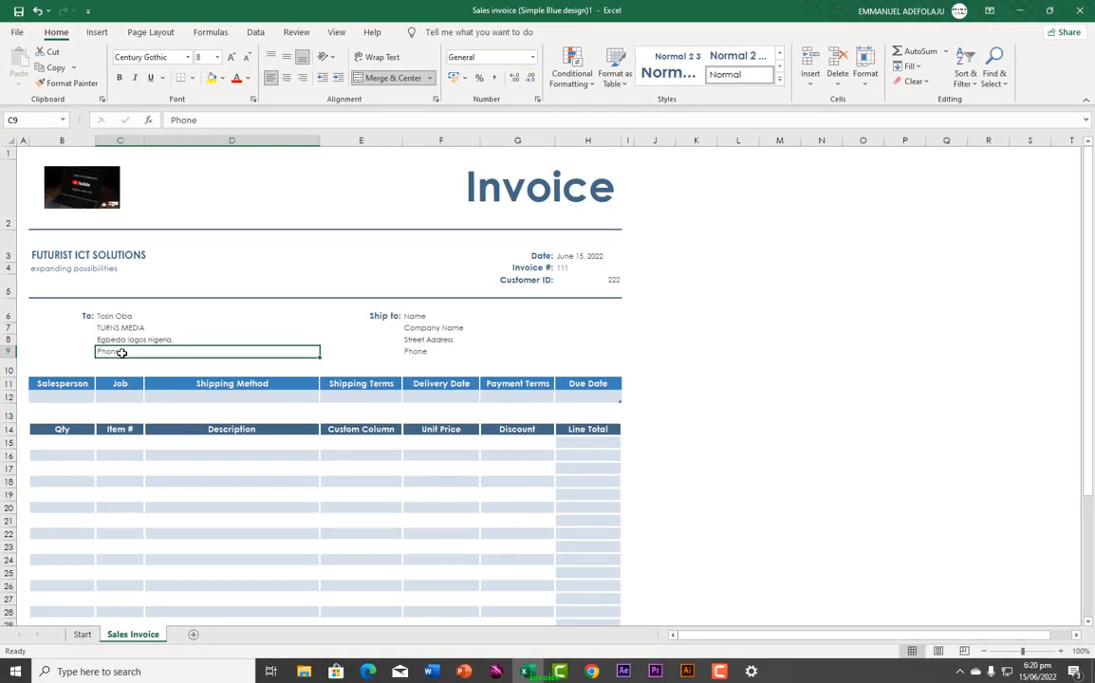
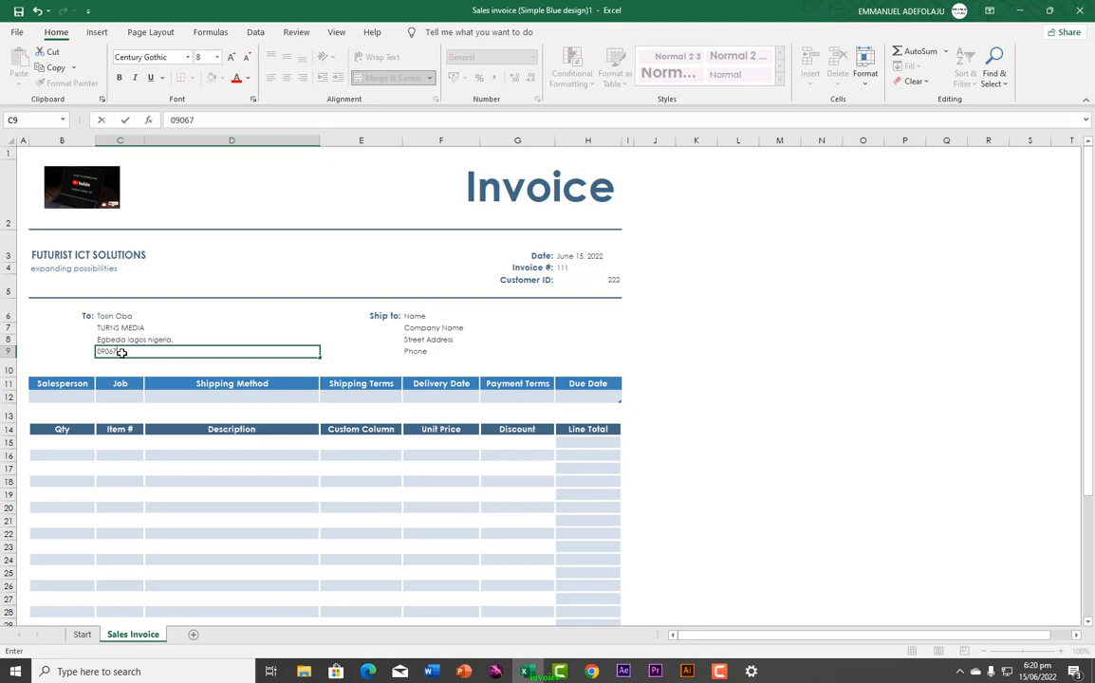
Step: Clear the Ship to placeholder lines in F6:G9 and the 'Ship to:' label in E6
left_click(416, 318)
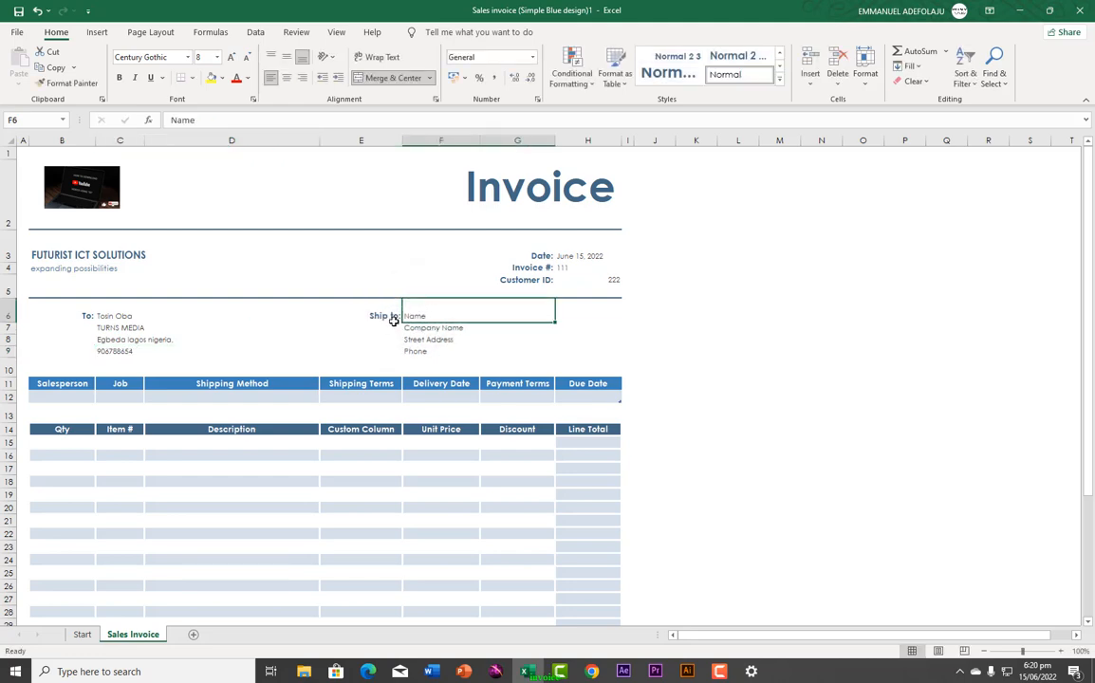
left_click(383, 316)
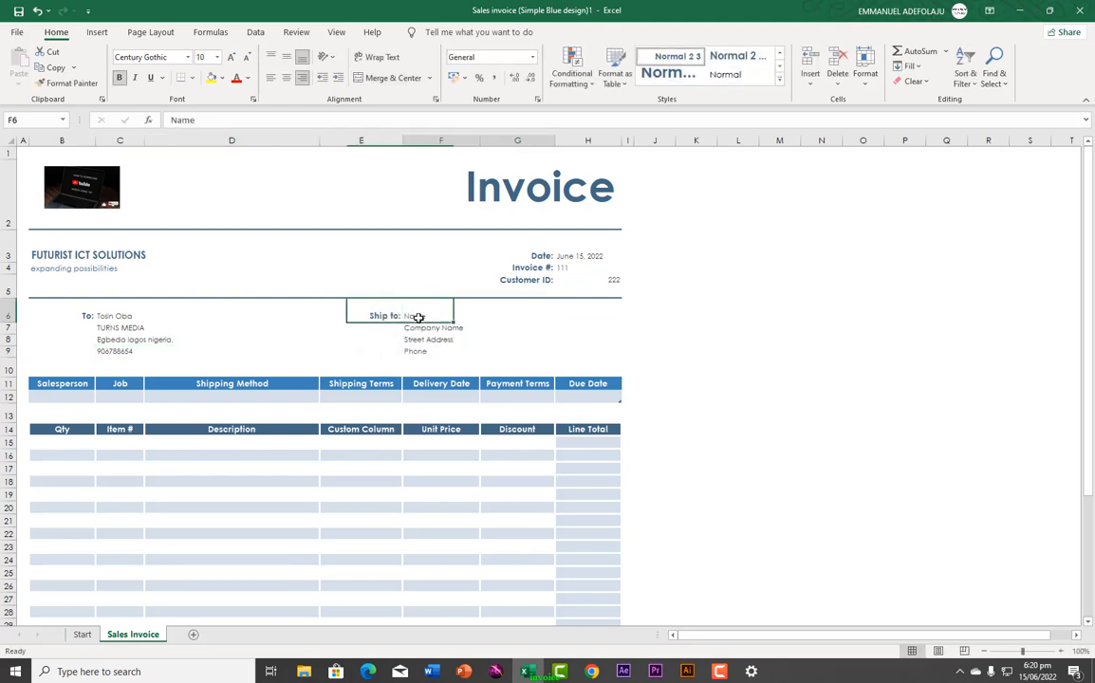
left_click_drag(416, 318, 420, 350)
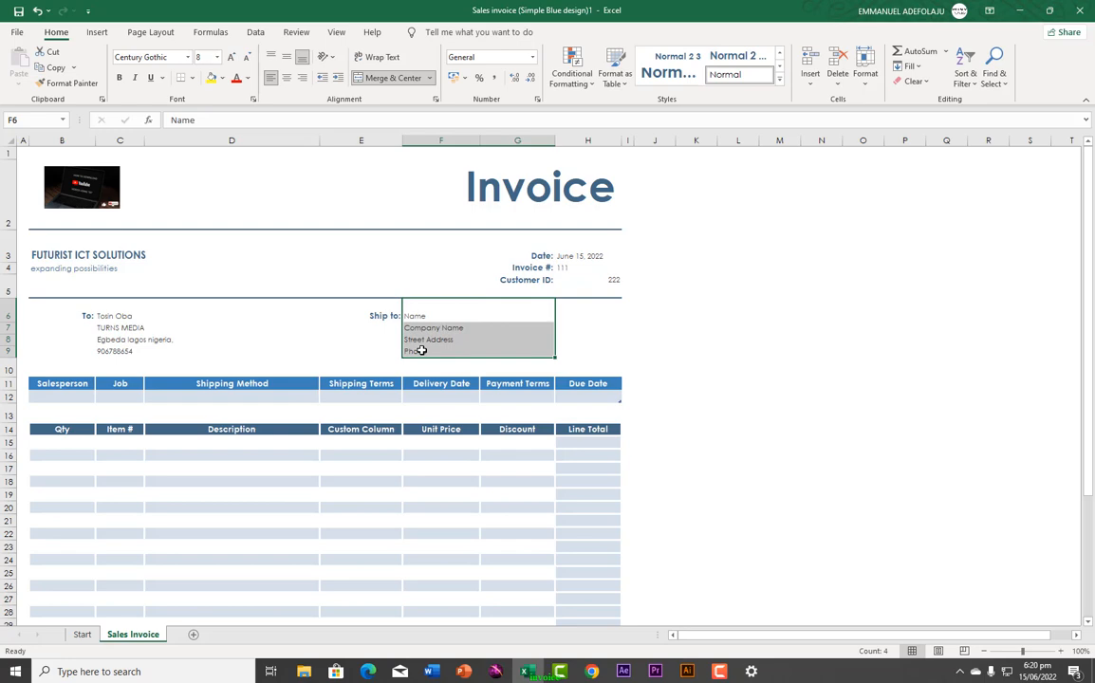
key("Delete")
left_click(378, 314)
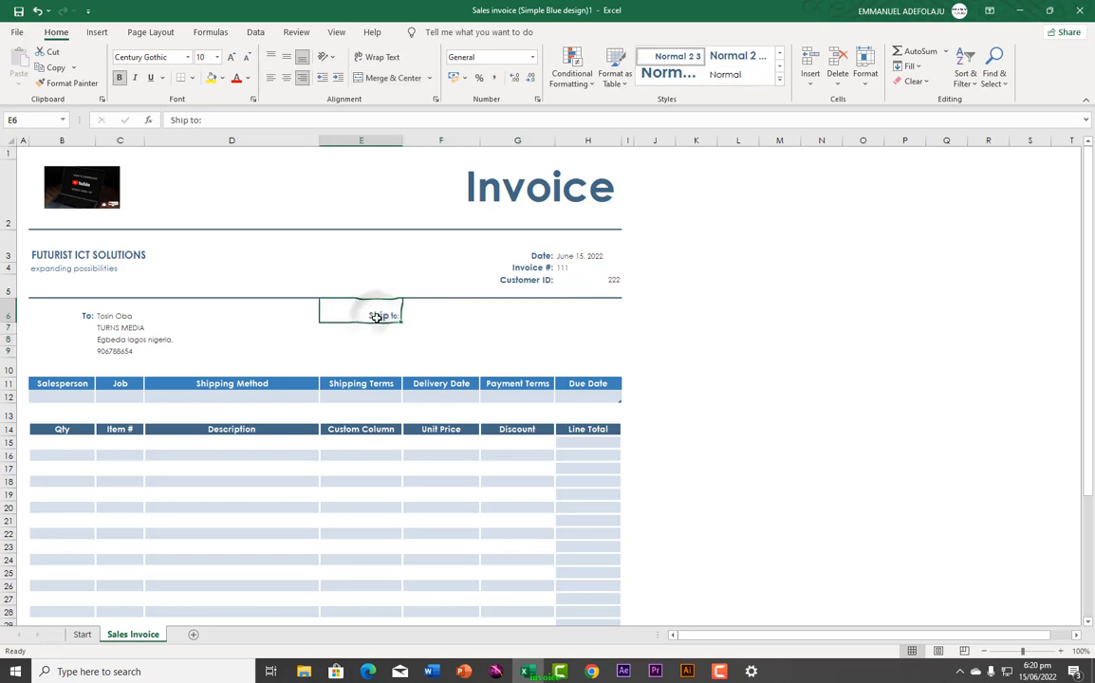
key("Delete")
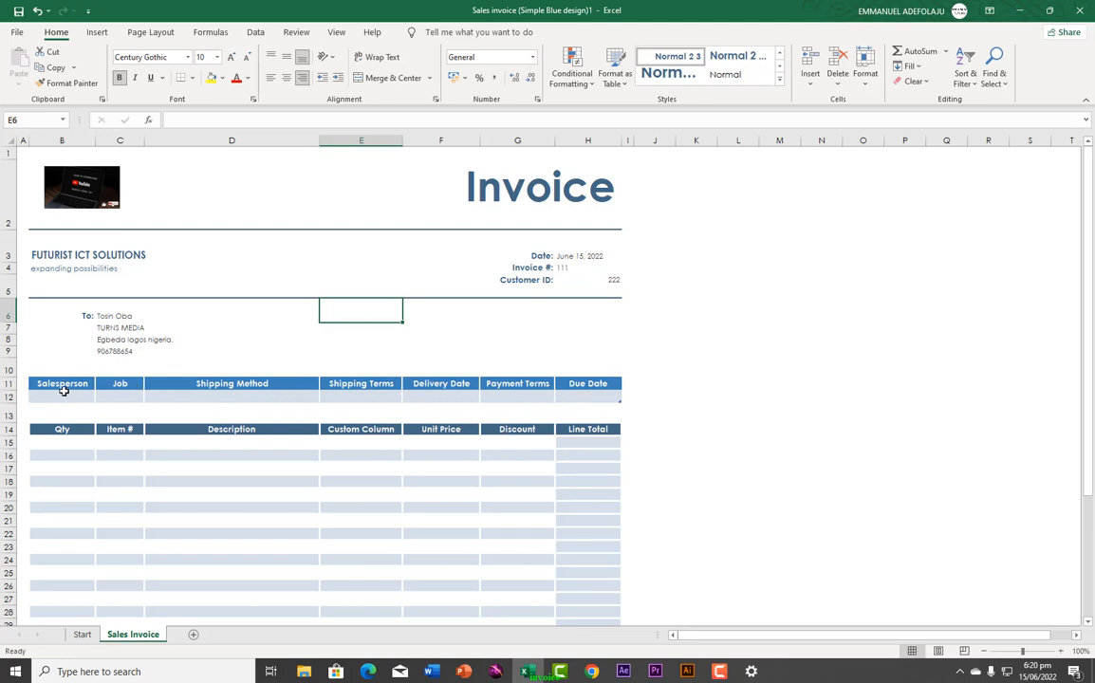
Step: Delete table rows B11:H12 holding the Salesperson, Job and Shipping Method fields
left_click_drag(47, 384, 572, 395)
right_click(359, 392)
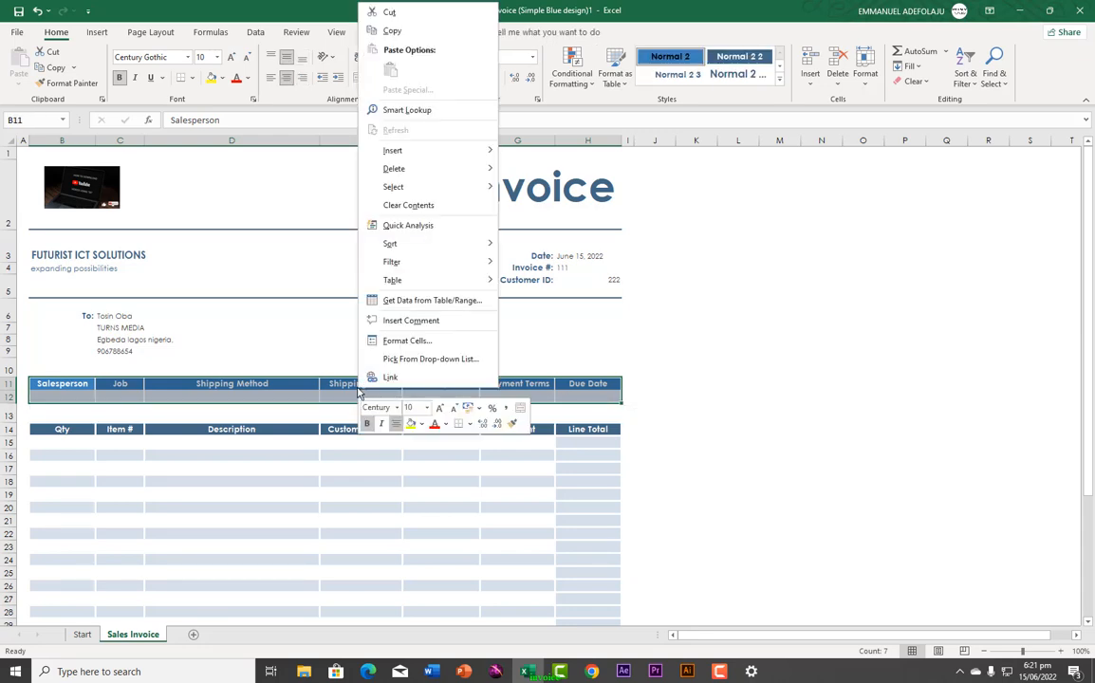
mouse_move(422, 178)
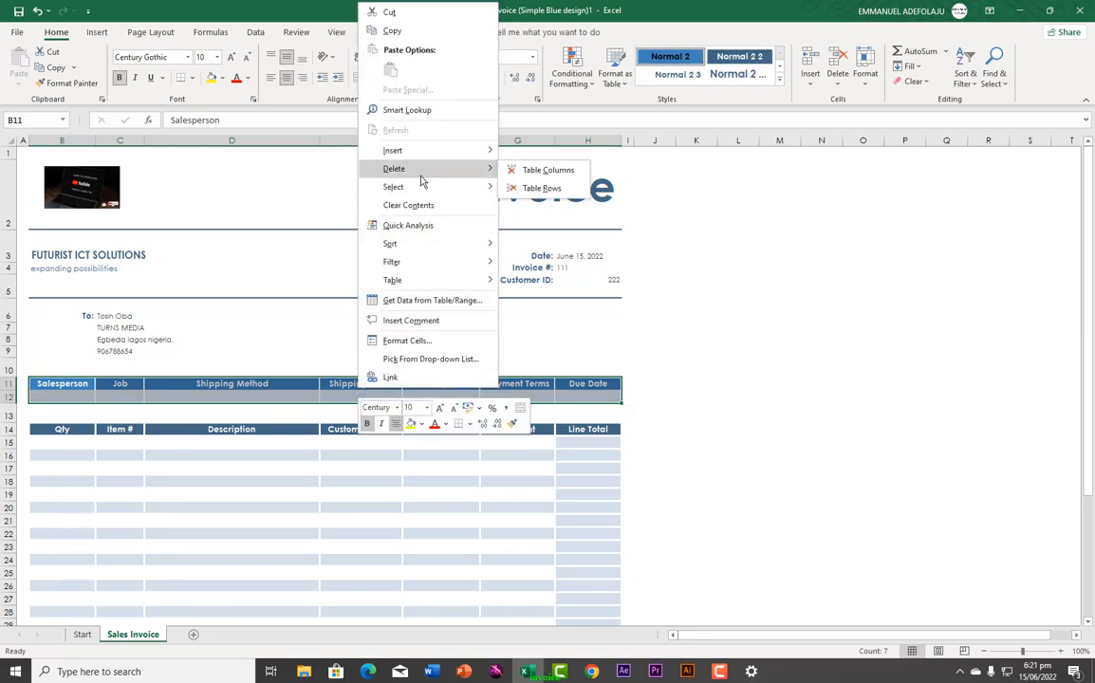
left_click(547, 195)
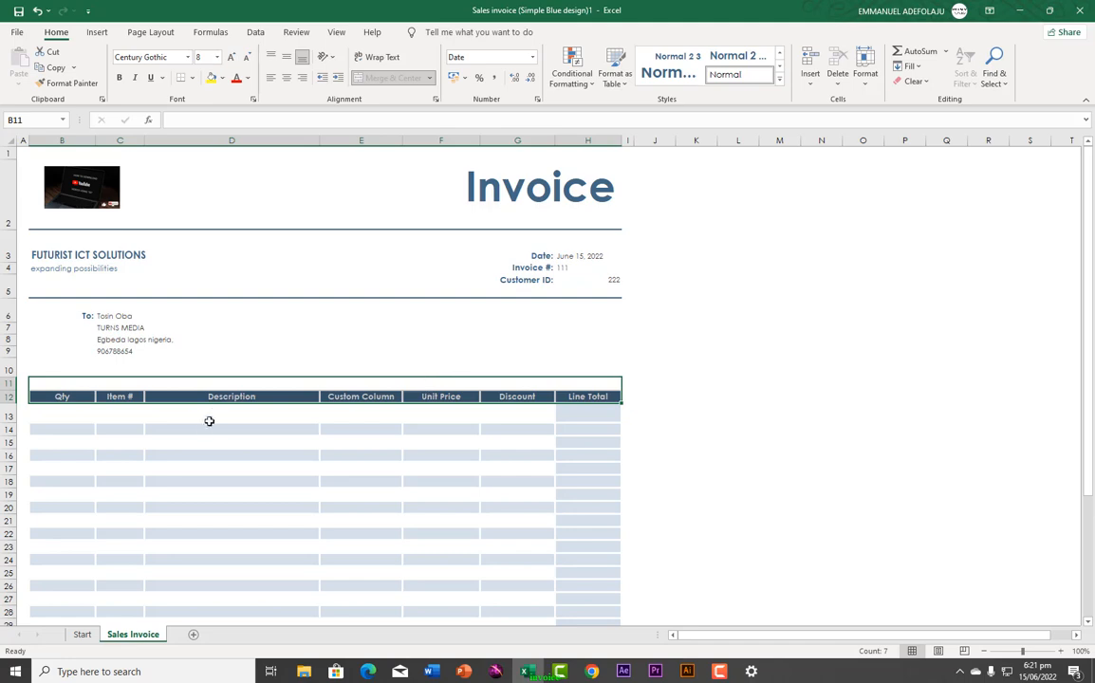
Step: Enter quantity 10 in B13 and item 'mouse' in C13 on the first invoice line
scroll(180, 479, "down", 2)
scroll(158, 425, "up", 1)
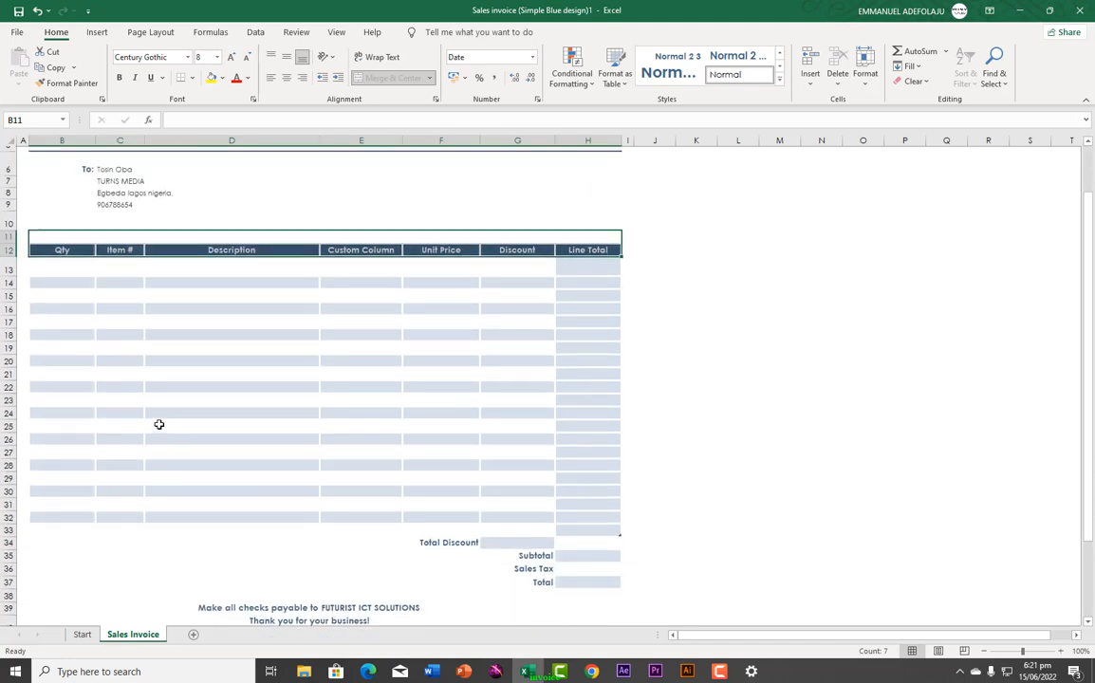
left_click(57, 301)
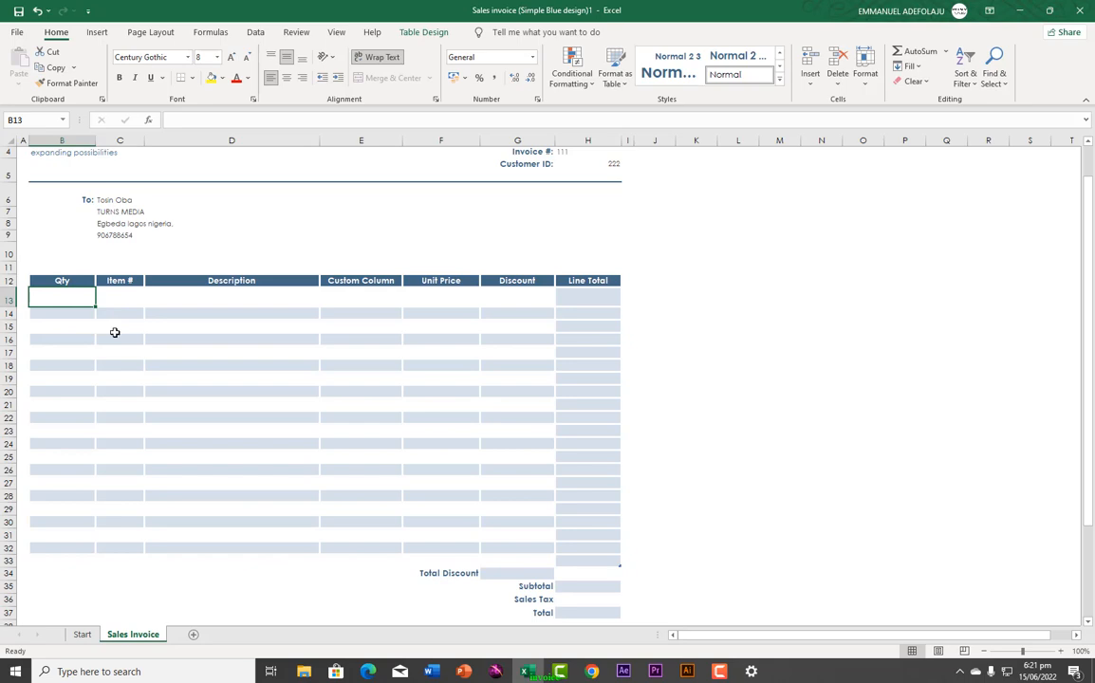
type("10")
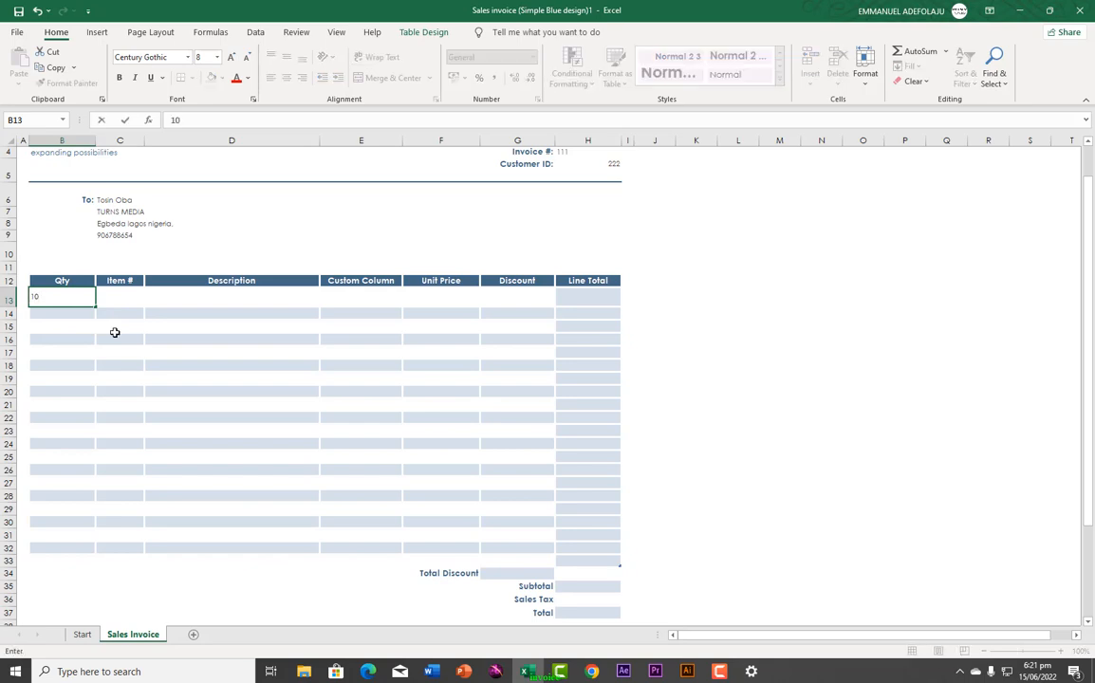
left_click(122, 298)
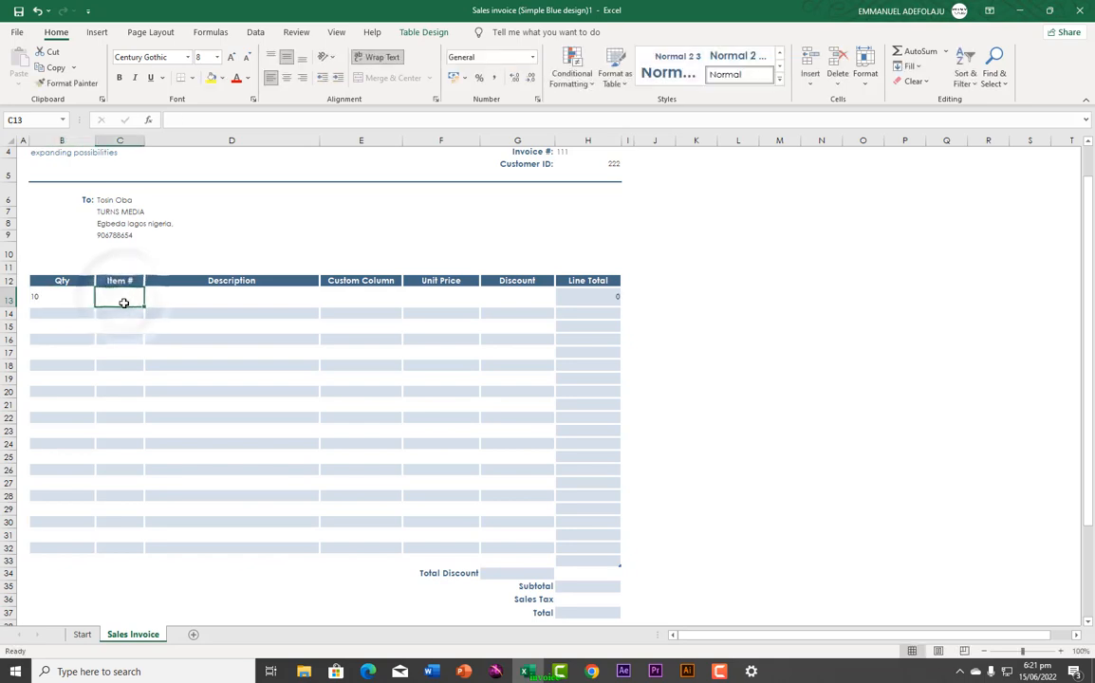
type("mouse")
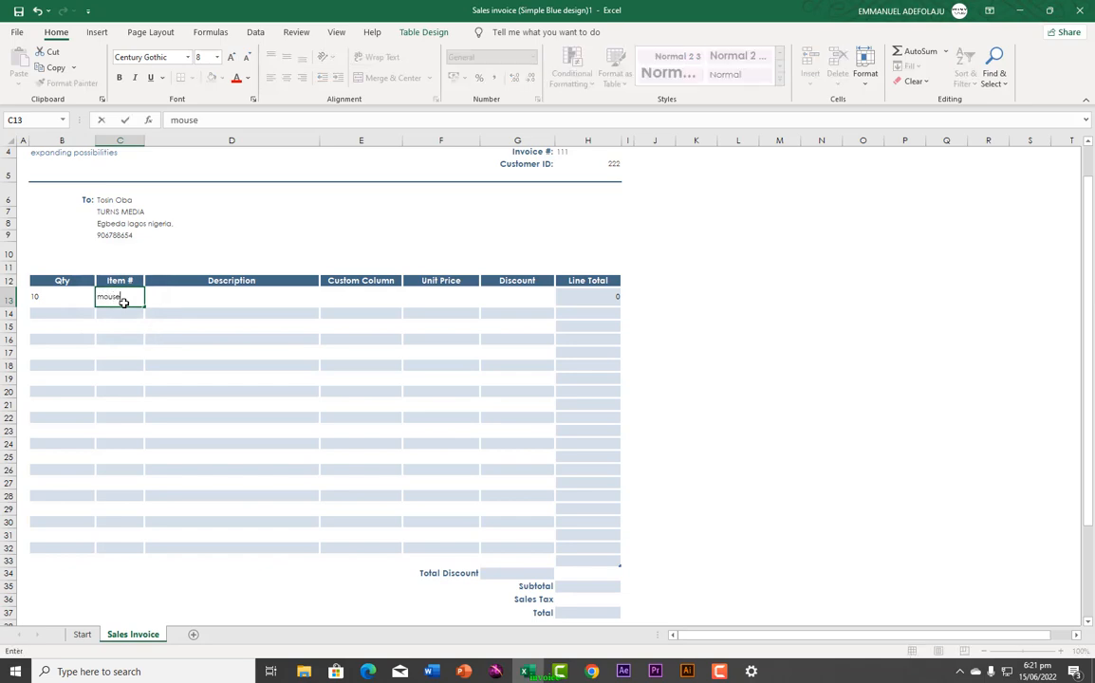
left_click(199, 301)
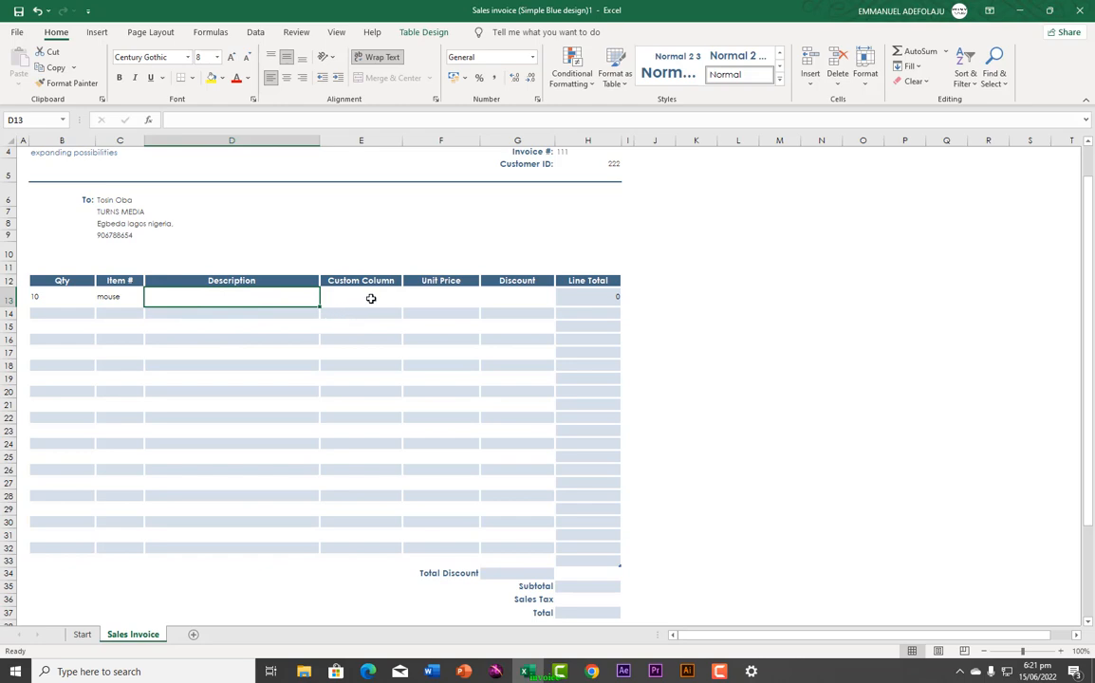
left_click(370, 298)
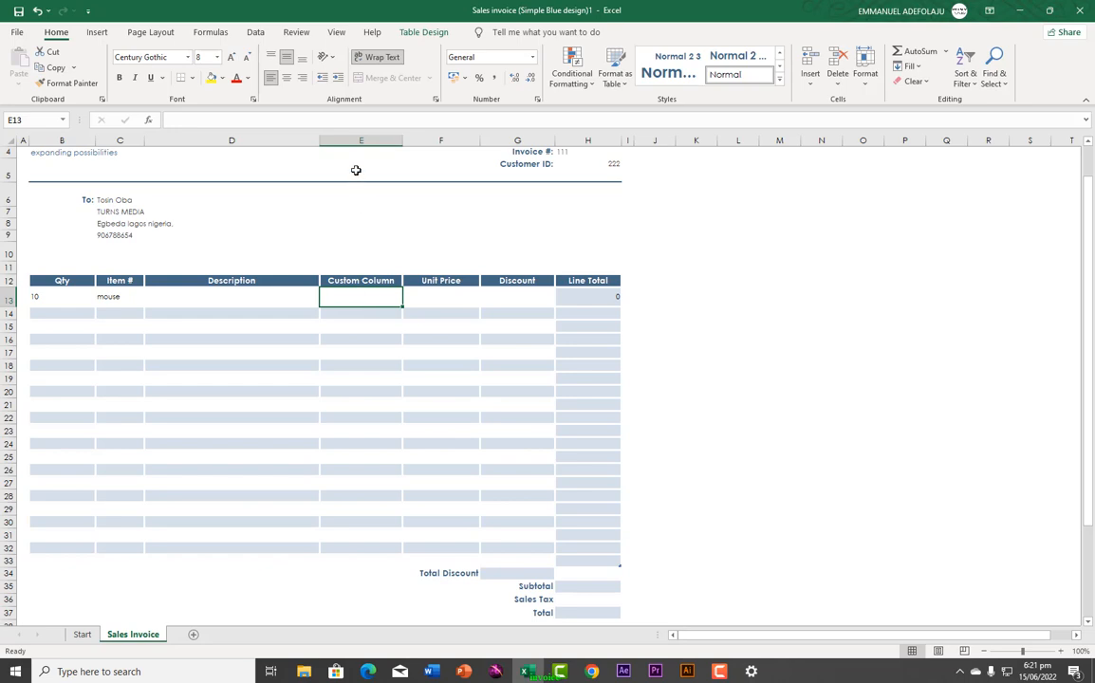
Step: Delete column E, the Custom Column, so Unit Price sits right after Description
left_click(360, 139)
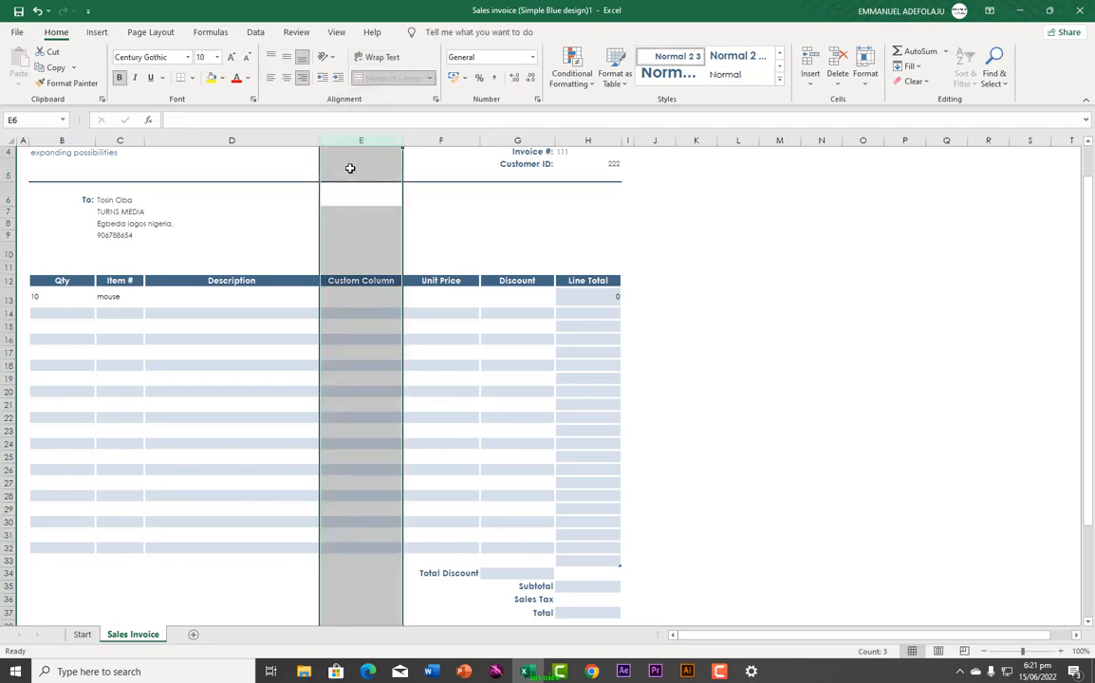
left_click(353, 168)
right_click(351, 170)
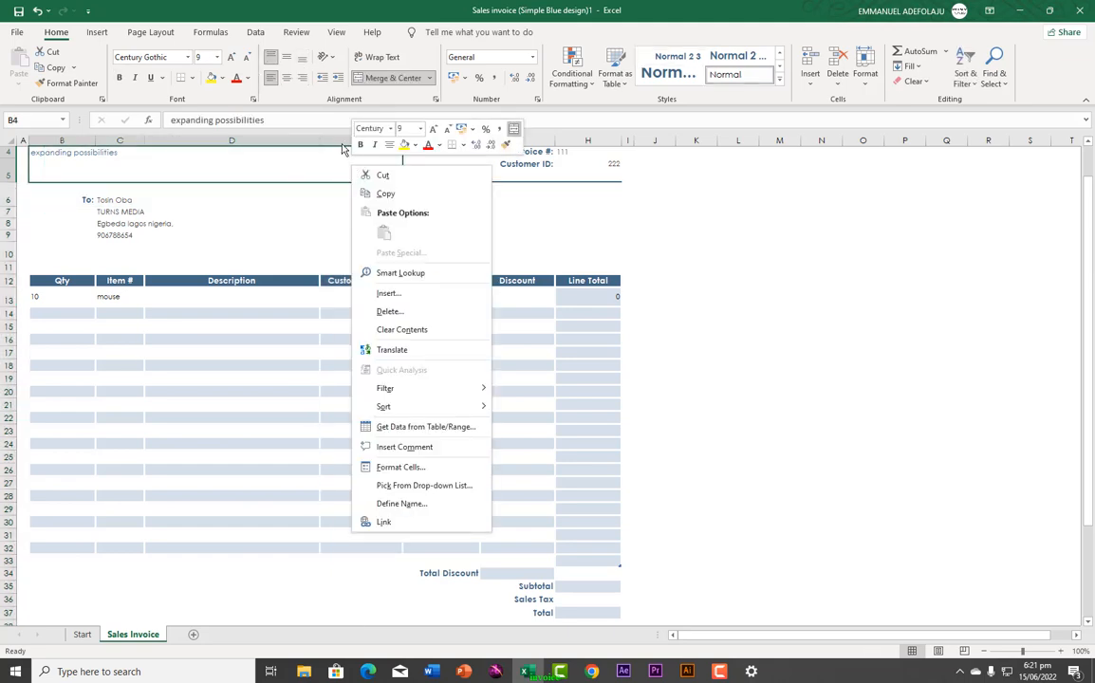
left_click(337, 143)
left_click(362, 140)
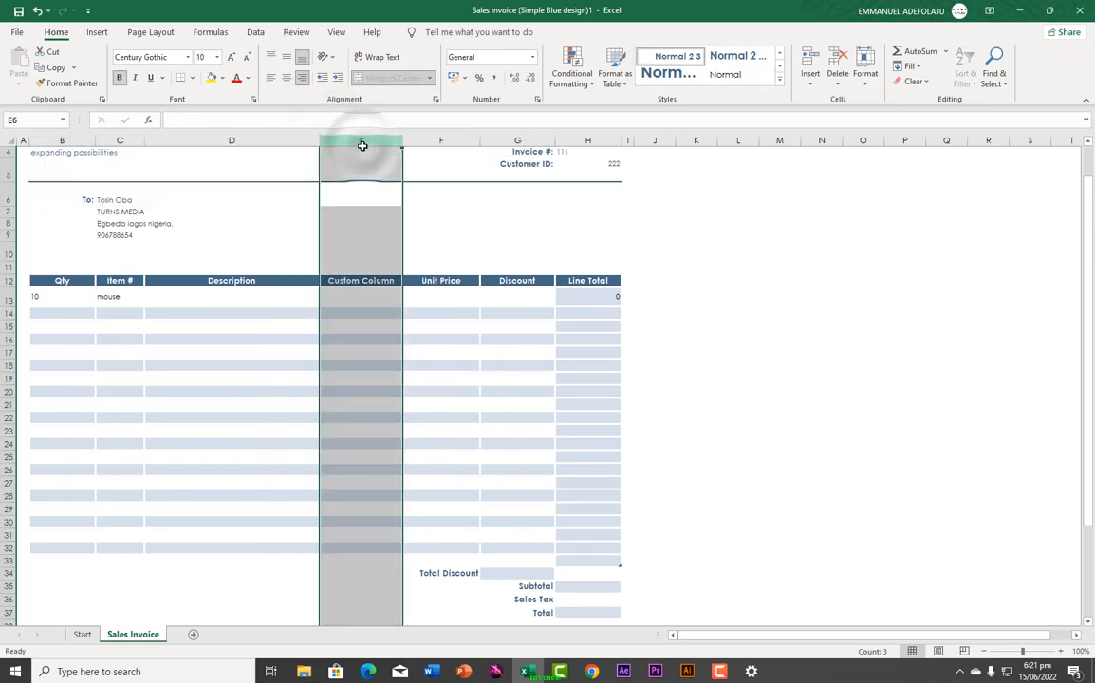
right_click(363, 148)
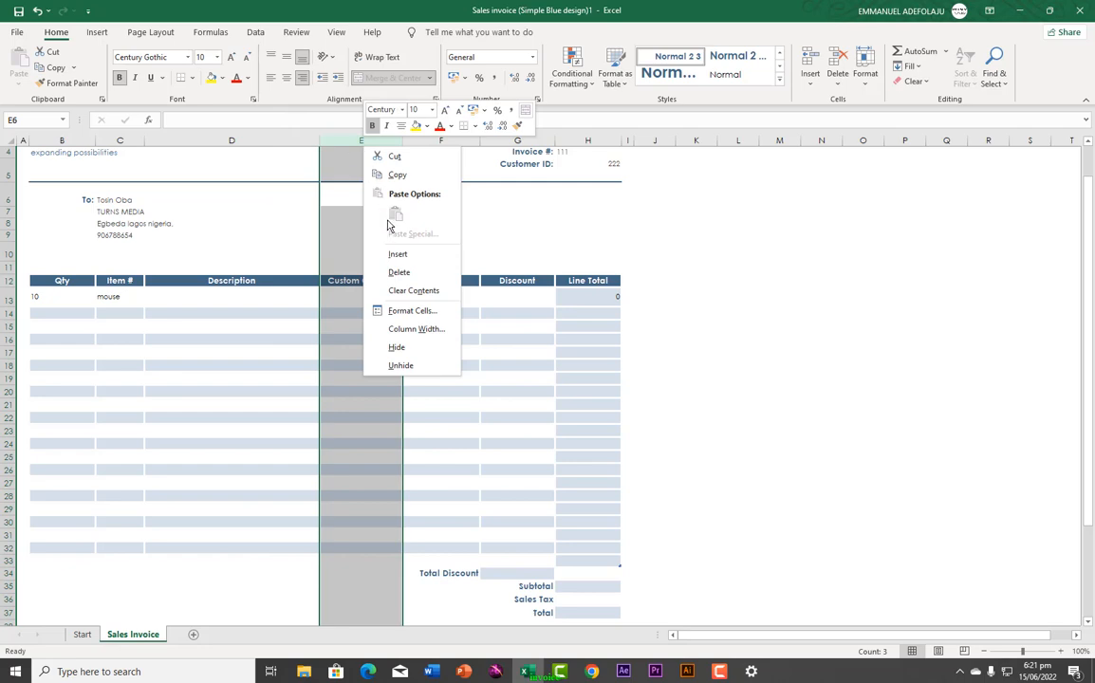
left_click(398, 273)
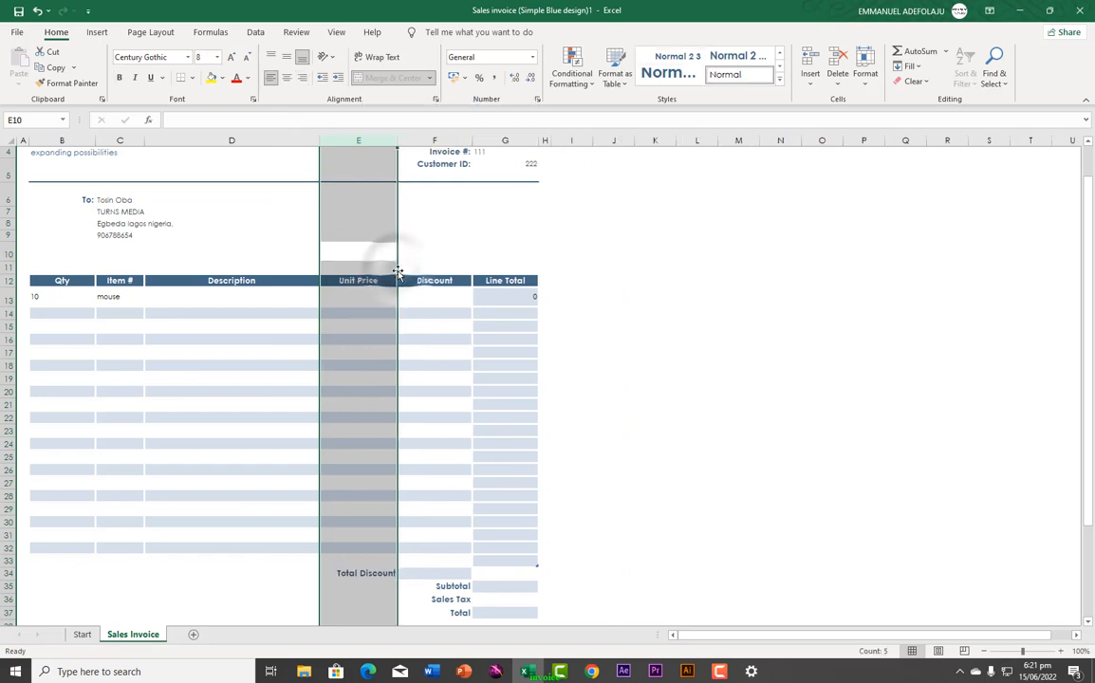
left_click(356, 302)
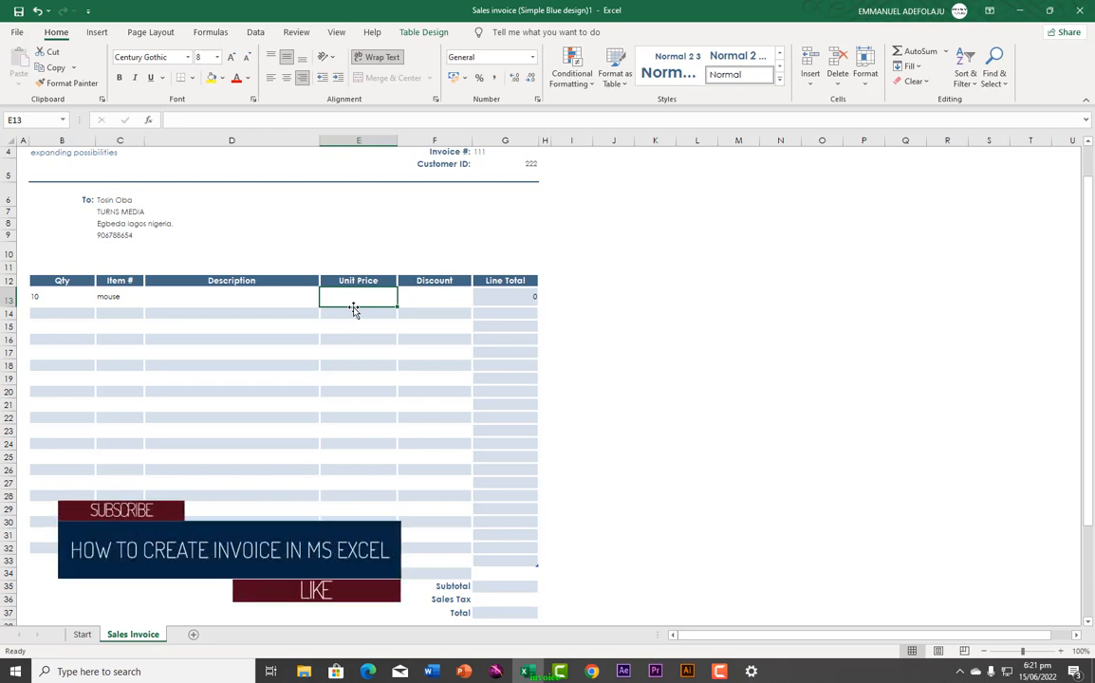
Step: Set the mouse's unit price in E13 to 500, then select the price-to-total columns E13:G37
type("500")
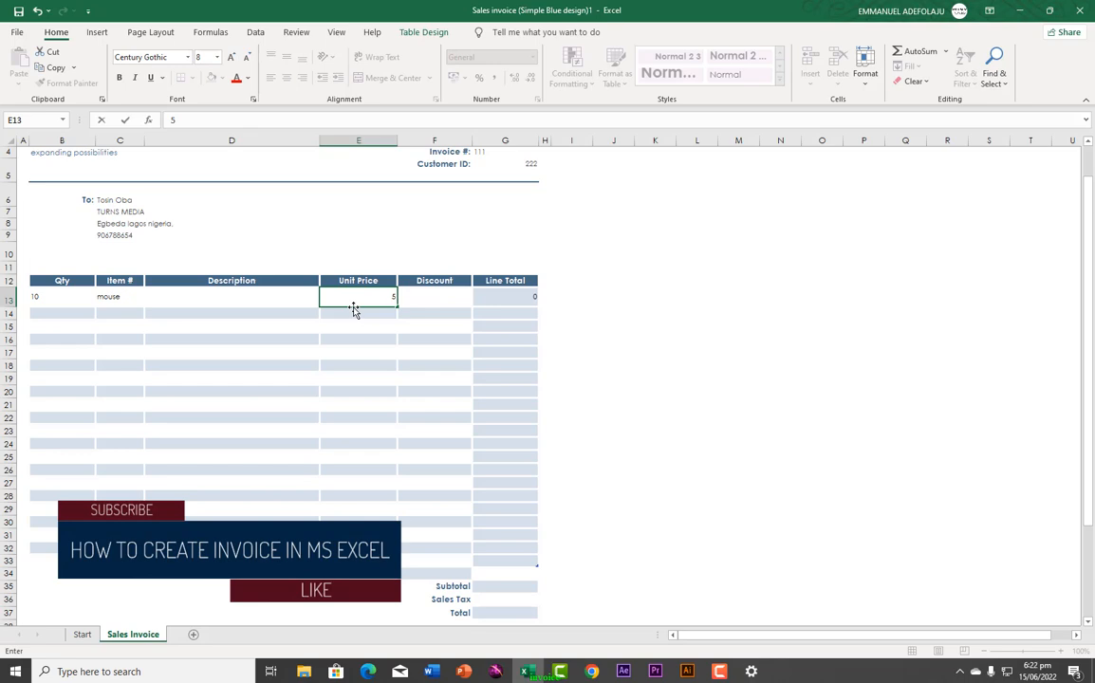
left_click(423, 307)
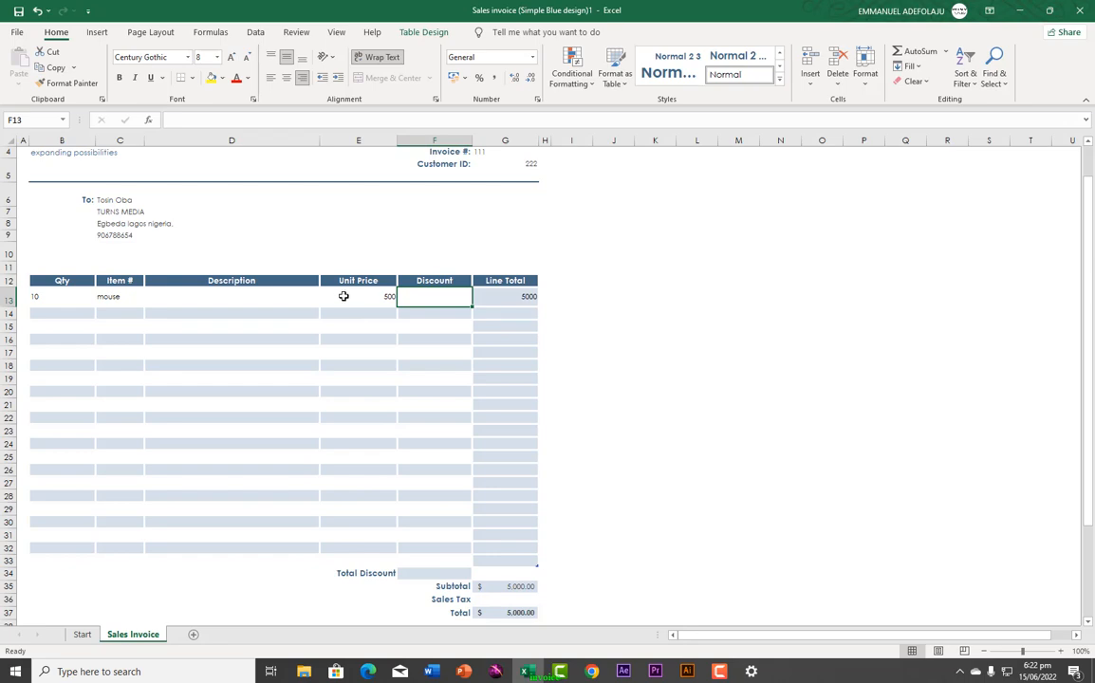
left_click_drag(332, 294, 490, 618)
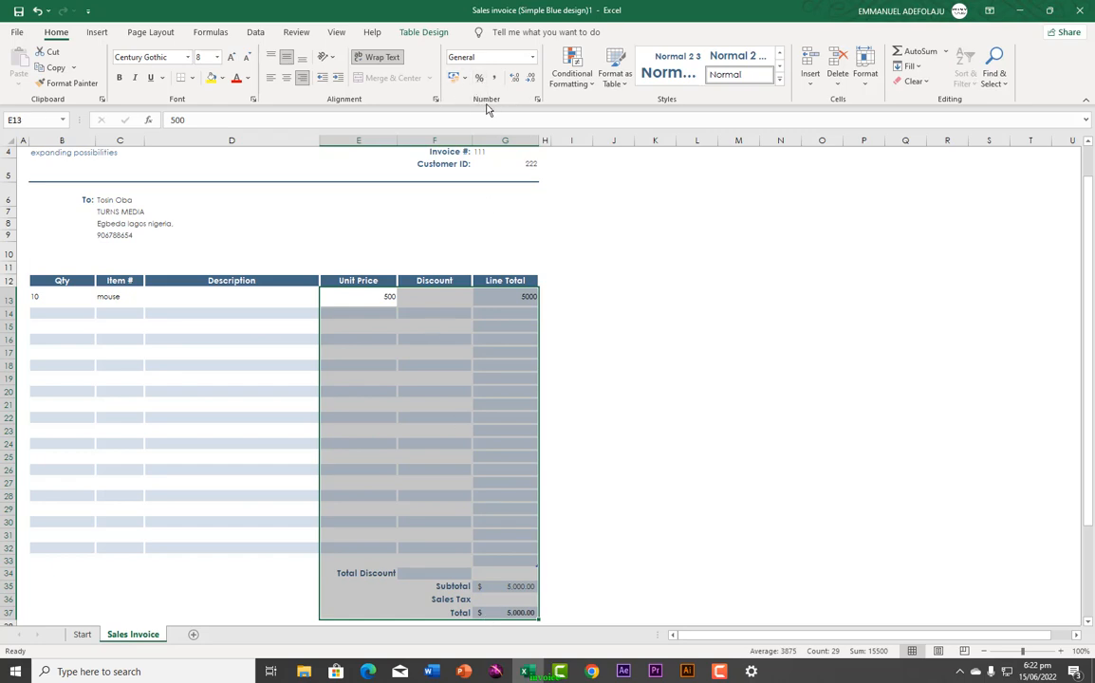
left_click(532, 57)
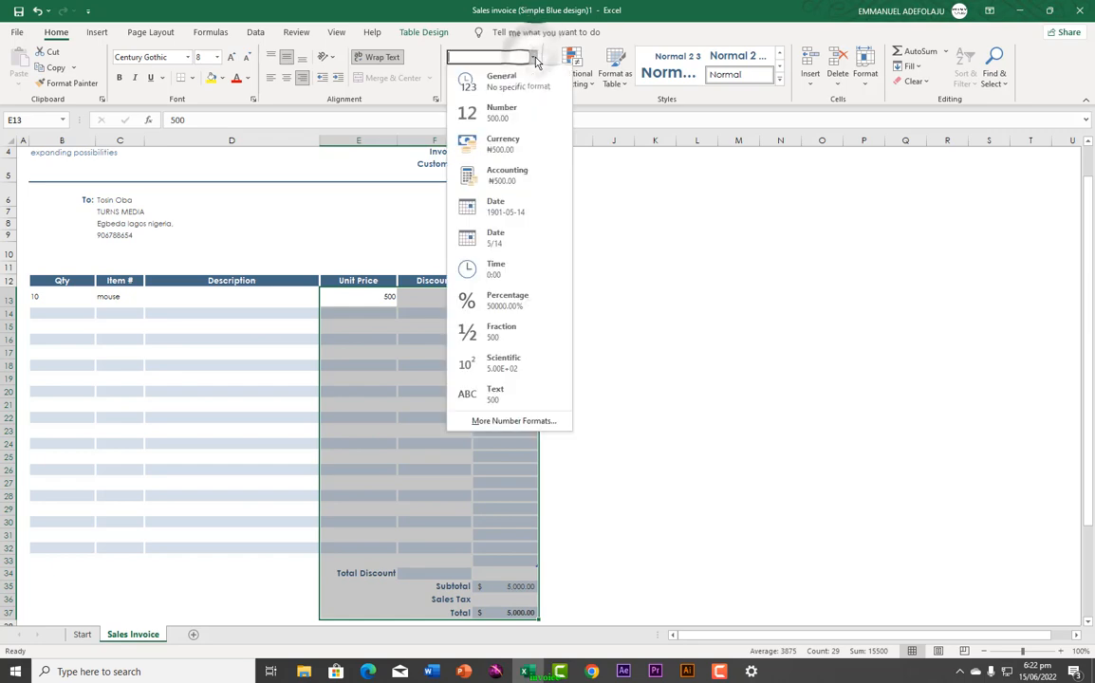
left_click(502, 142)
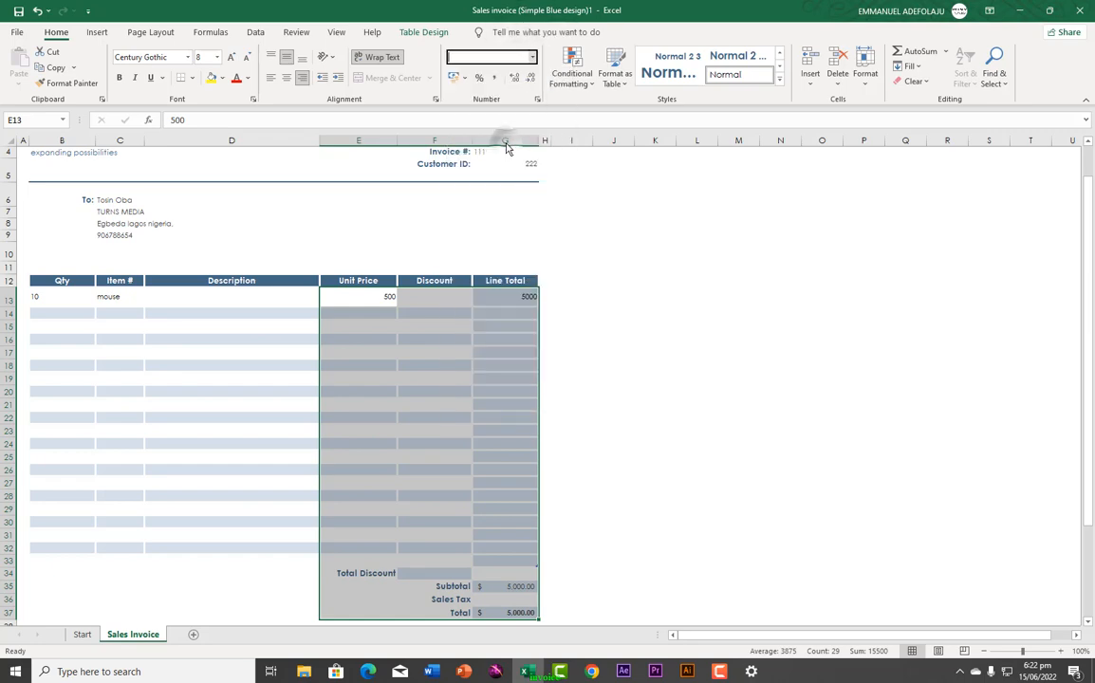
left_click(537, 101)
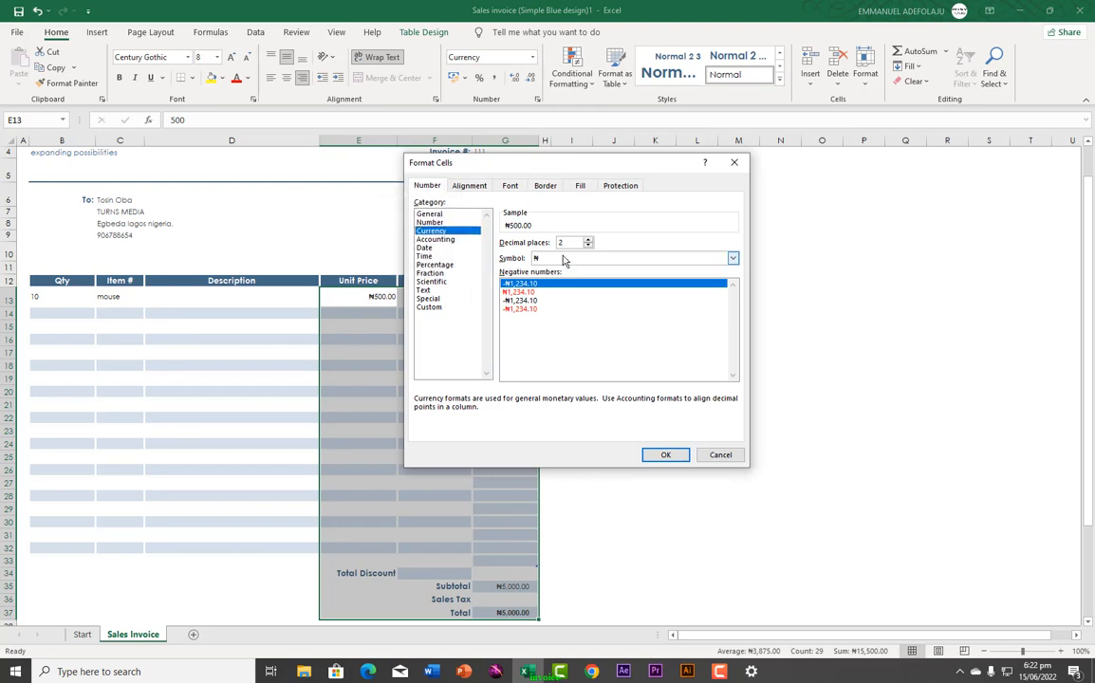
left_click(732, 258)
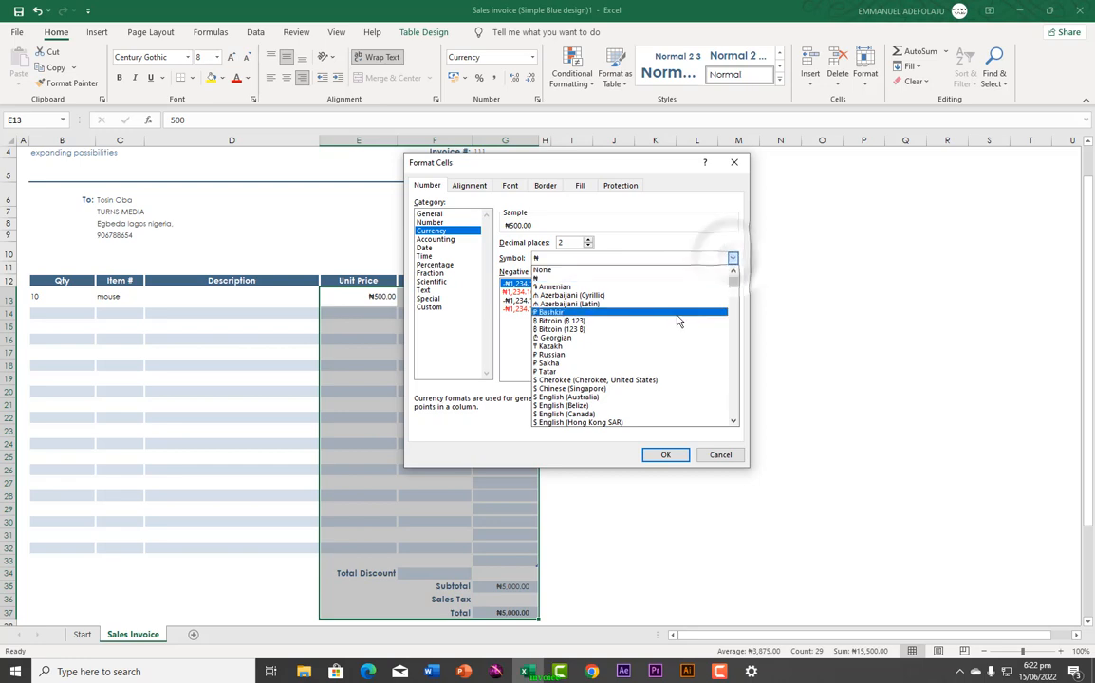
left_click_drag(735, 285, 712, 275)
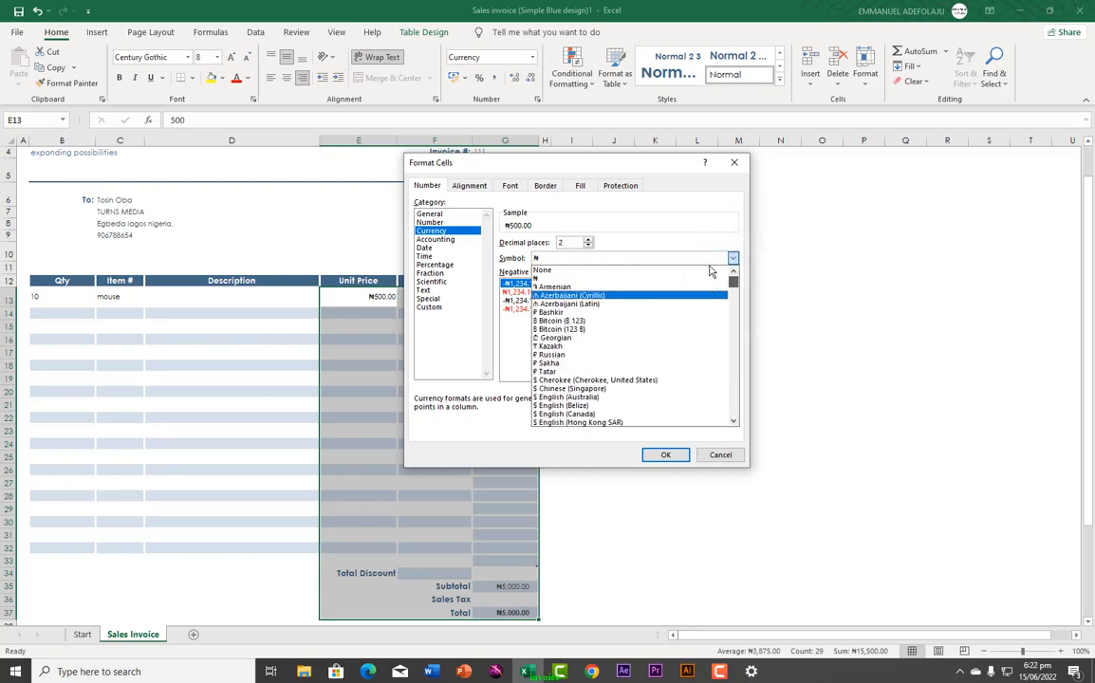
left_click(732, 421)
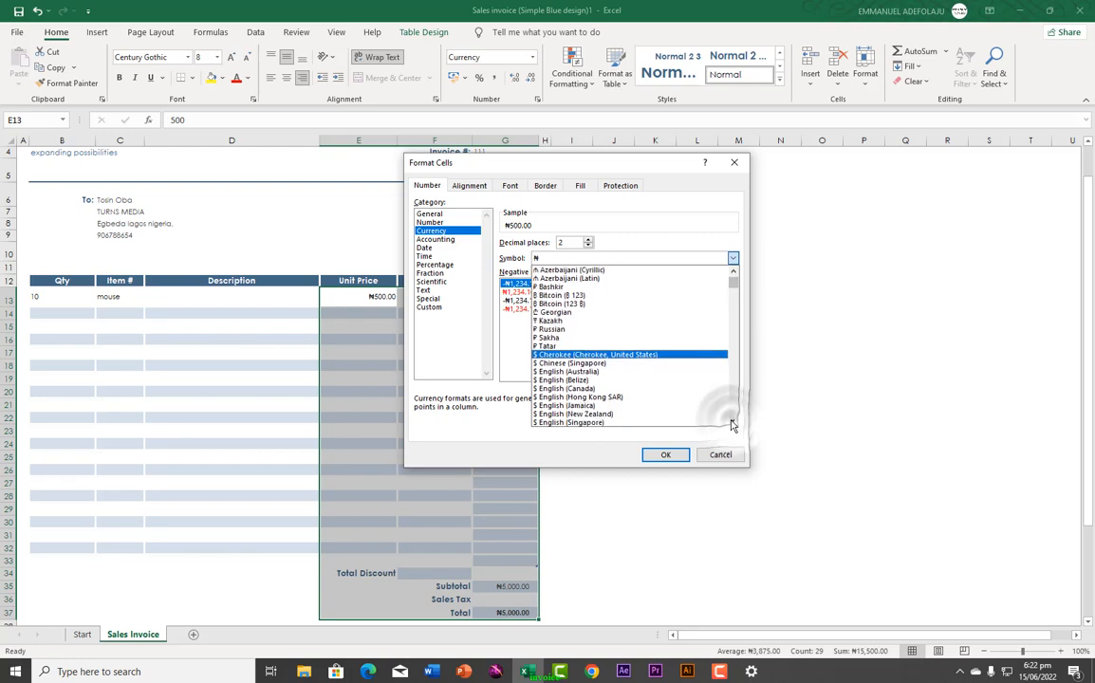
left_click_drag(733, 423, 733, 425)
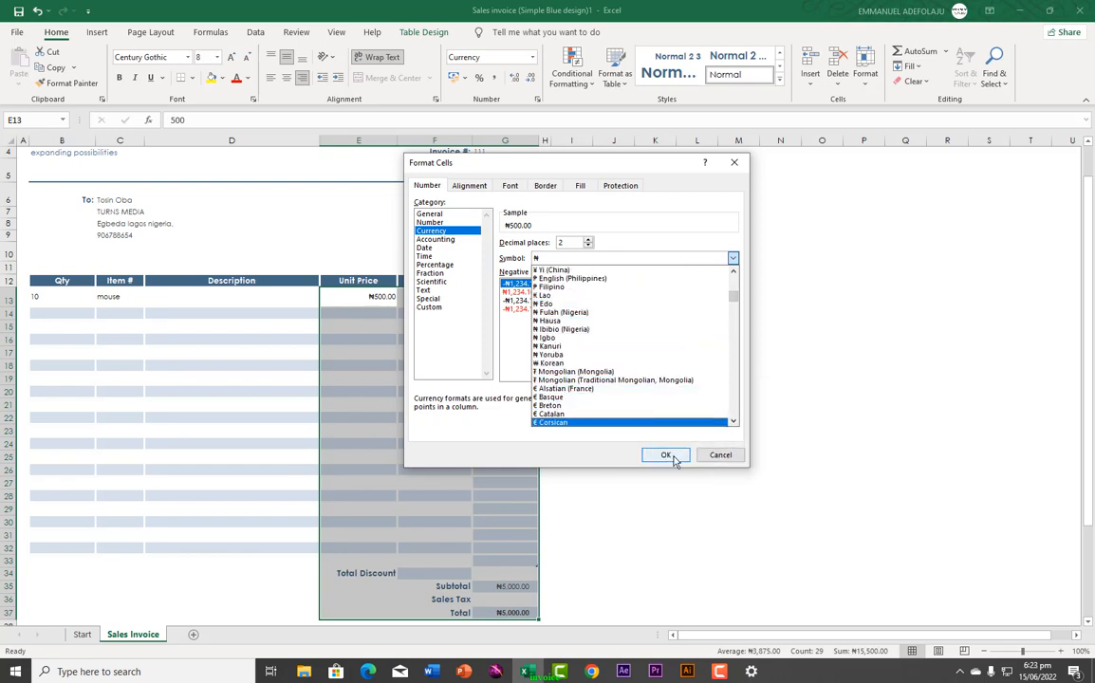
left_click(716, 456)
left_click(716, 455)
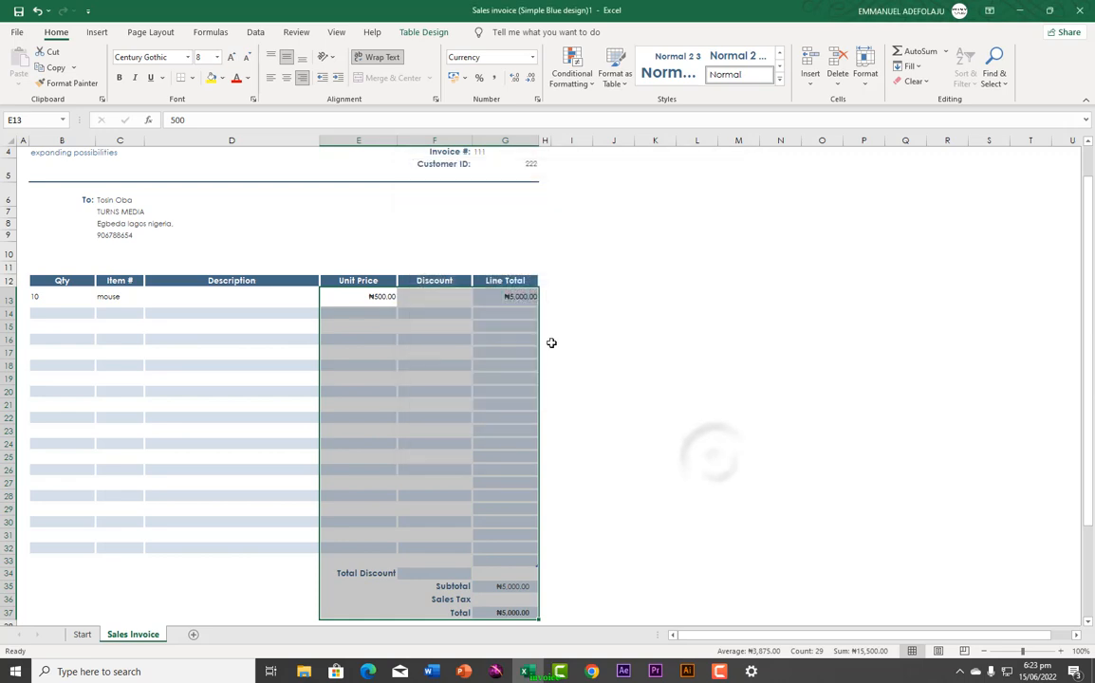
Step: Enter row 14 as quantity 5, item 'keyboard' and unit price 1000
left_click(412, 378)
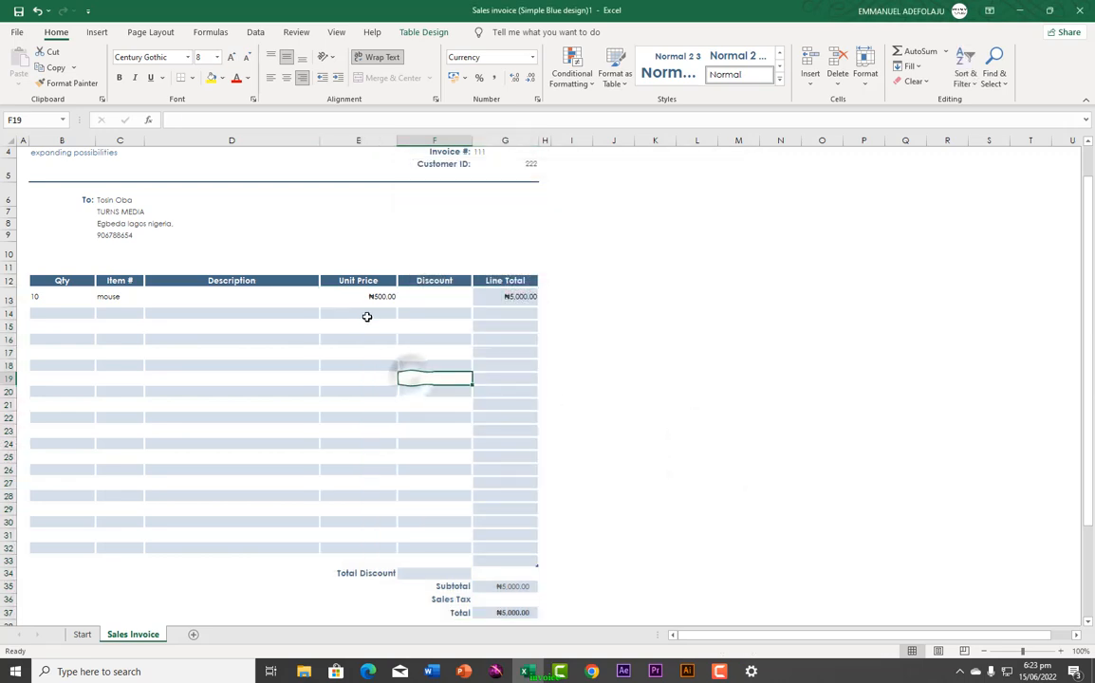
left_click(357, 298)
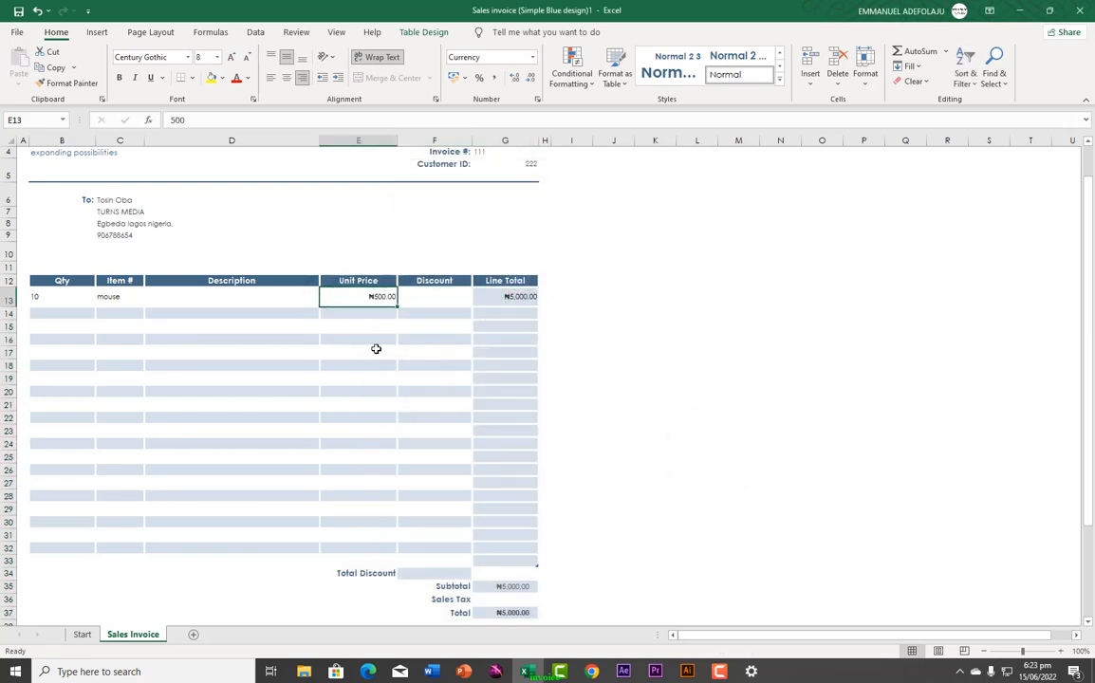
left_click(52, 315)
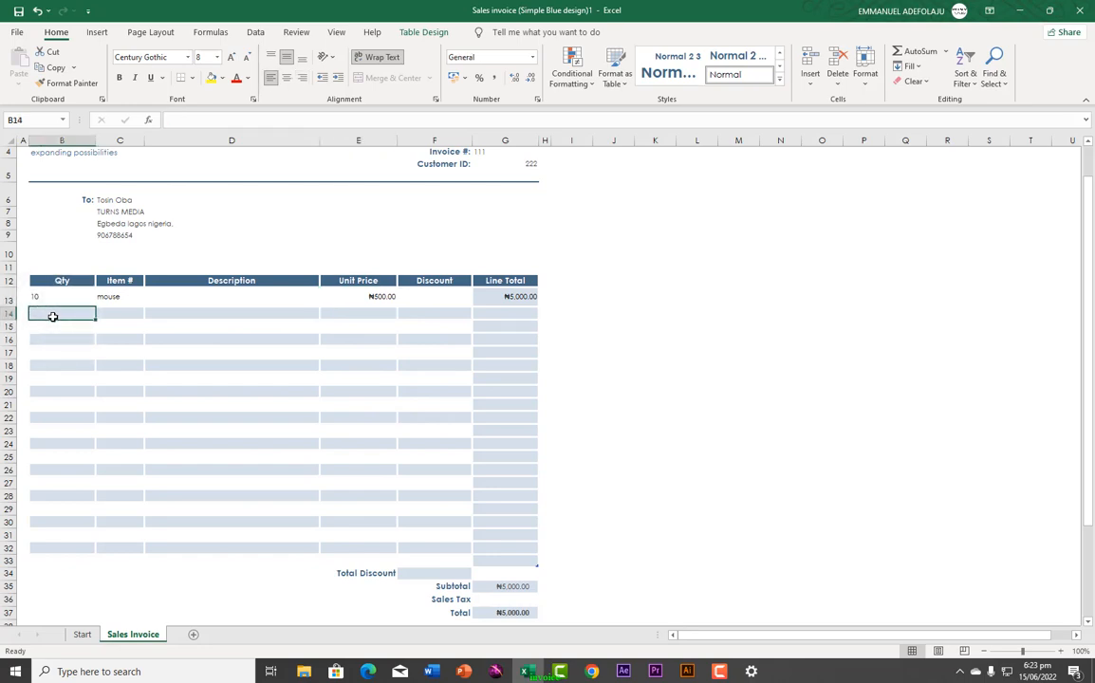
type("5")
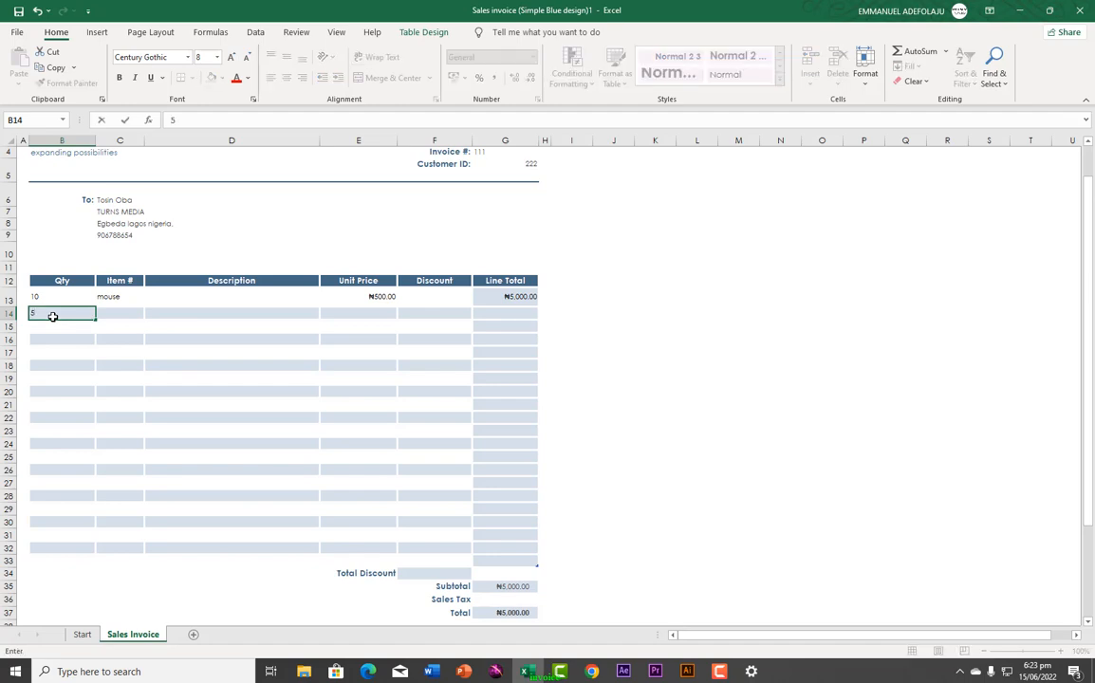
key("Tab")
type("k")
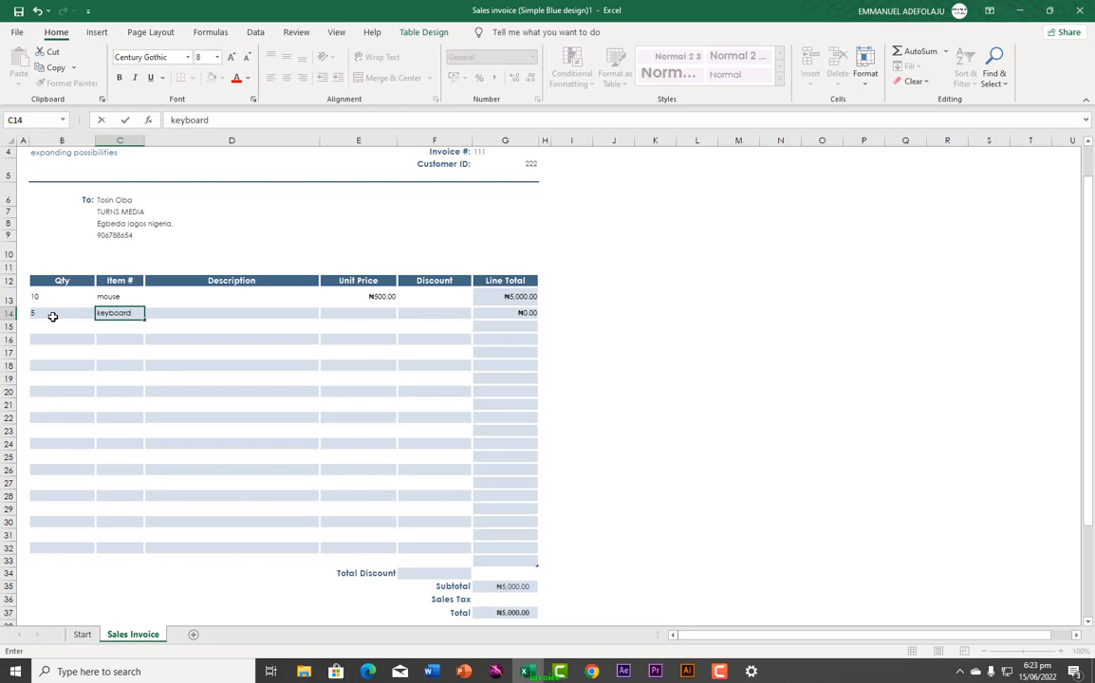
key("Tab")
key("Tab")
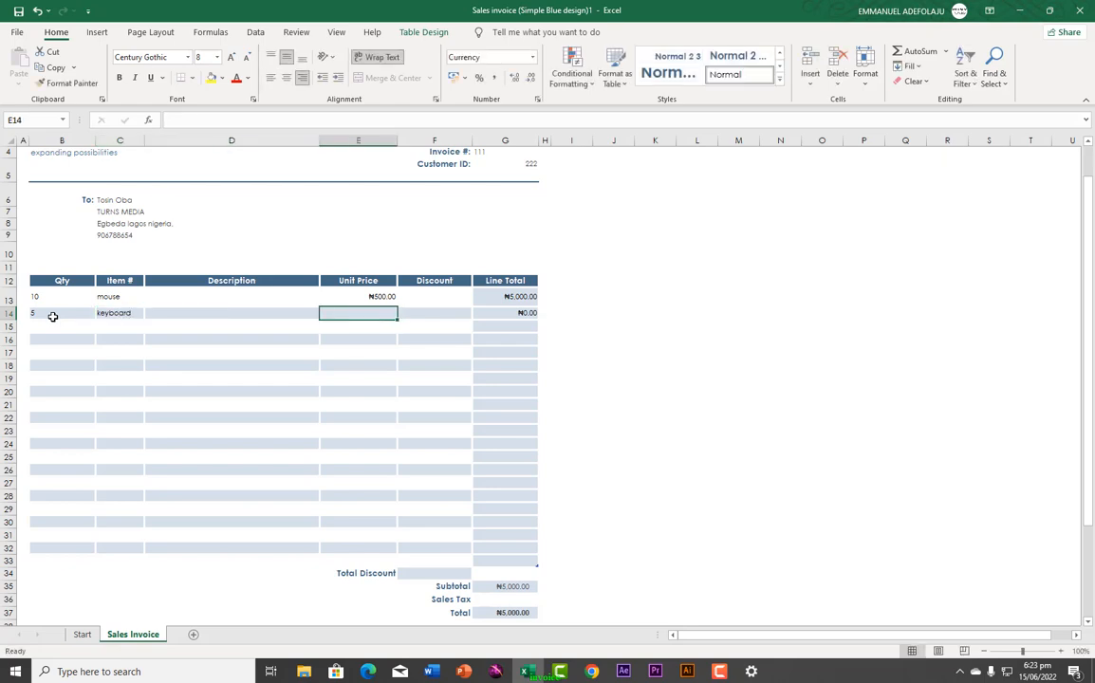
type("1000")
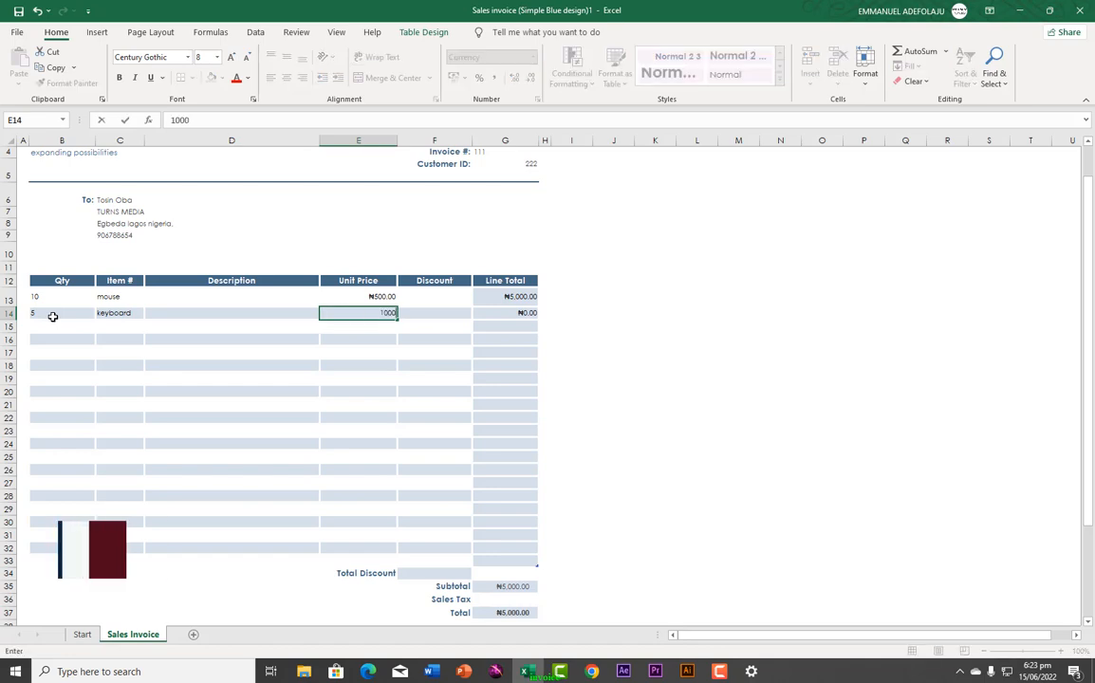
left_click(67, 327)
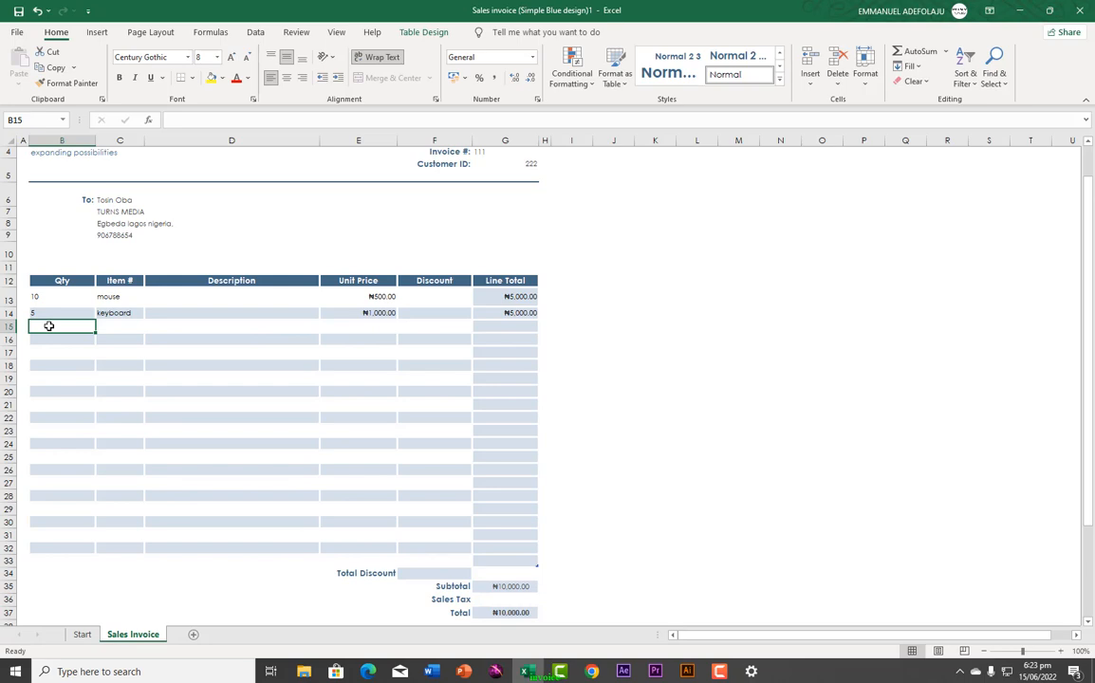
Step: Enter row 15 as quantity 10, item 'charger' and unit price 2000
type("charger")
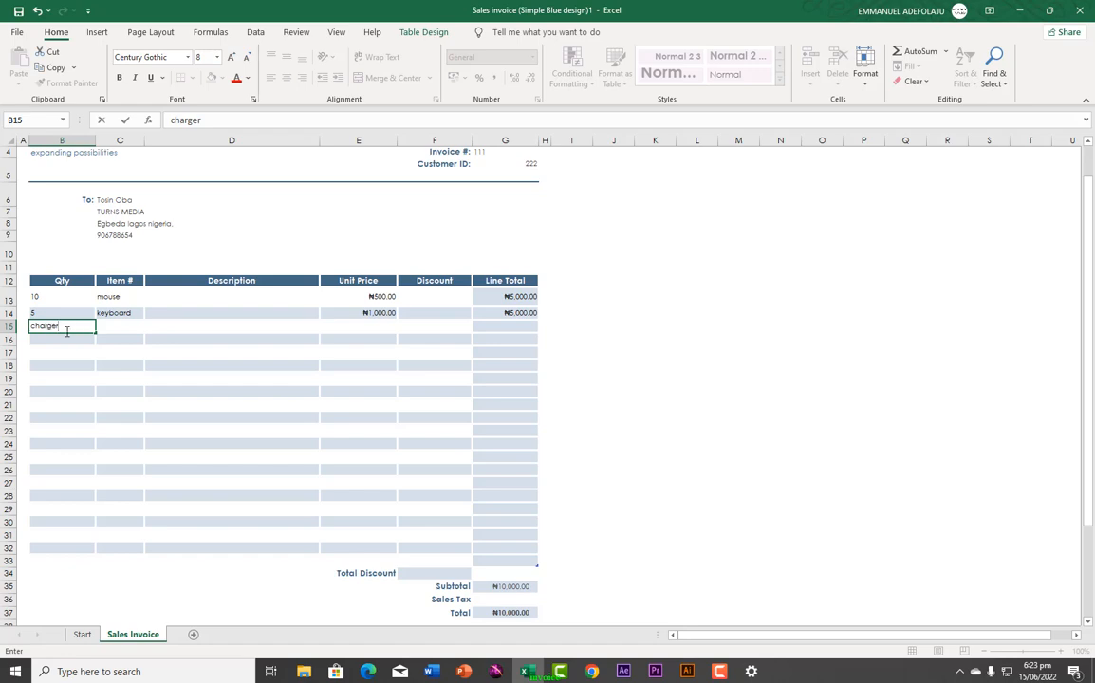
left_click_drag(68, 331, 25, 326)
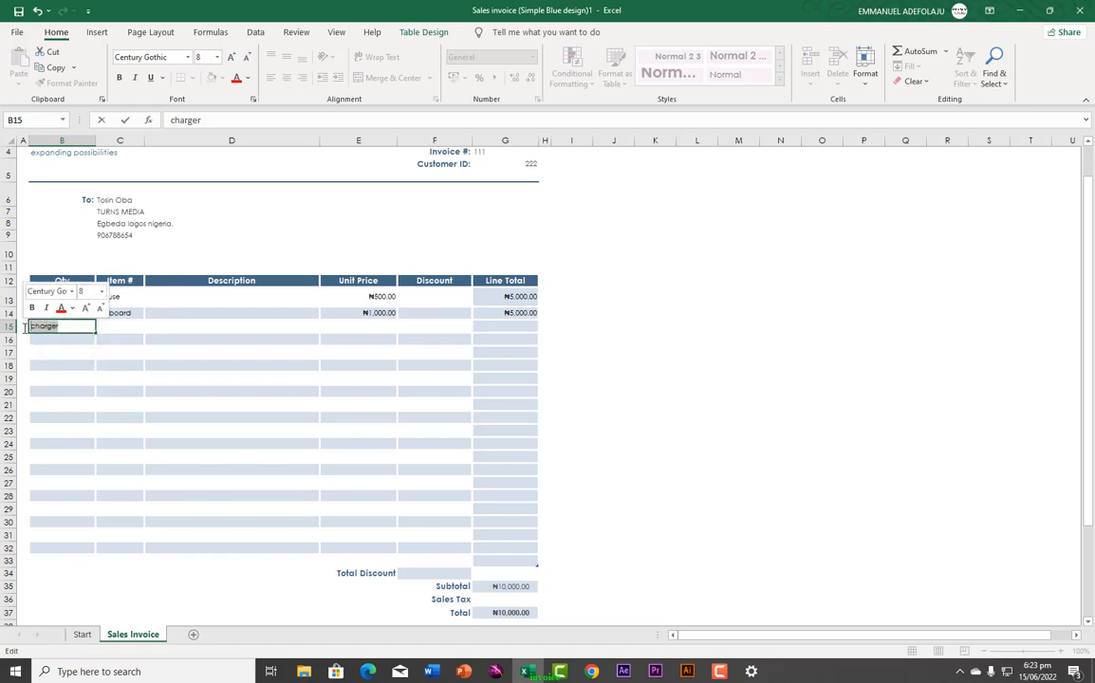
type("1")
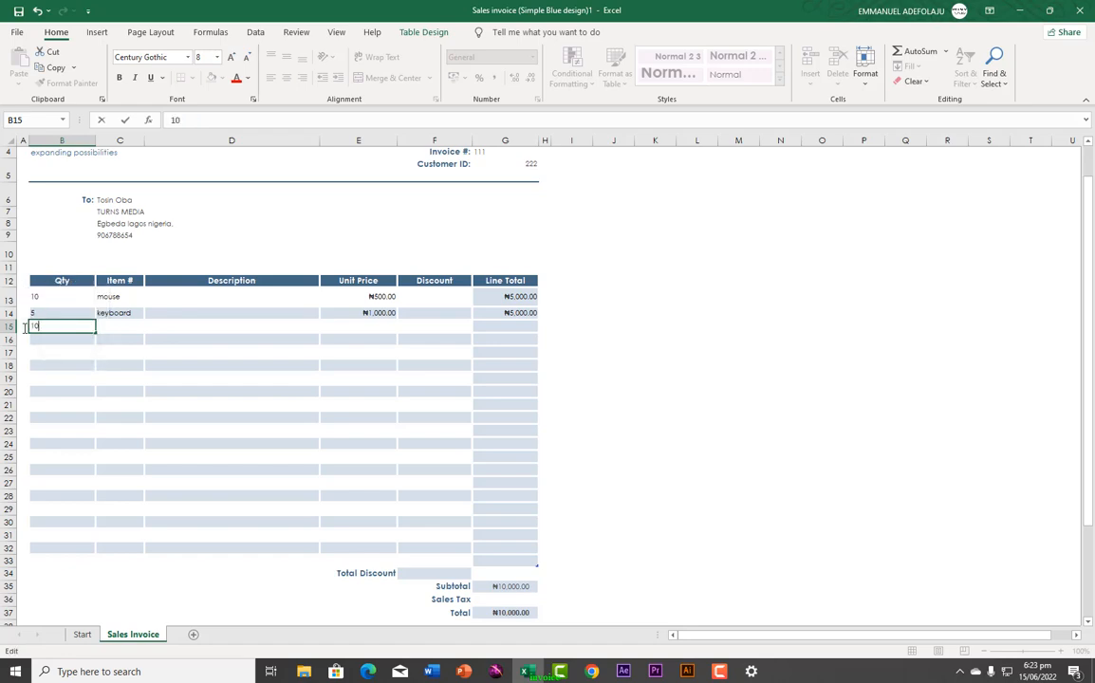
type("0")
left_click(122, 327)
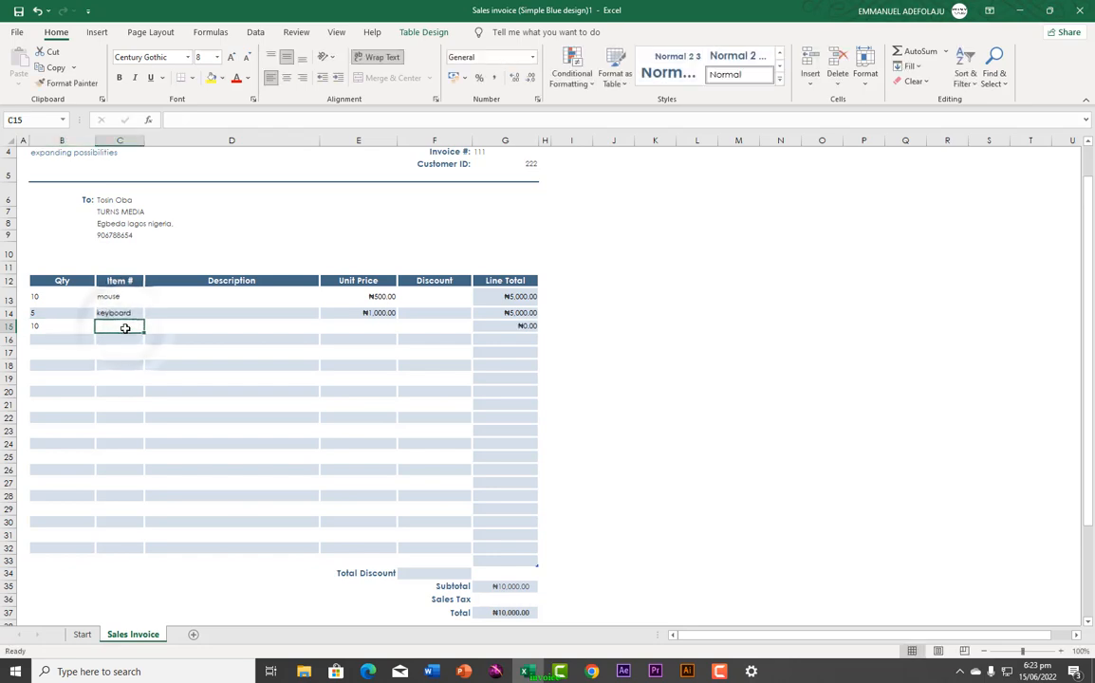
type("charger")
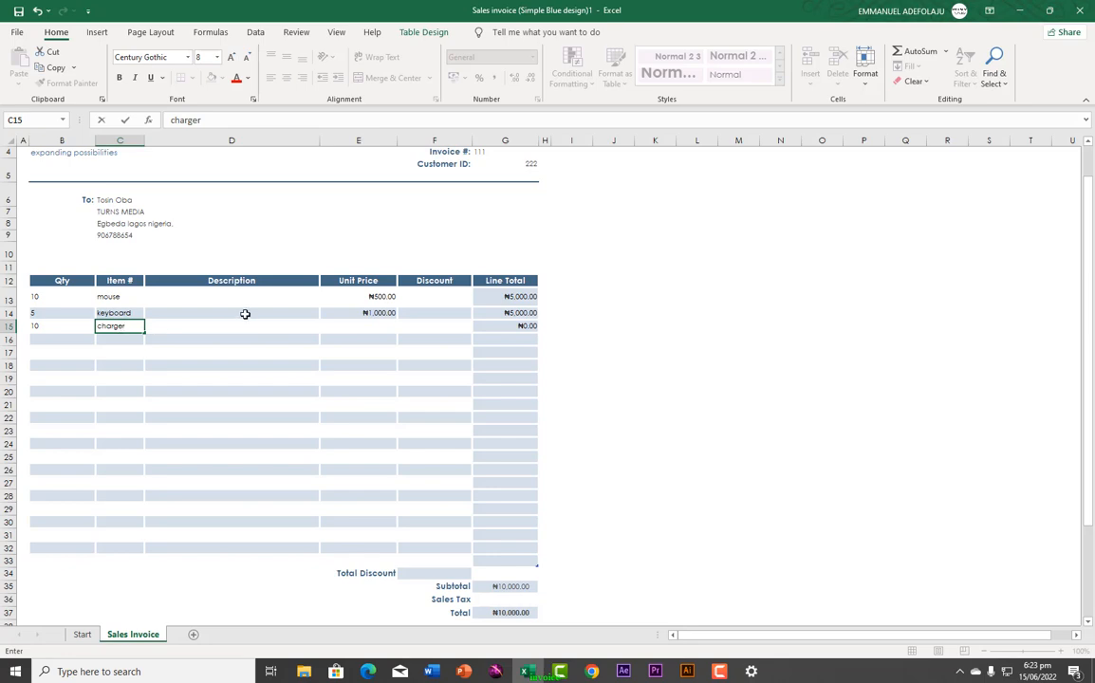
left_click(295, 326)
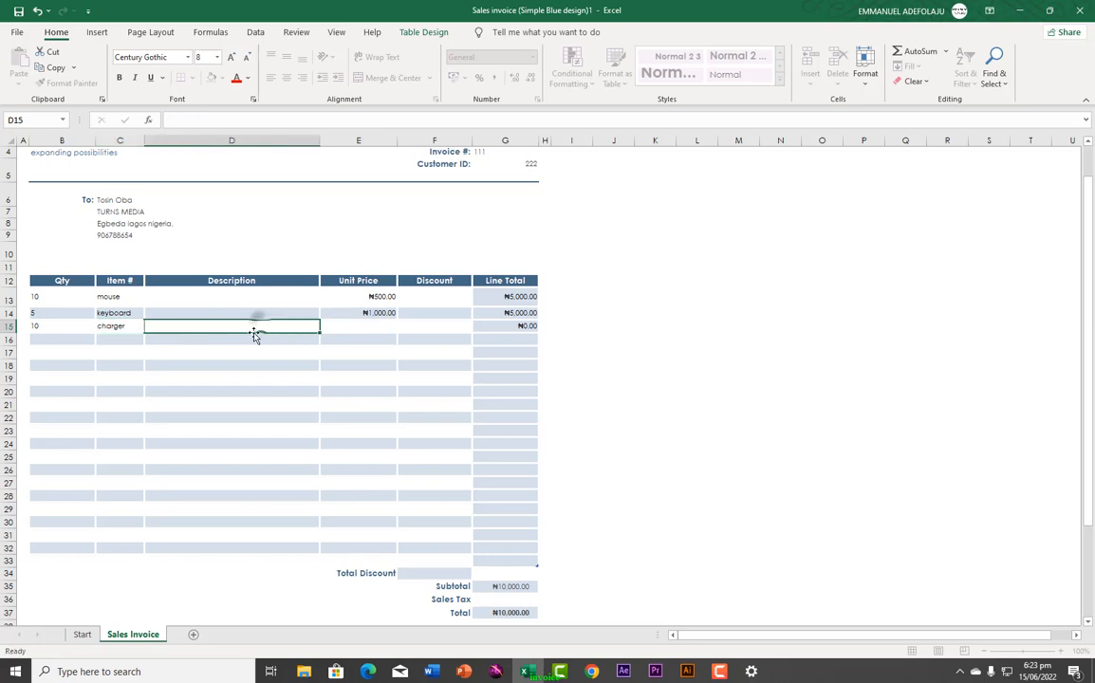
left_click(355, 329)
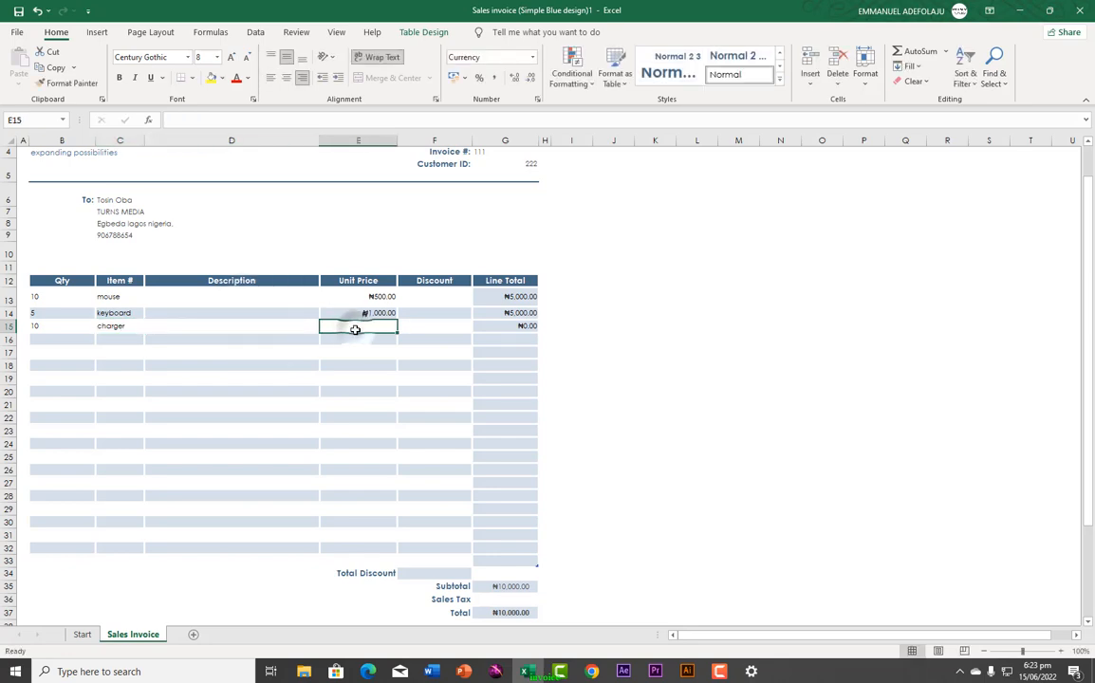
type("2000")
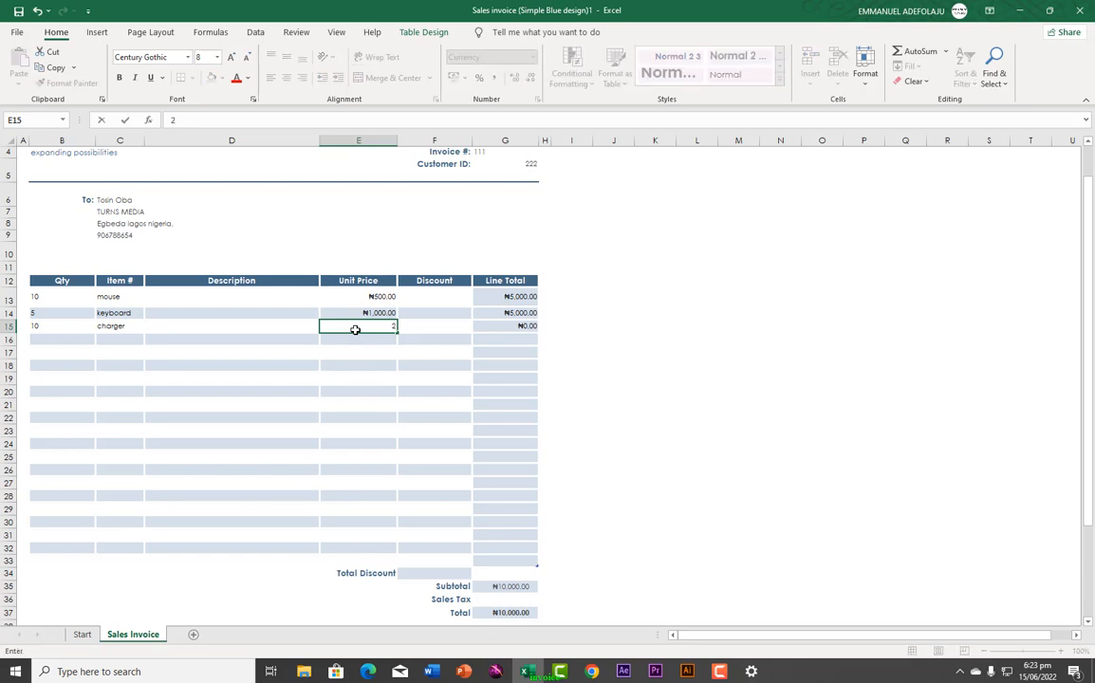
left_click(449, 328)
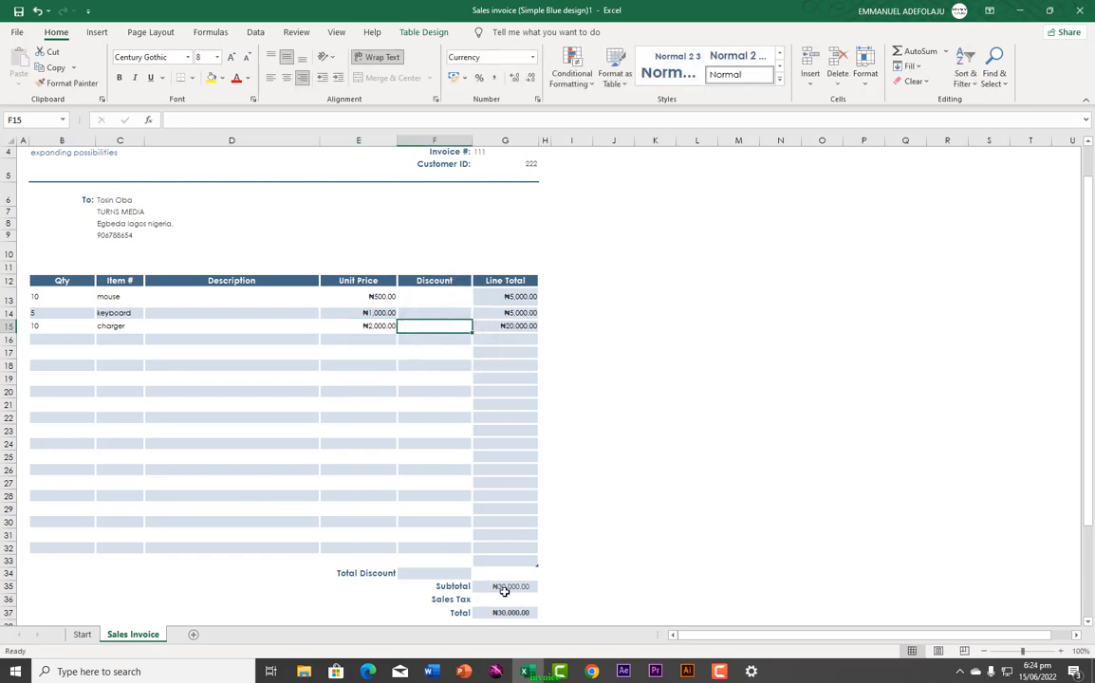
scroll(455, 518, "down", 2)
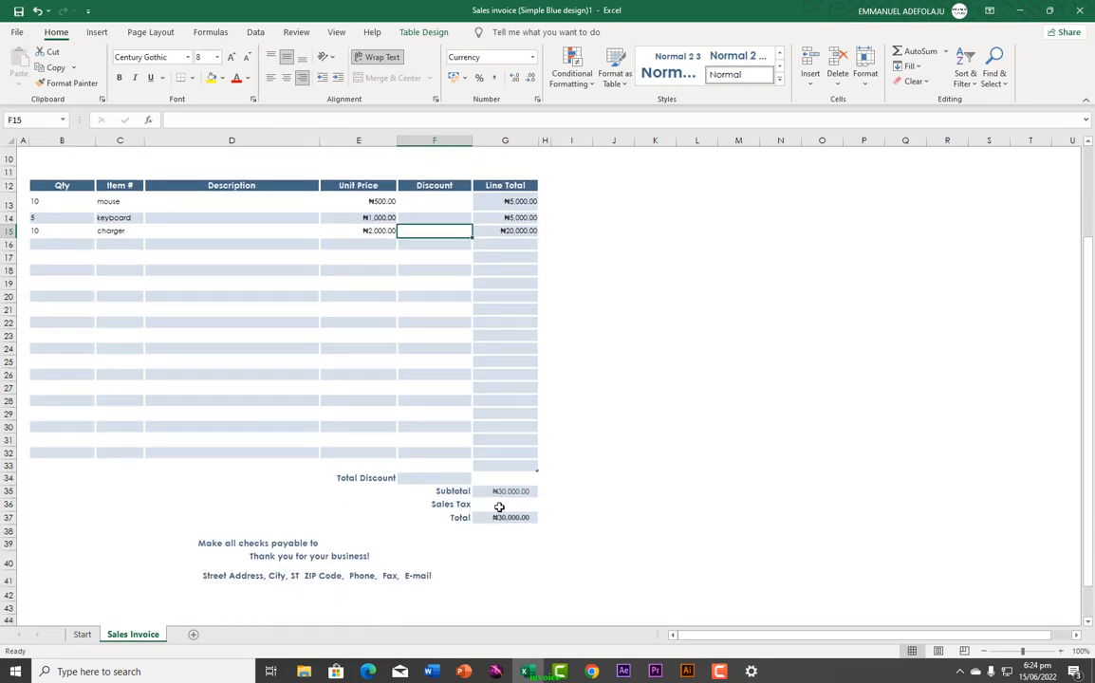
Step: Enter FUTURIST ICT SOLUTIONS as the payee beside 'Make all checks payable to'
left_click(495, 504)
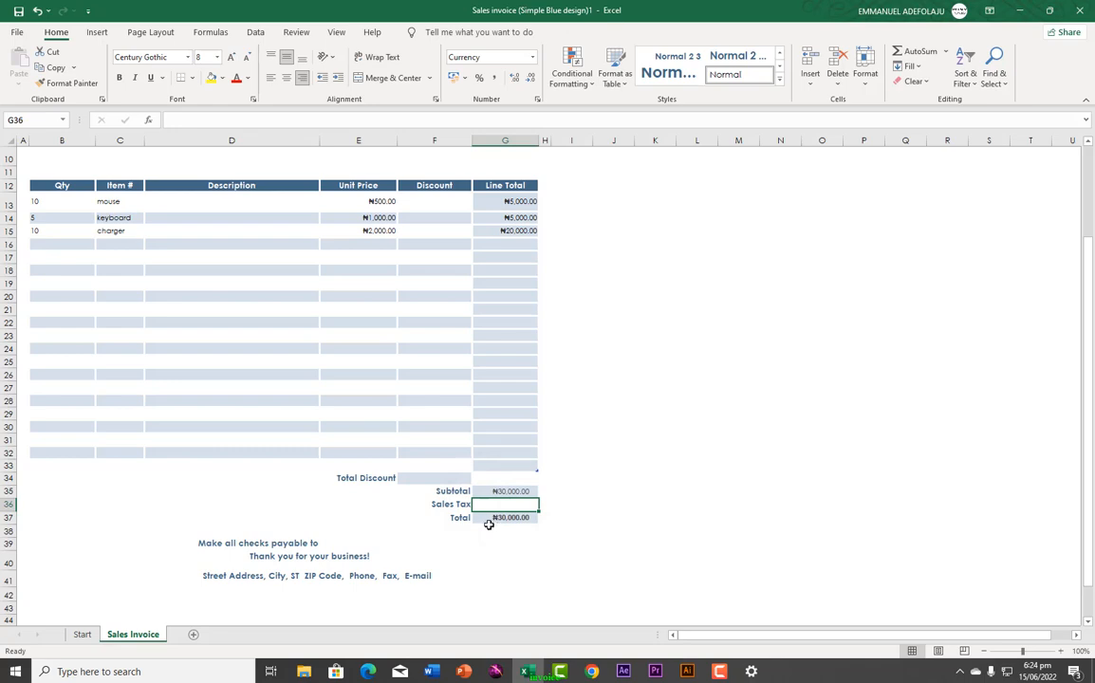
left_click(491, 518)
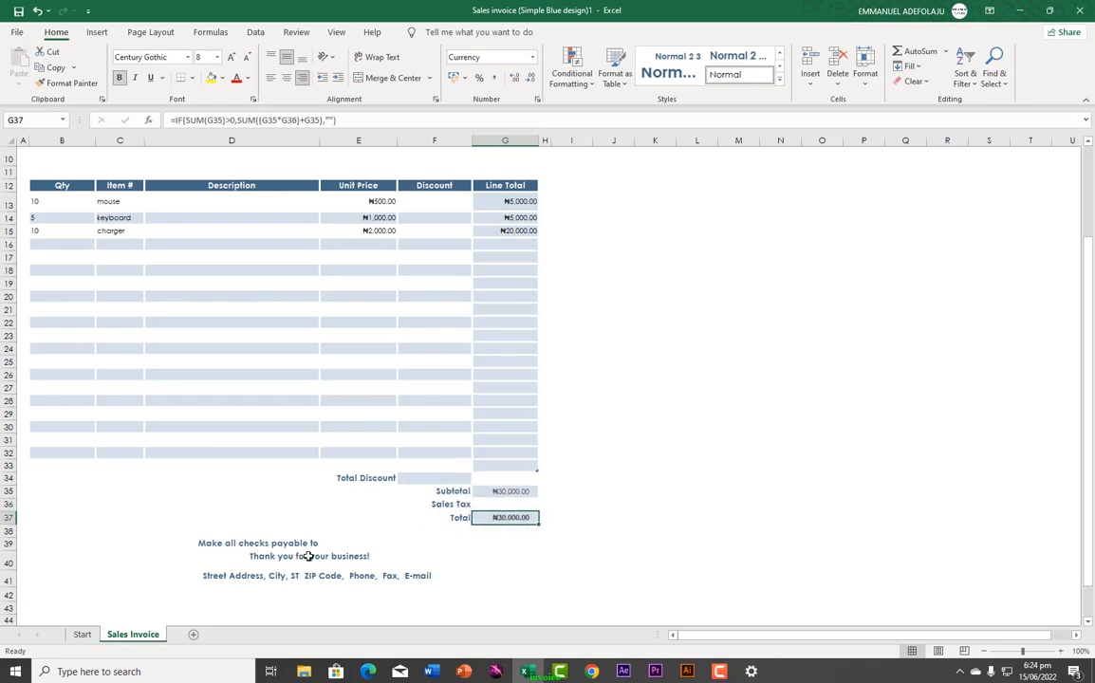
left_click(347, 548)
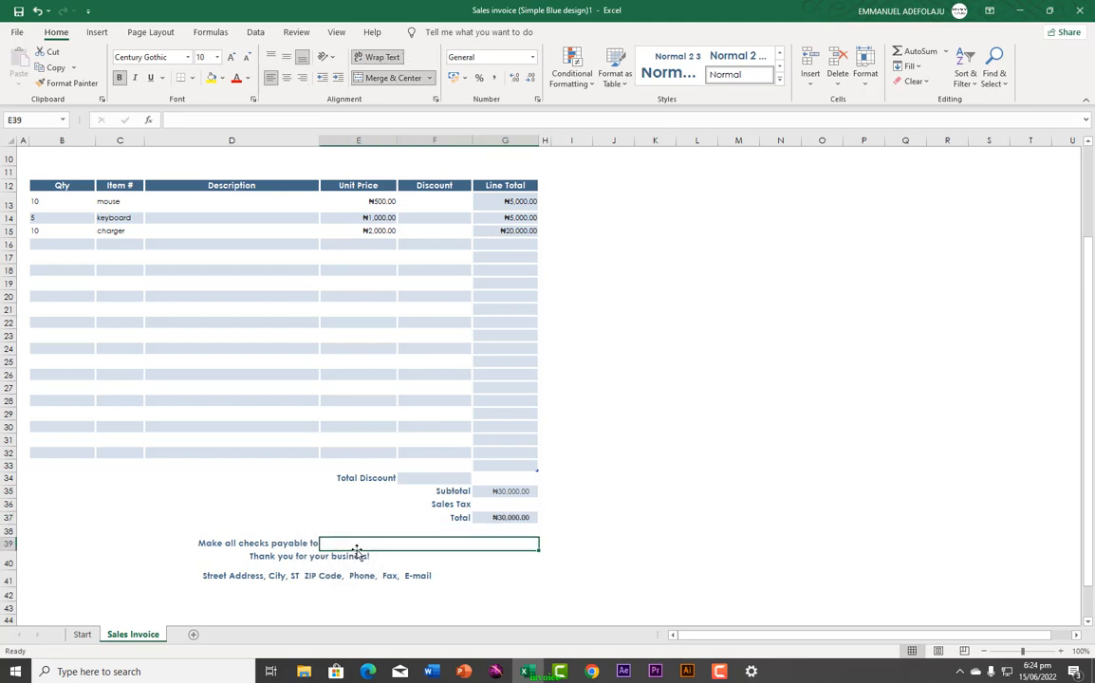
type("FUTURIST ICT SO")
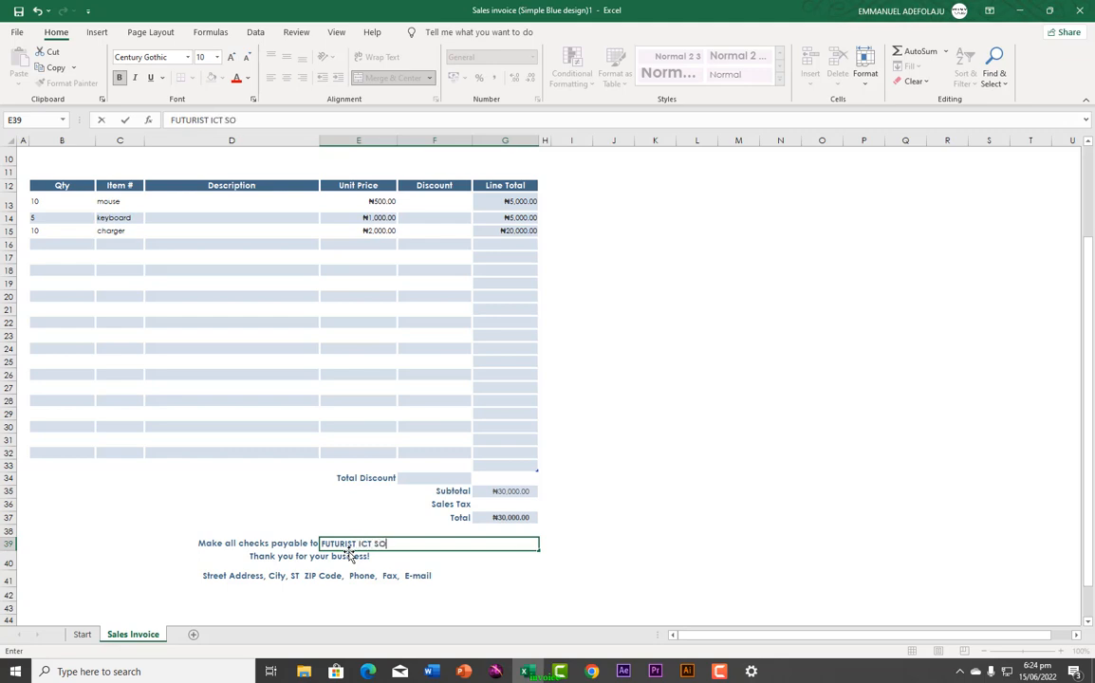
type("IONS")
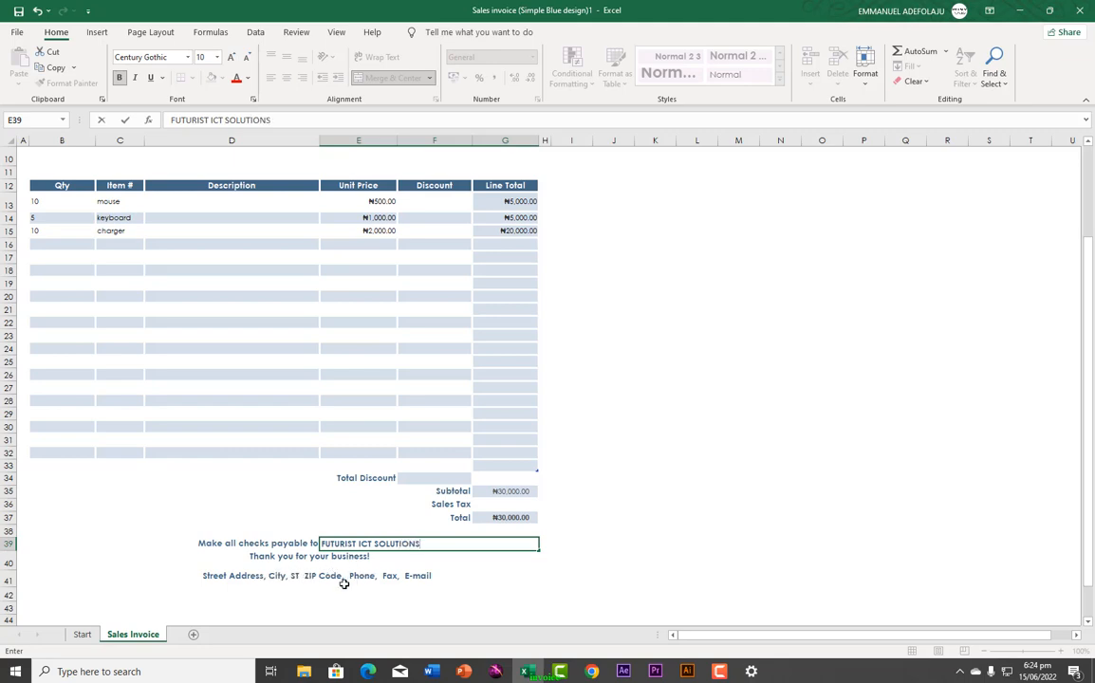
left_click(232, 577)
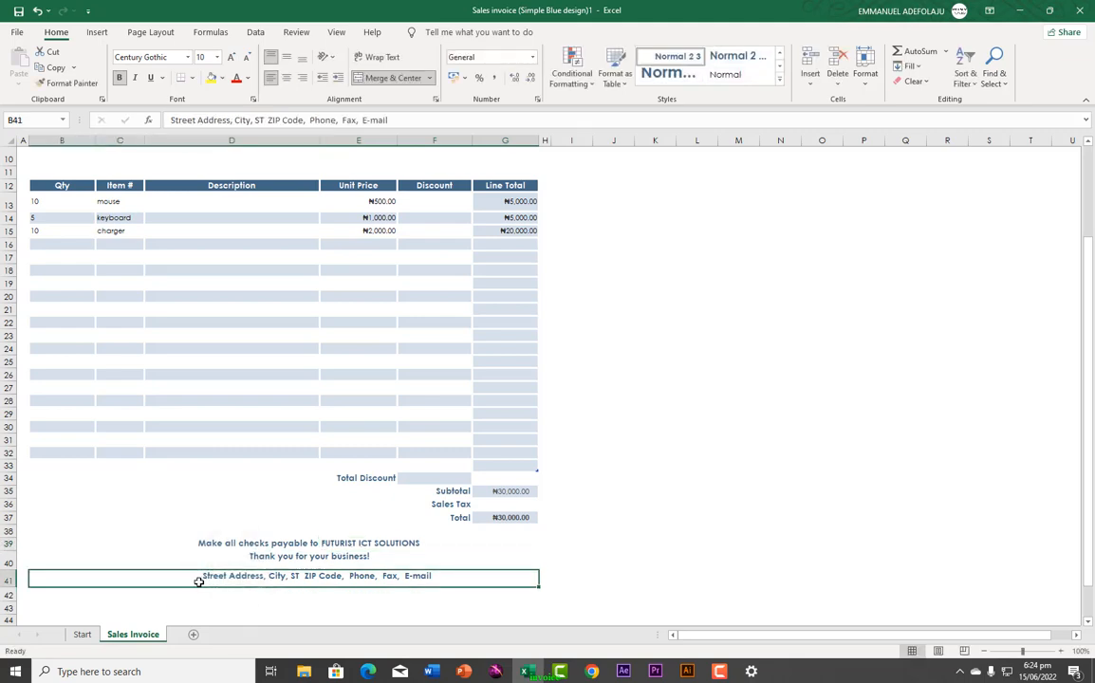
Step: Fill the footer line in B41 with the company's location, website and phone number
type("e")
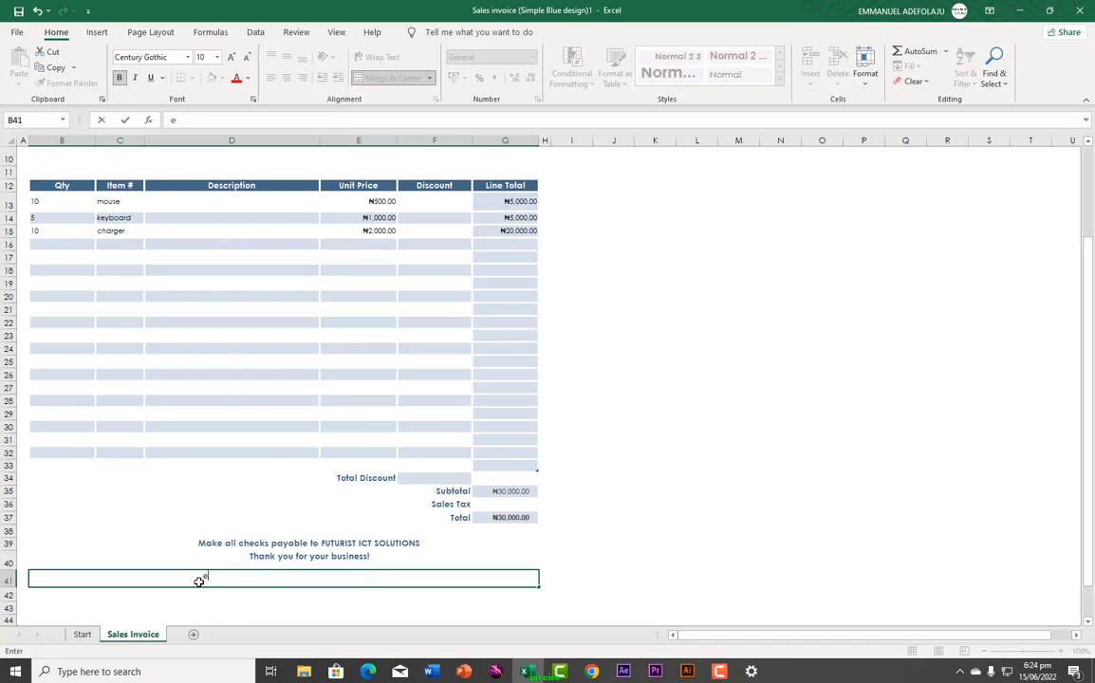
type("GBEDA")
key("BackSpace")
key("BackSpace")
key("BackSpace")
key("BackSpace")
type("Egbeda lagos nigeria,")
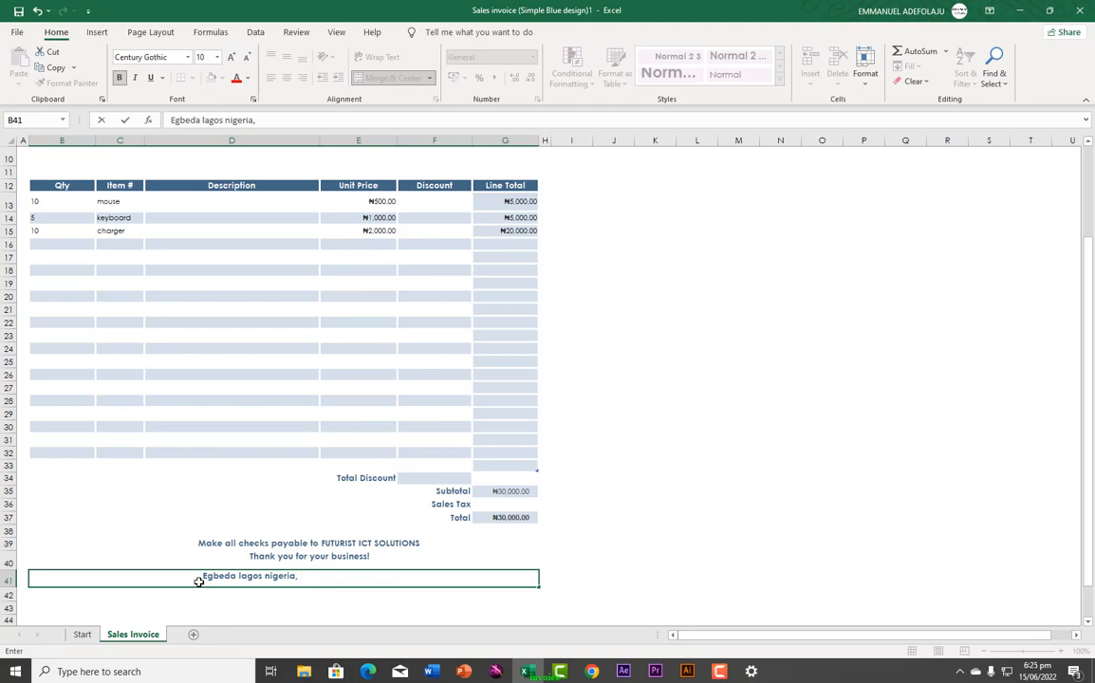
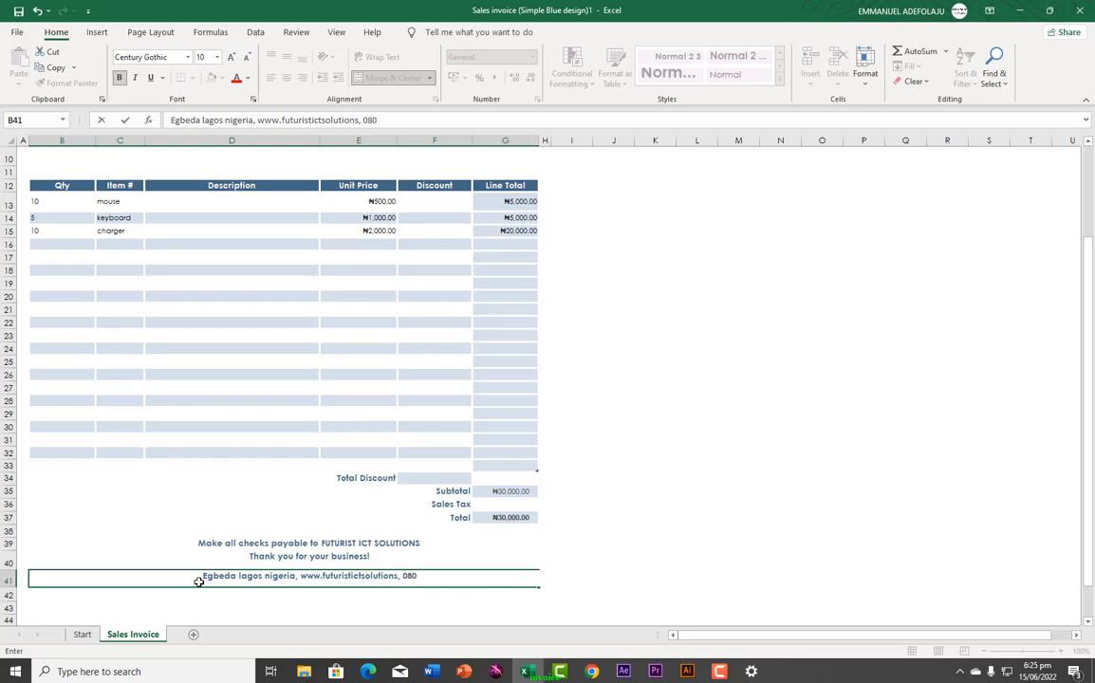
left_click(138, 518)
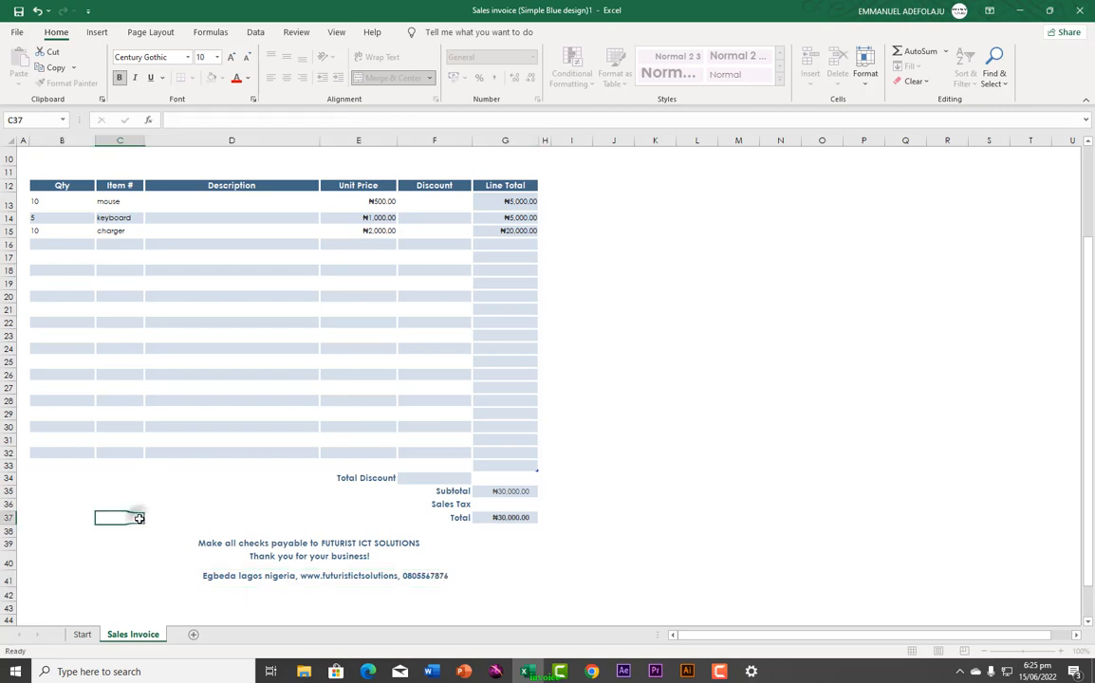
left_click(55, 522)
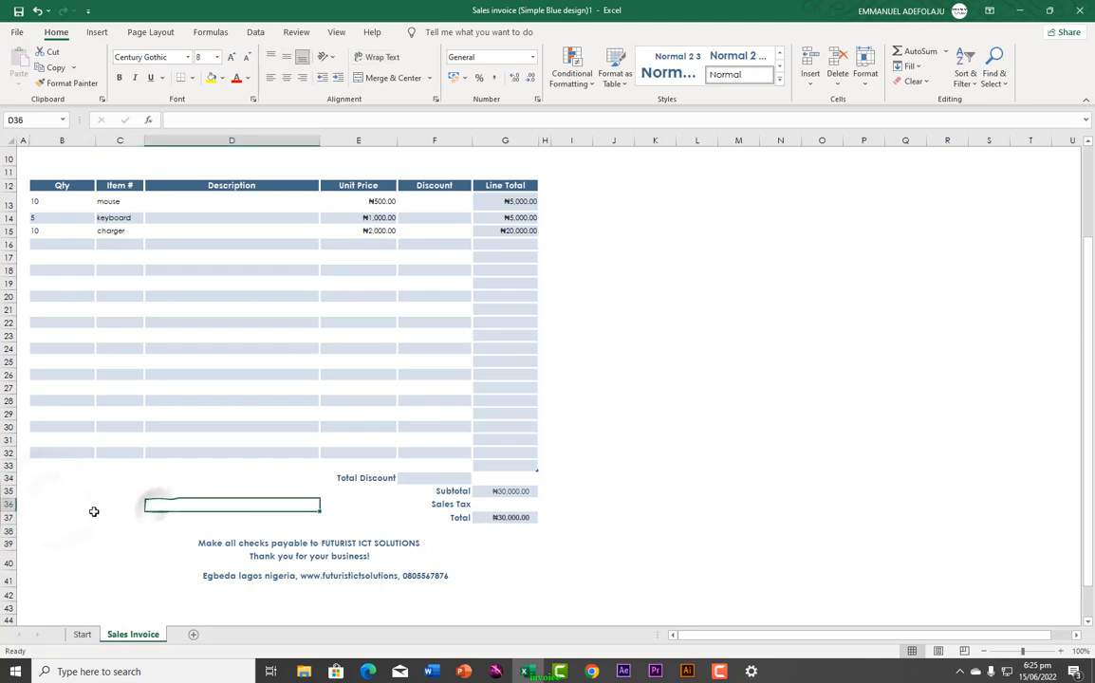
scroll(162, 531, "down", 4)
scroll(163, 531, "up", 9)
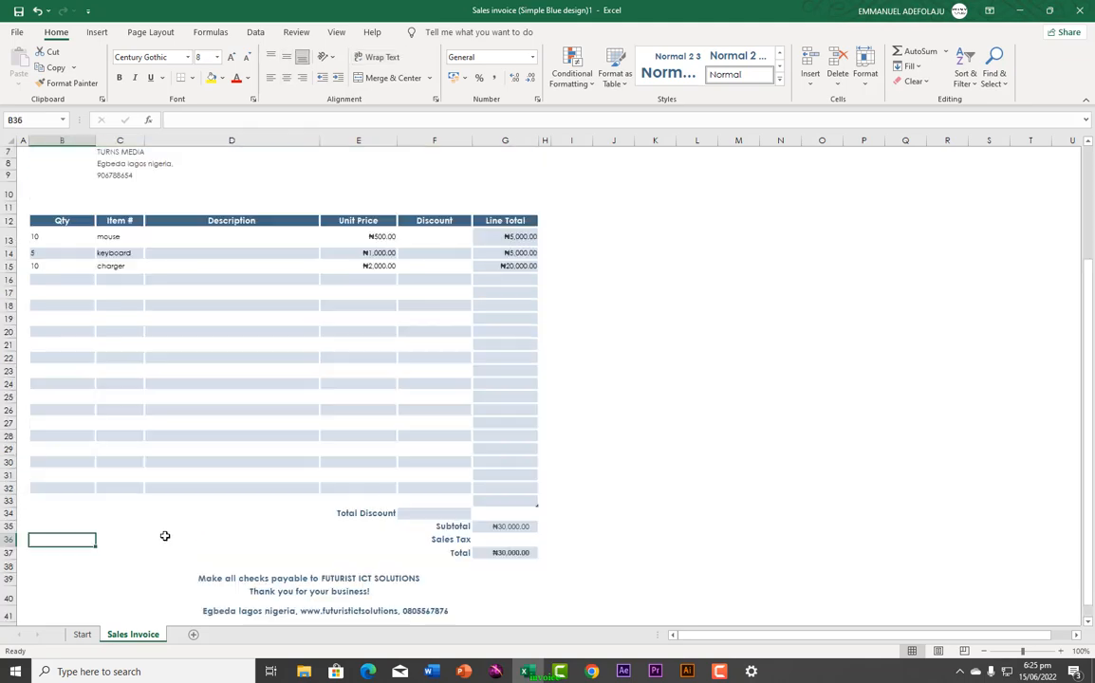
scroll(179, 503, "down", 5)
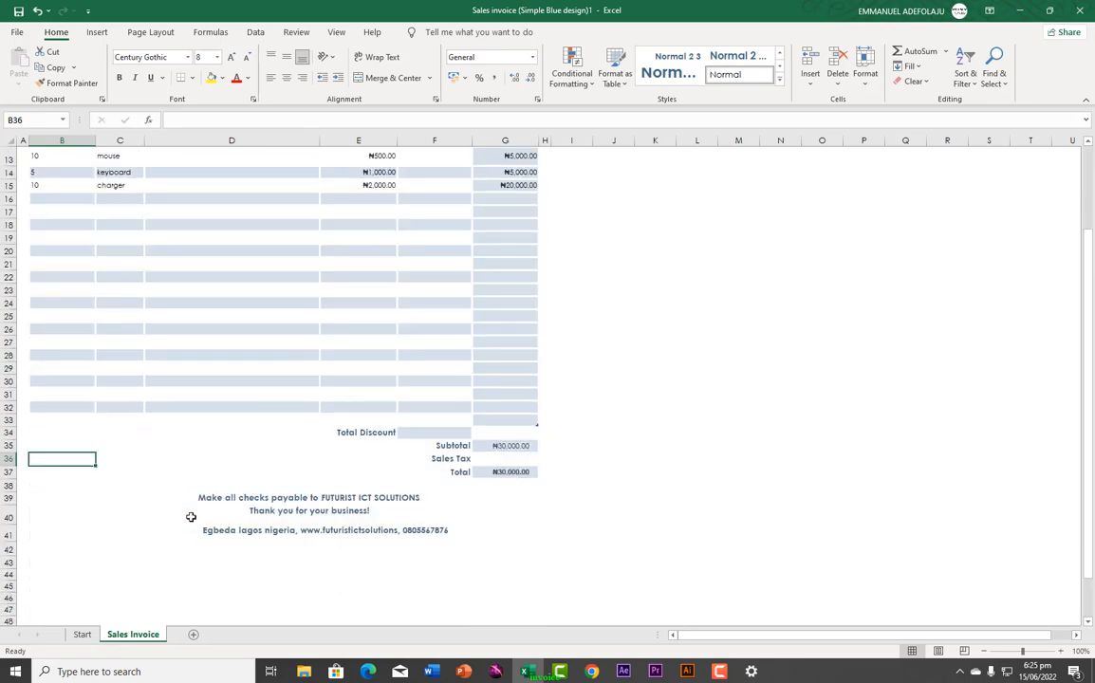
scroll(190, 517, "up", 4)
scroll(190, 517, "up", 3)
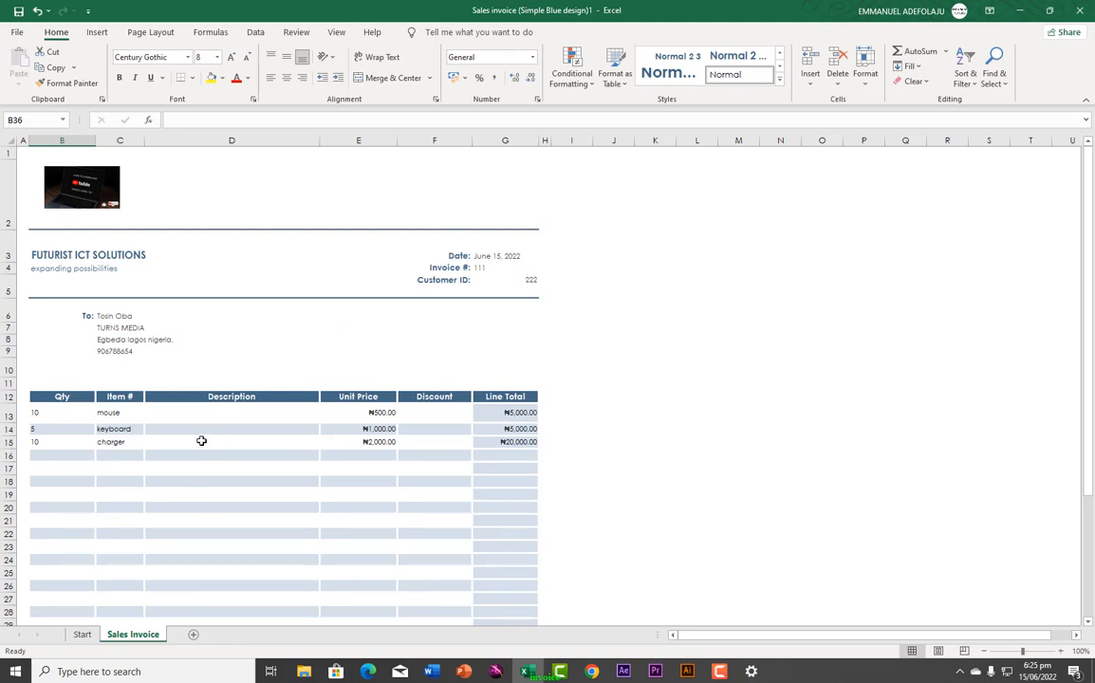
scroll(201, 440, "down", 3)
scroll(201, 440, "up", 3)
left_click(403, 214)
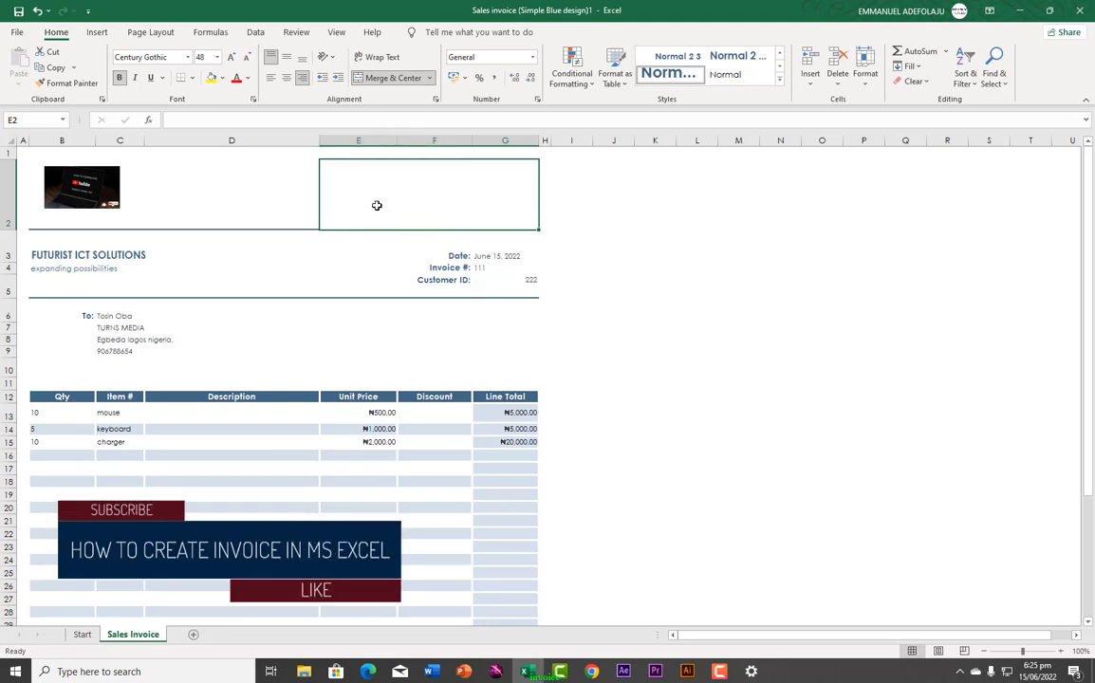
Step: Type the title 'INVOICE' in merged cell E2, removing the '#:' that AutoComplete added
type("I")
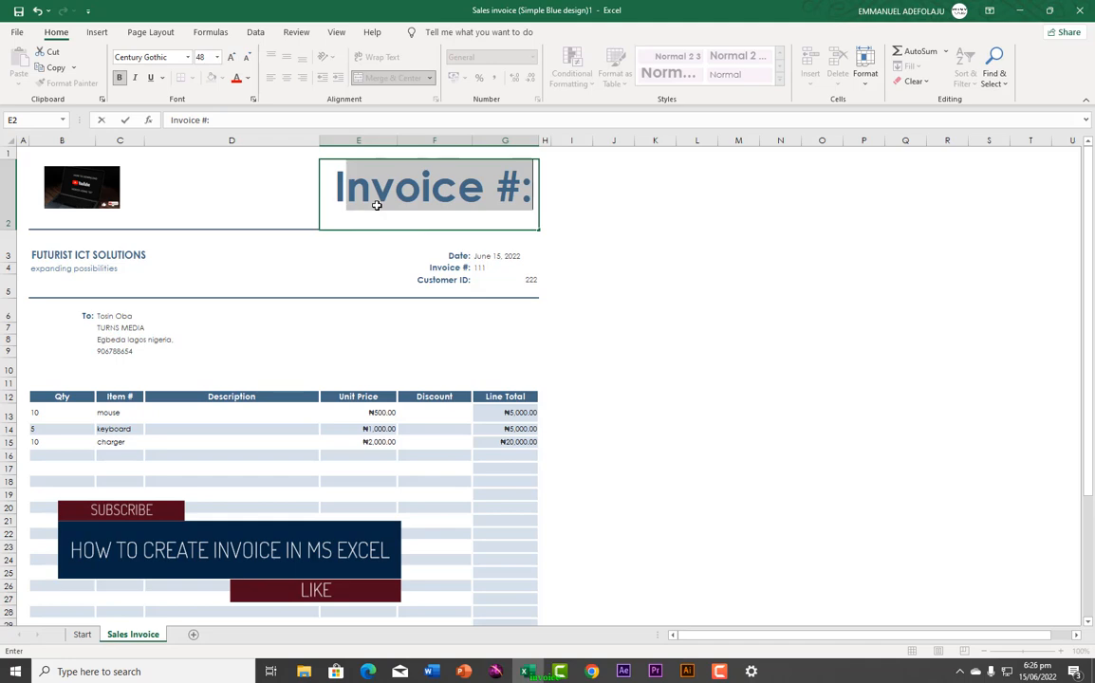
key("BackSpace")
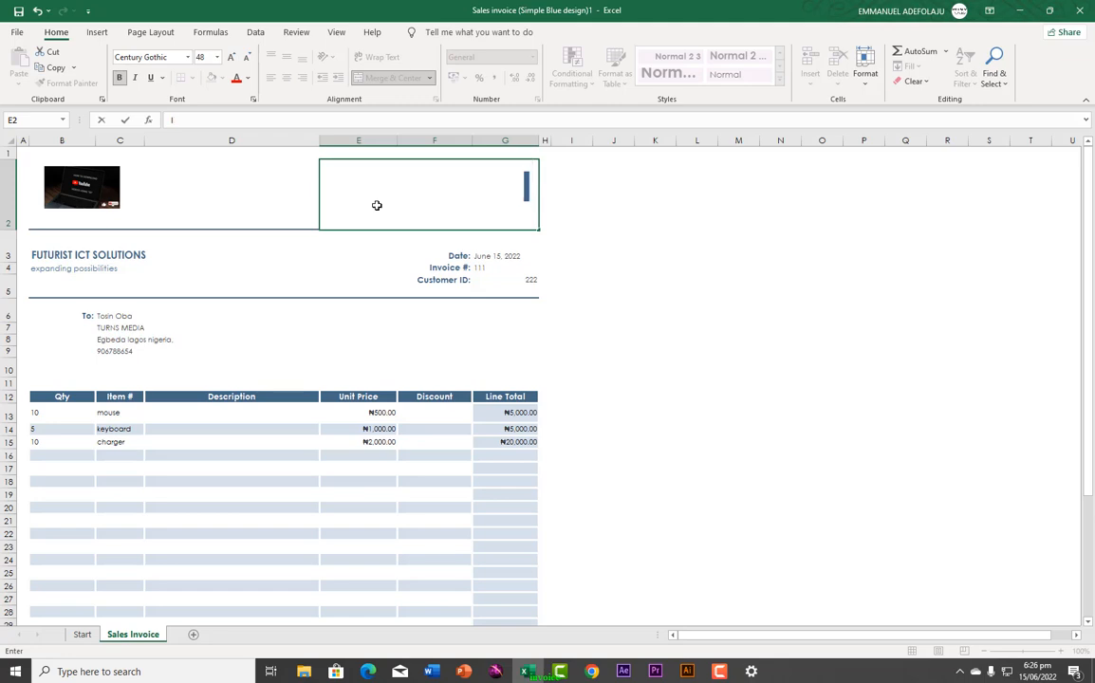
type("N")
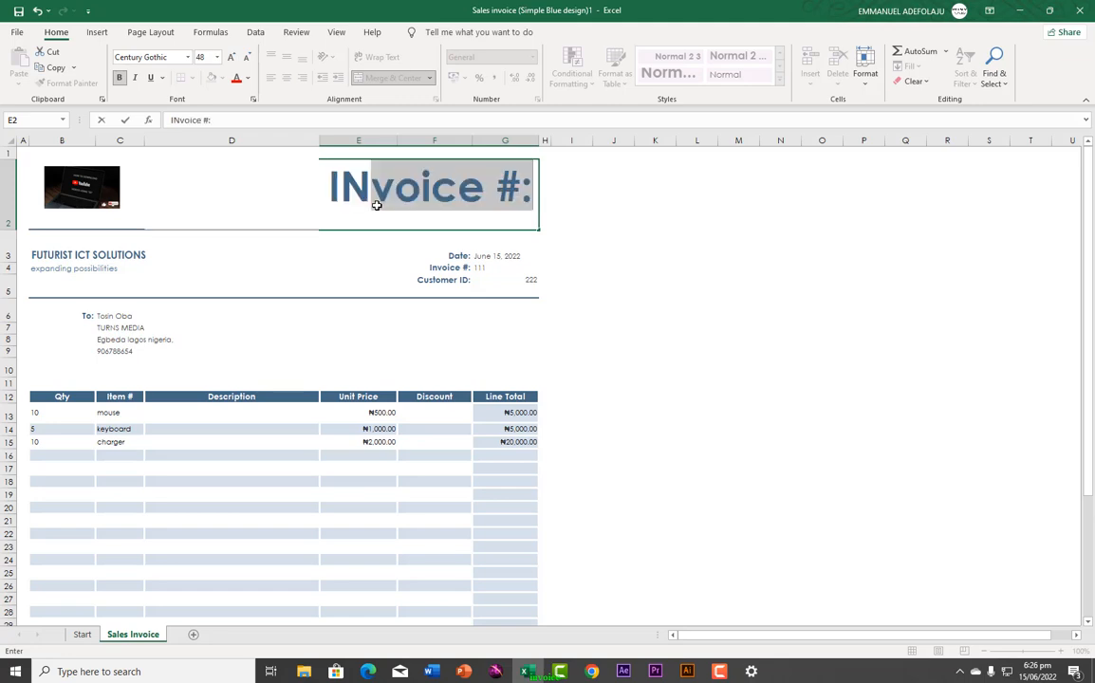
type("VOI")
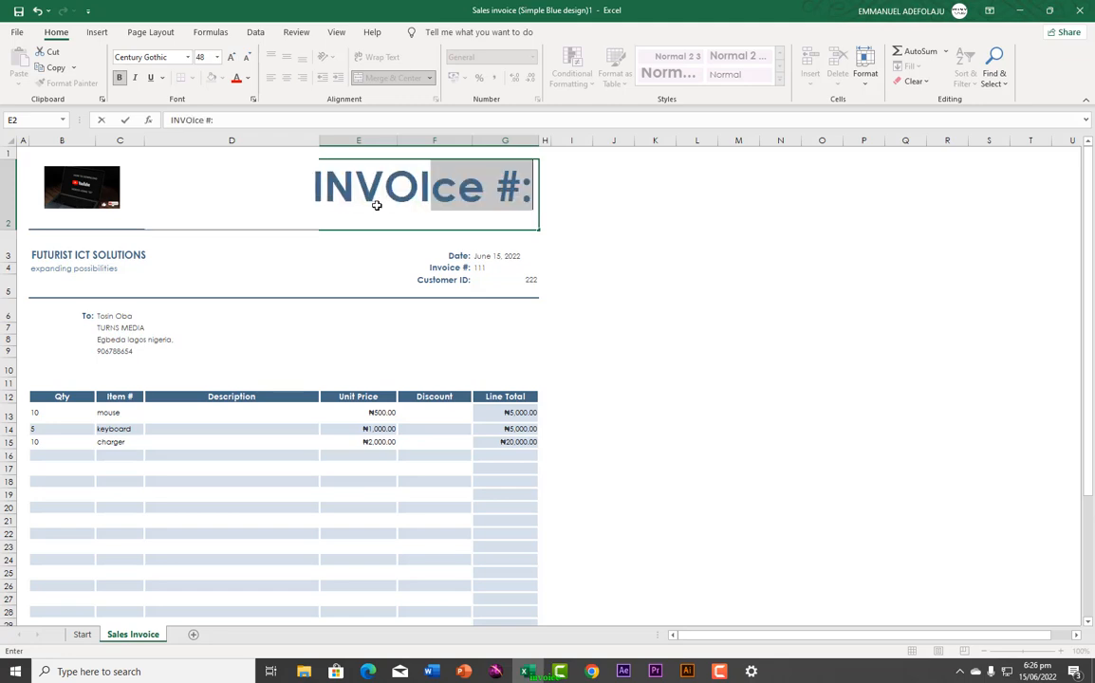
type("CE")
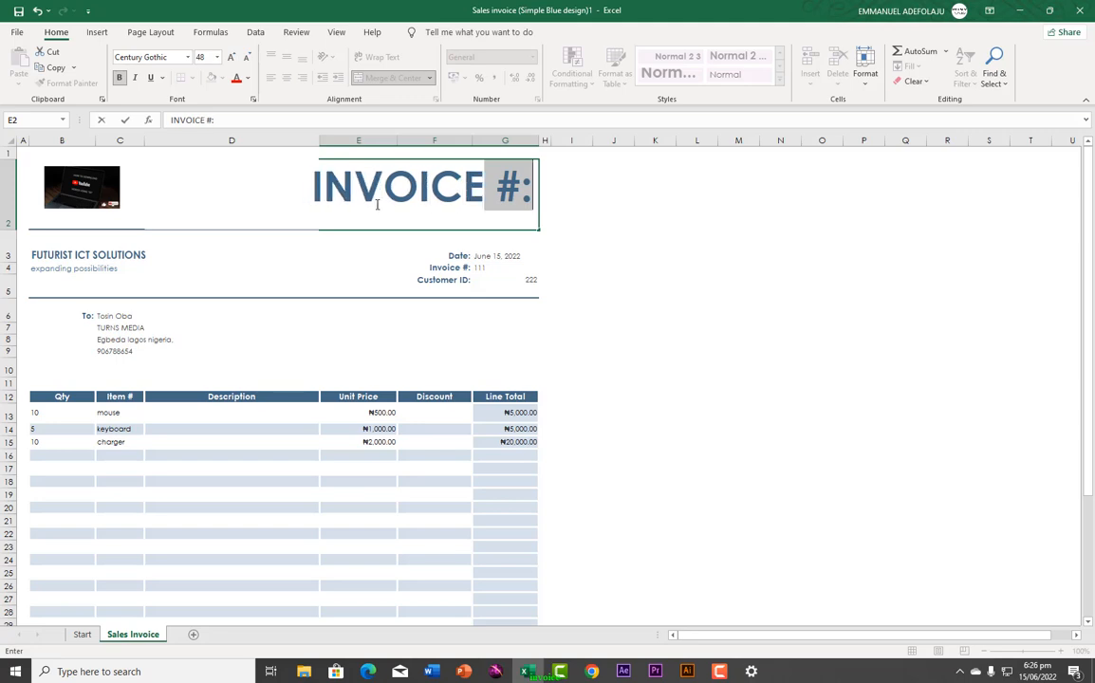
left_click(613, 210)
left_click(528, 185)
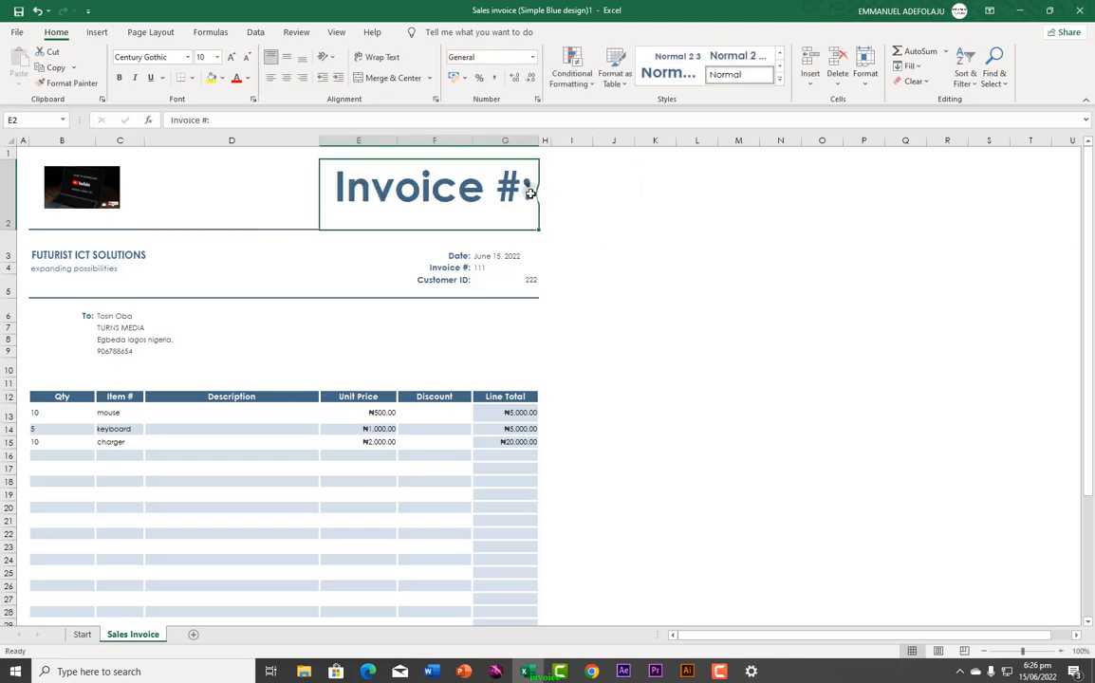
left_click(228, 123)
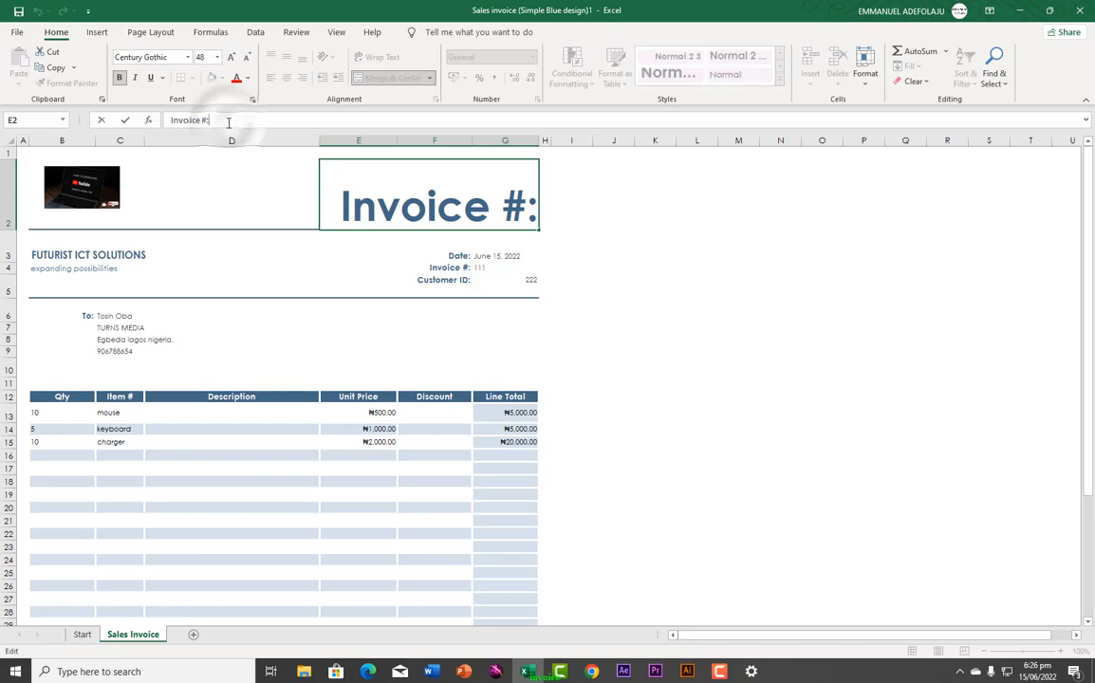
key("BackSpace")
key("BackSpace")
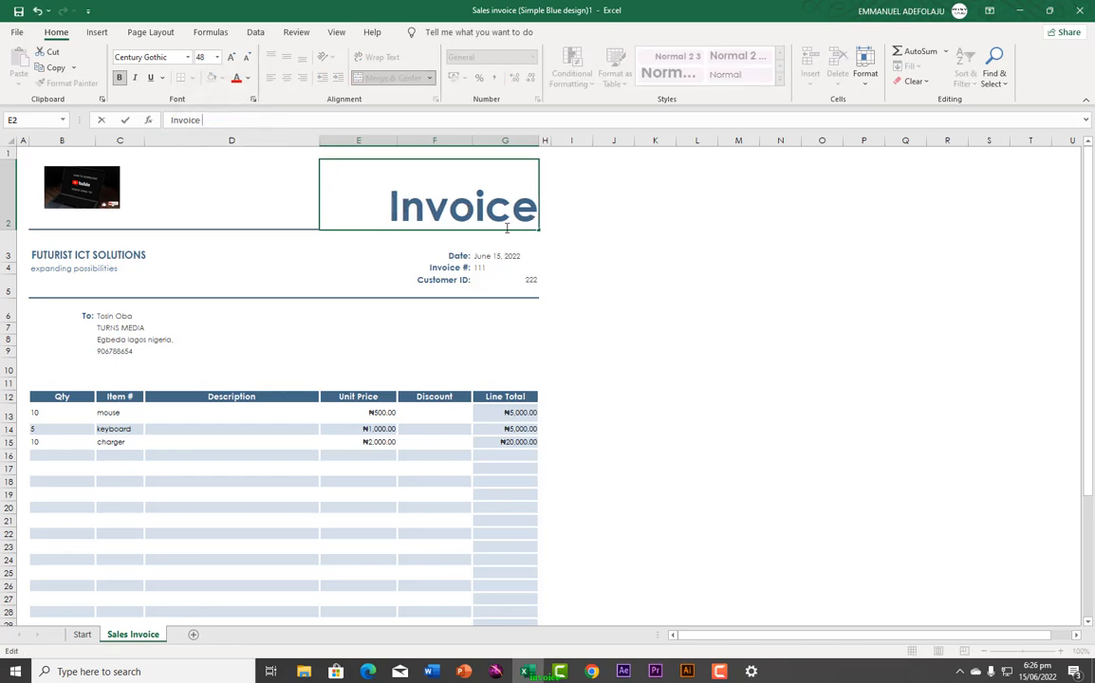
left_click(637, 239)
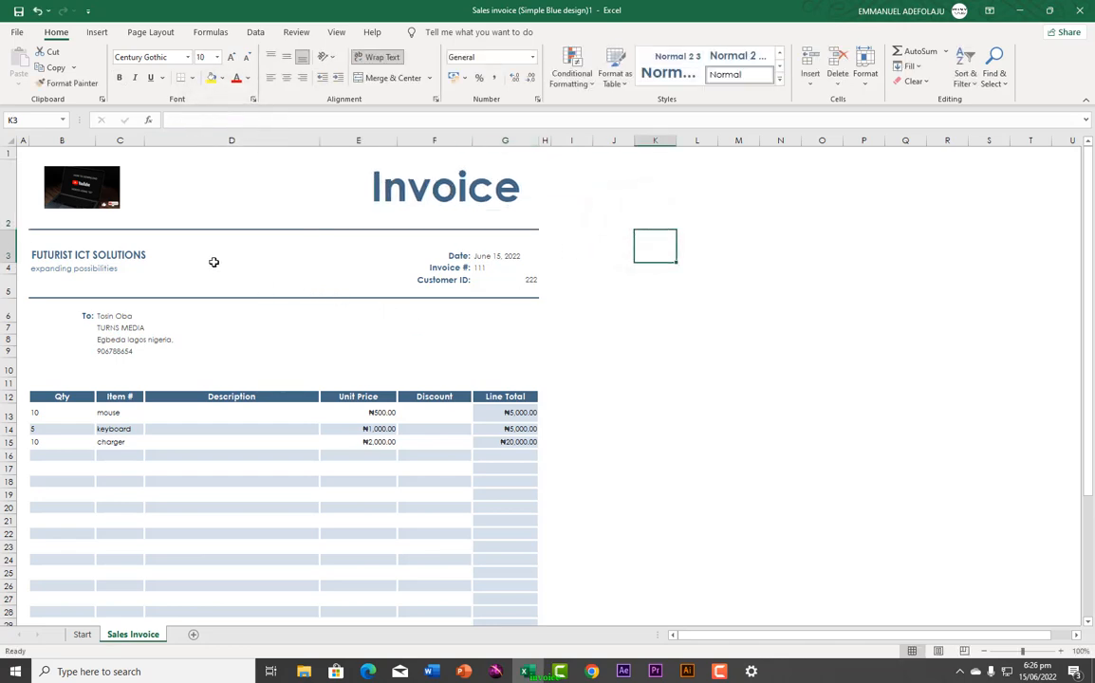
scroll(190, 399, "down", 6)
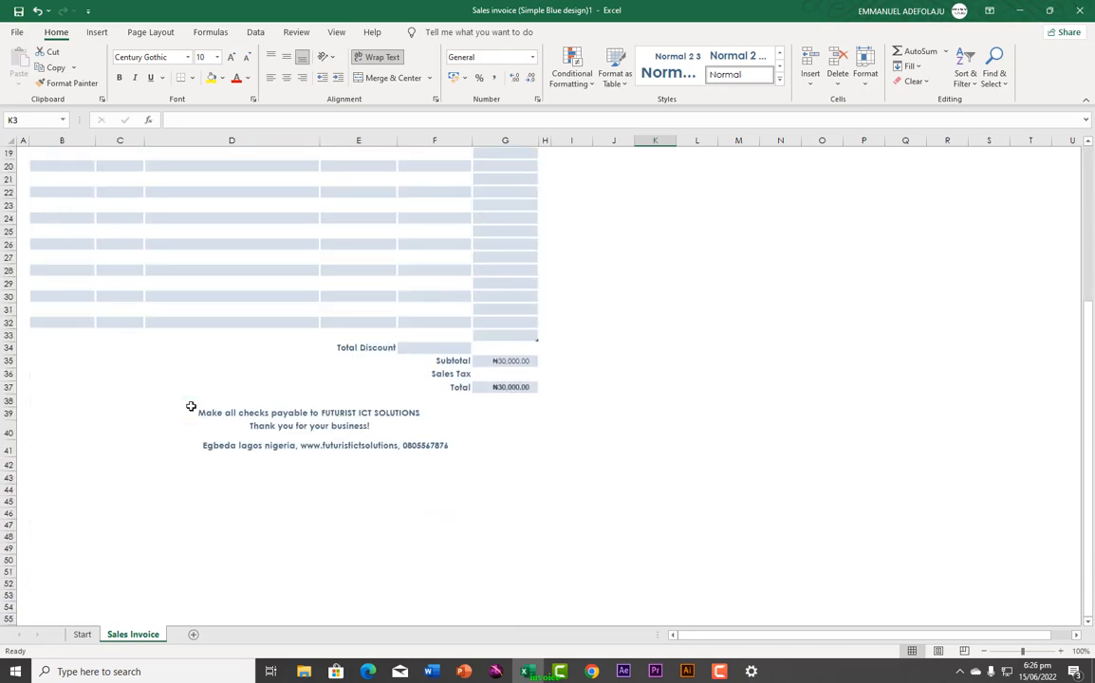
scroll(191, 406, "up", 6)
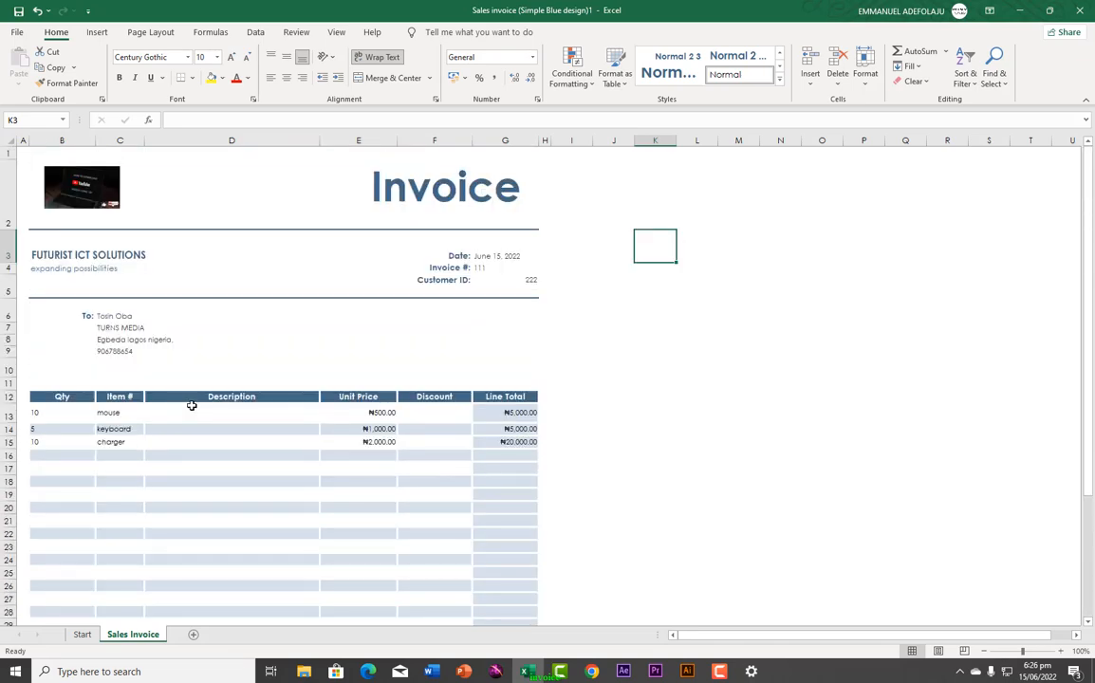
scroll(192, 406, "down", 3)
scroll(191, 406, "up", 3)
left_click(17, 31)
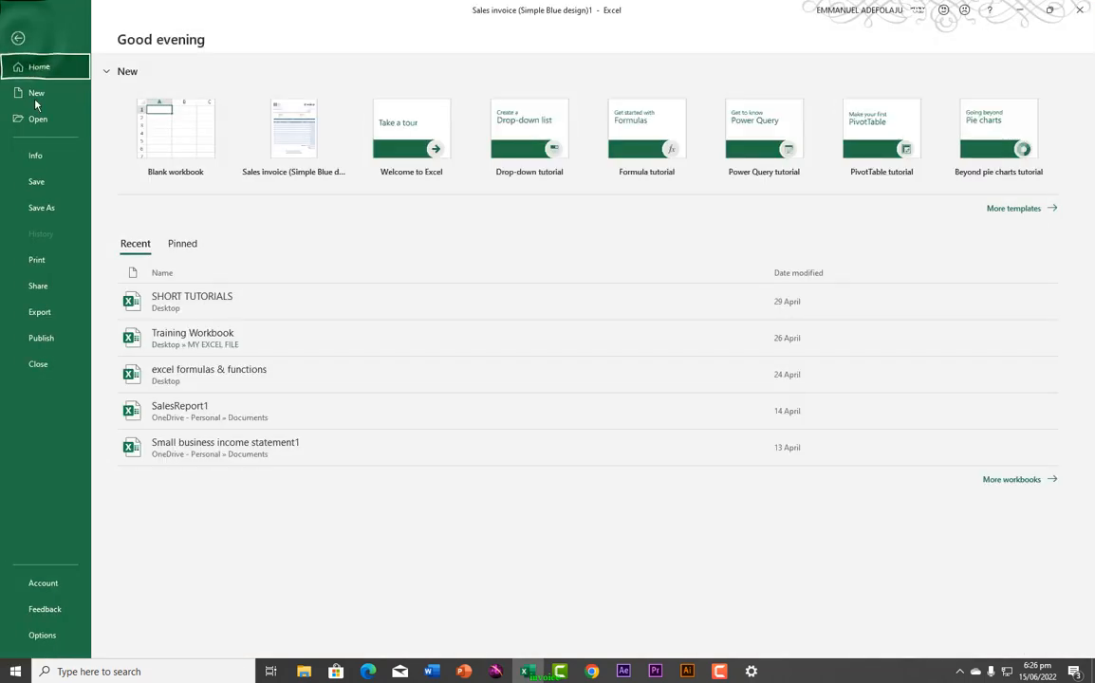
left_click(38, 268)
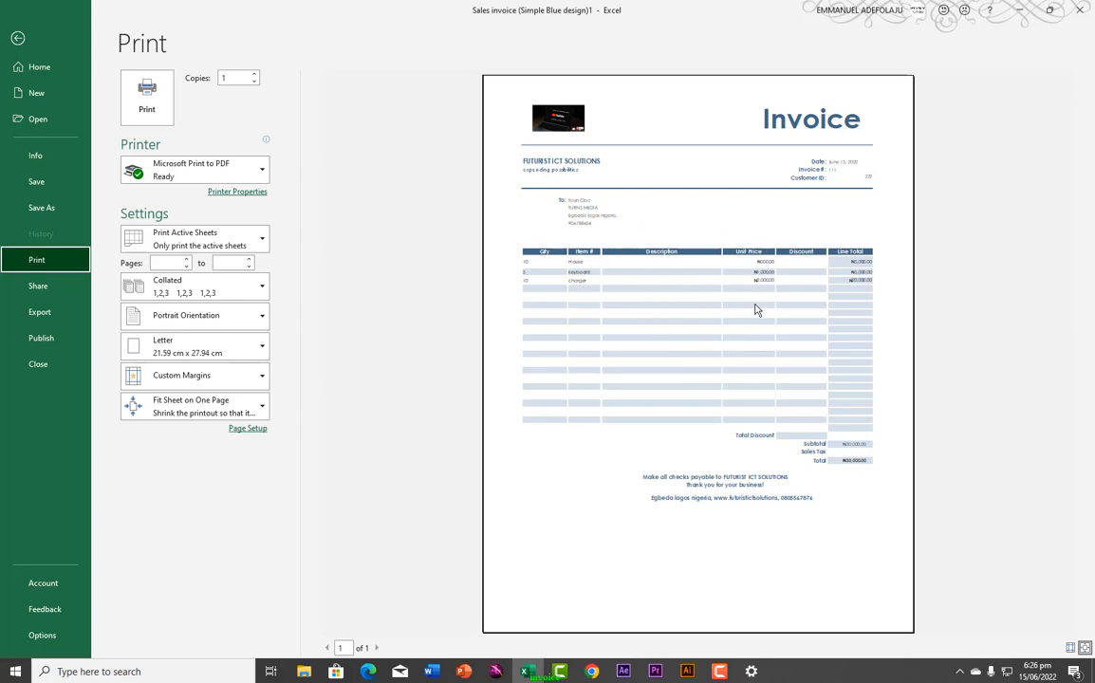
left_click(24, 40)
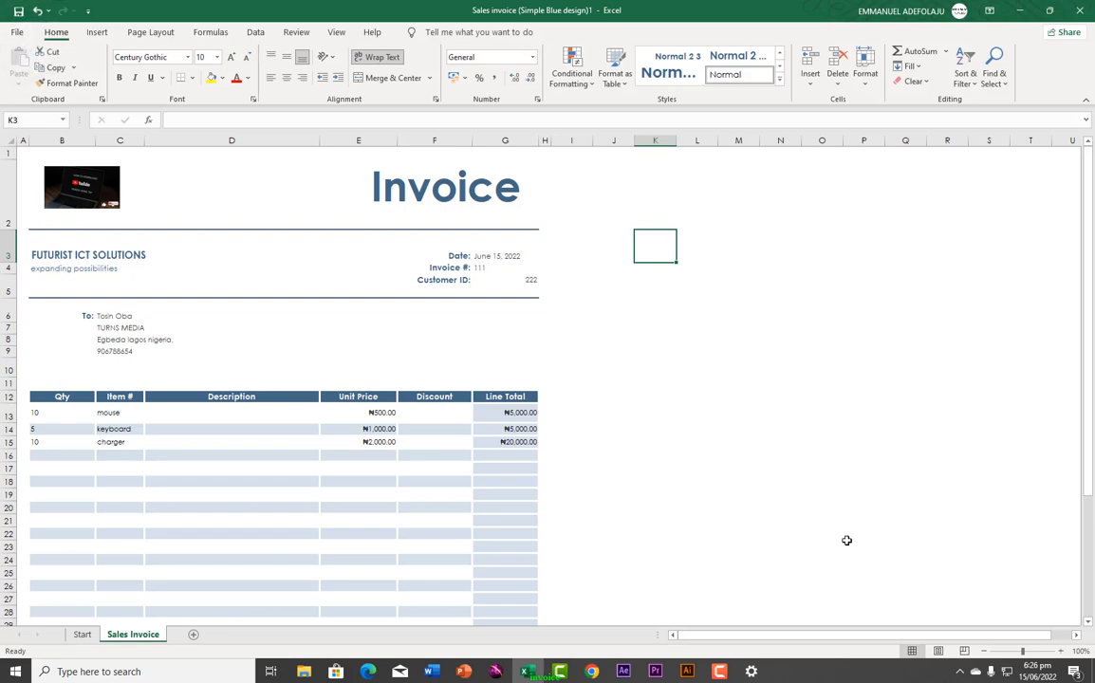
Step: In Page Break Preview, drag the right page border left so printing ends after Unit Price
left_click(965, 651)
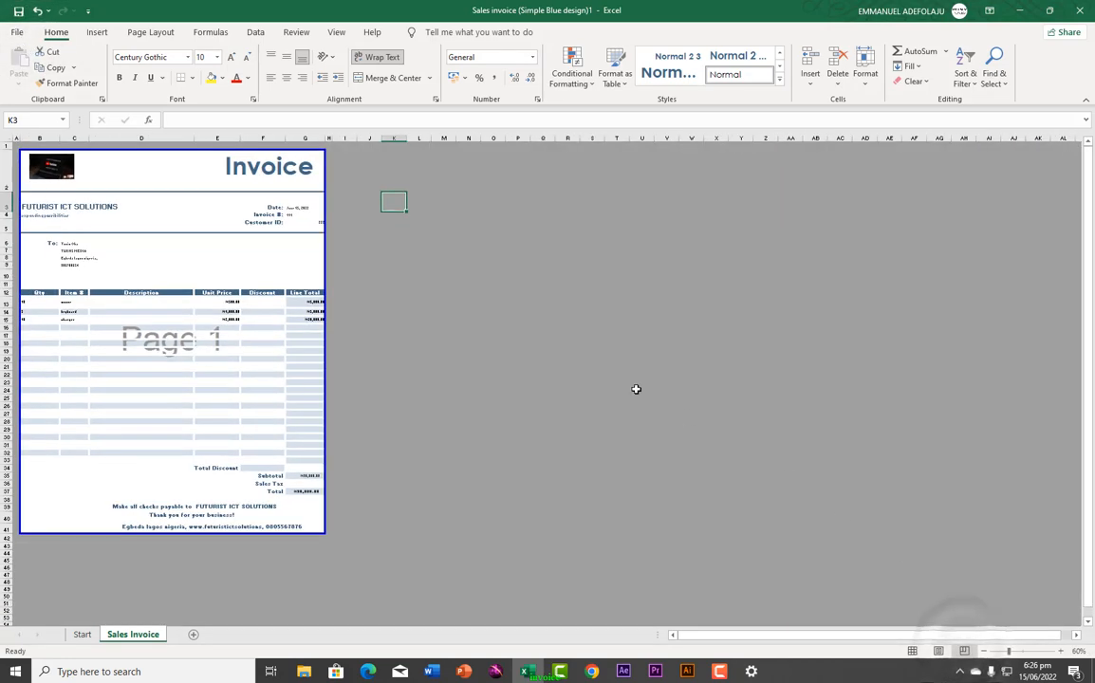
left_click_drag(322, 245, 254, 252)
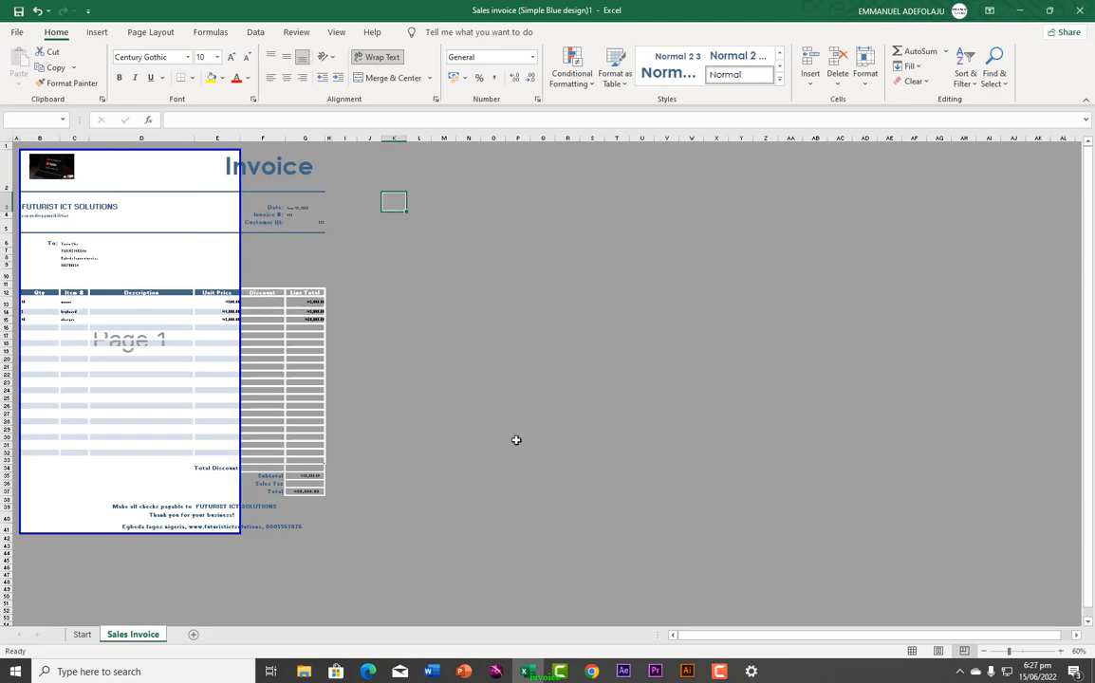
left_click(912, 651)
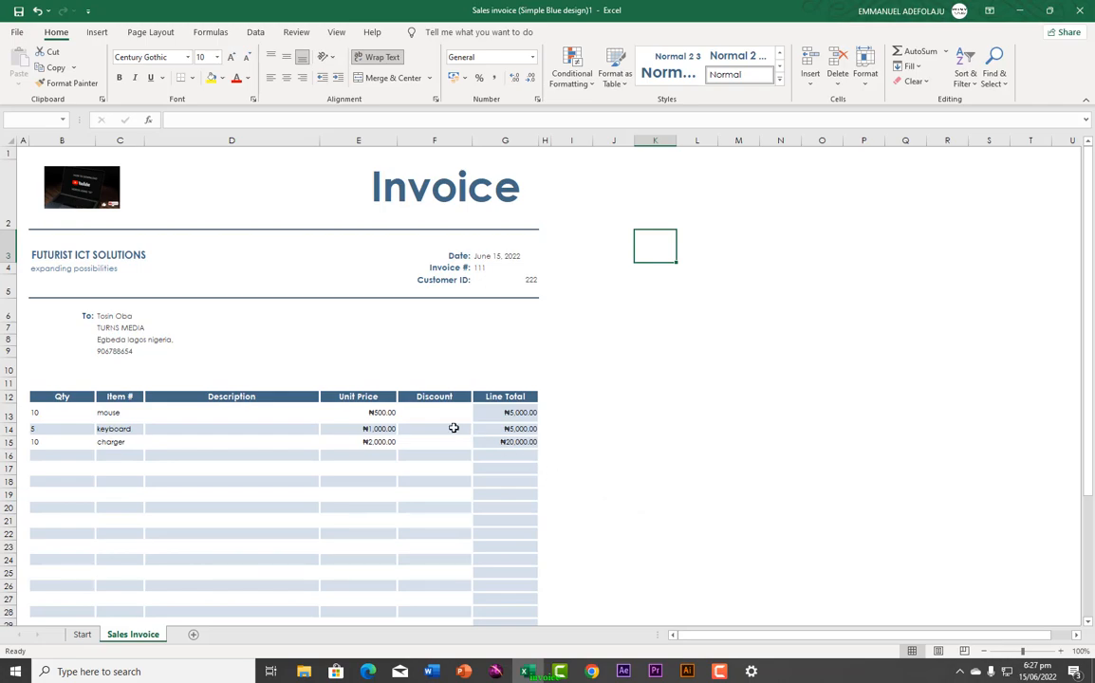
left_click(17, 36)
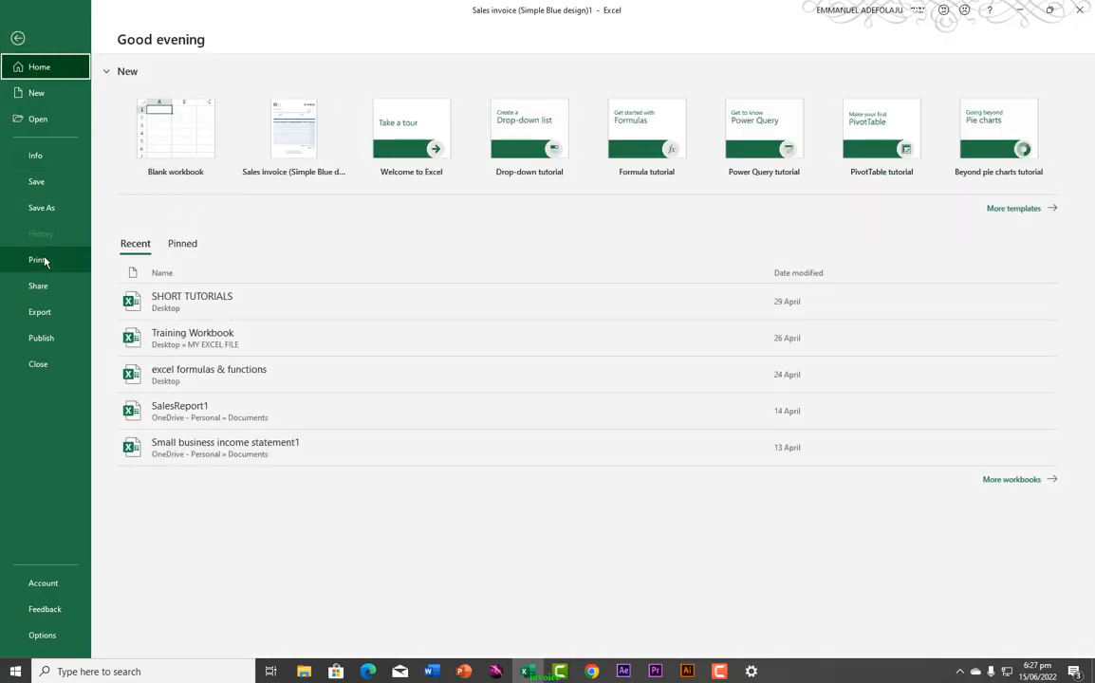
Step: Check the print preview of the narrowed invoice page, then go back to the worksheet
left_click(72, 258)
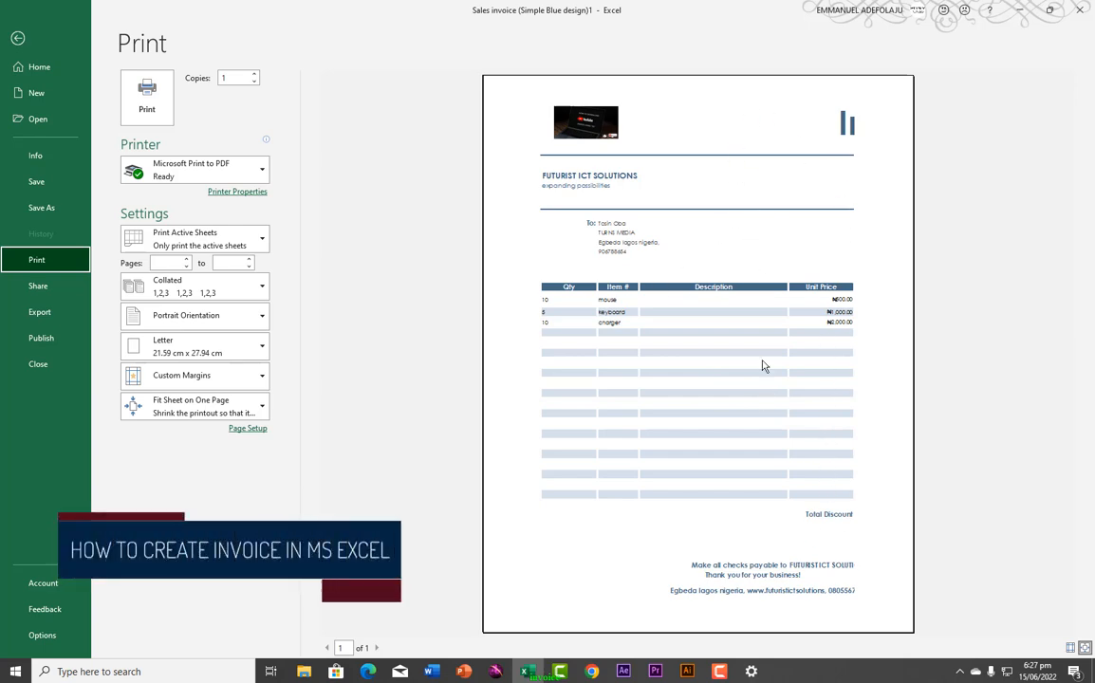
left_click(17, 38)
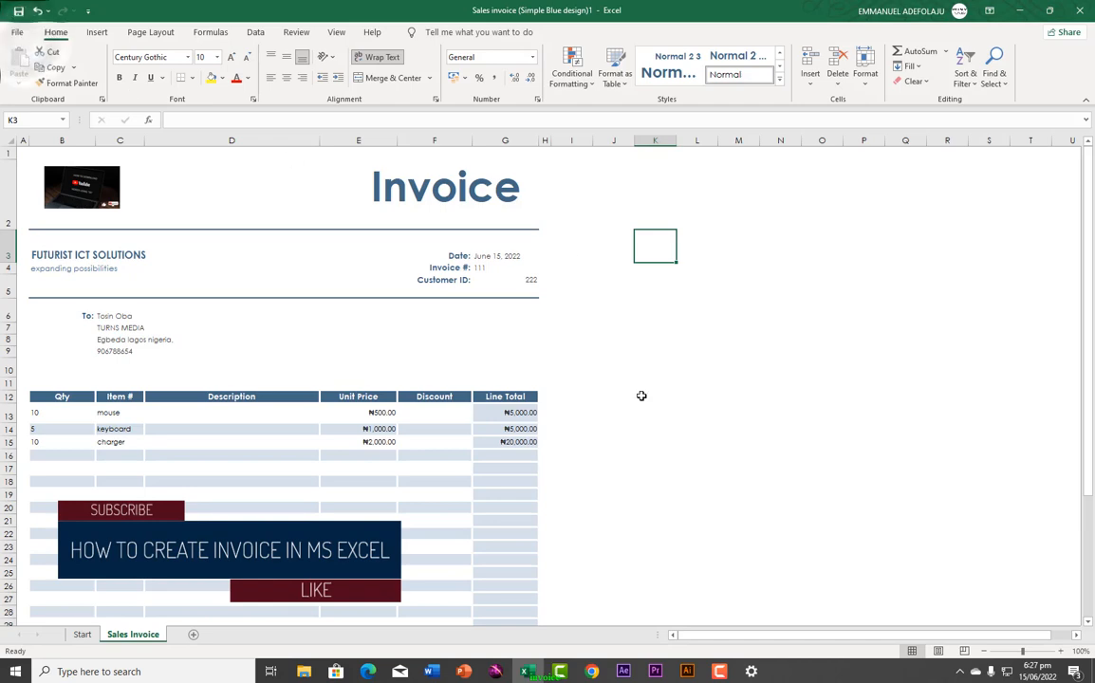
Step: In Page Break Preview, extend the right page border to column H to include Discount and Line Total, then return to Normal view
left_click(964, 651)
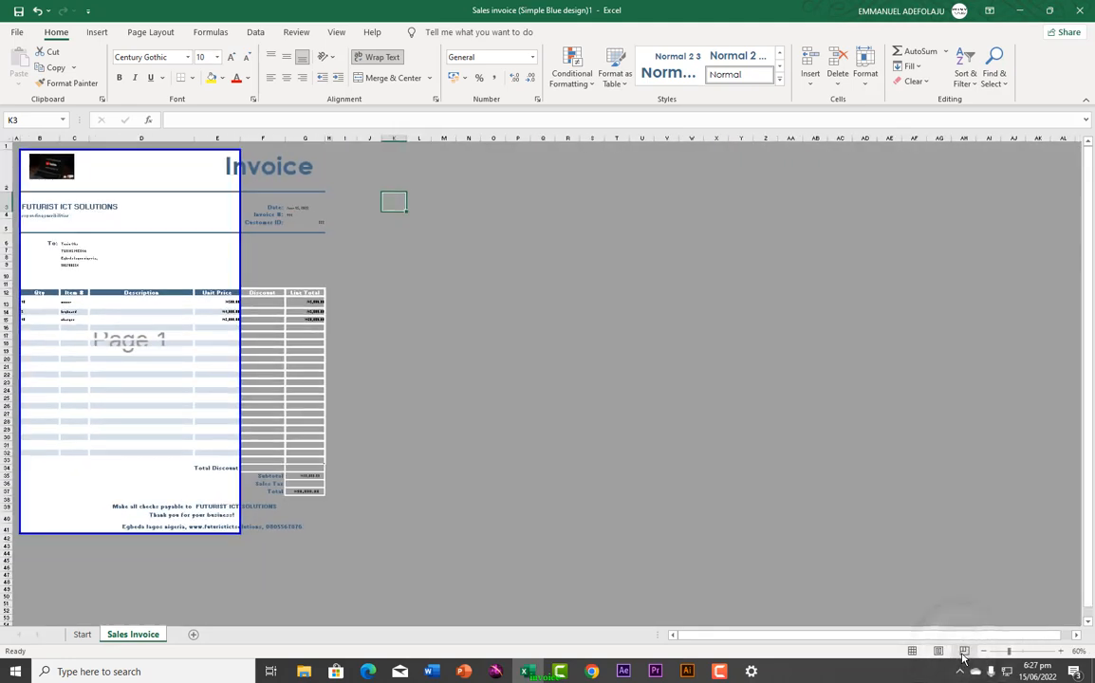
left_click(242, 225)
left_click_drag(242, 224, 333, 233)
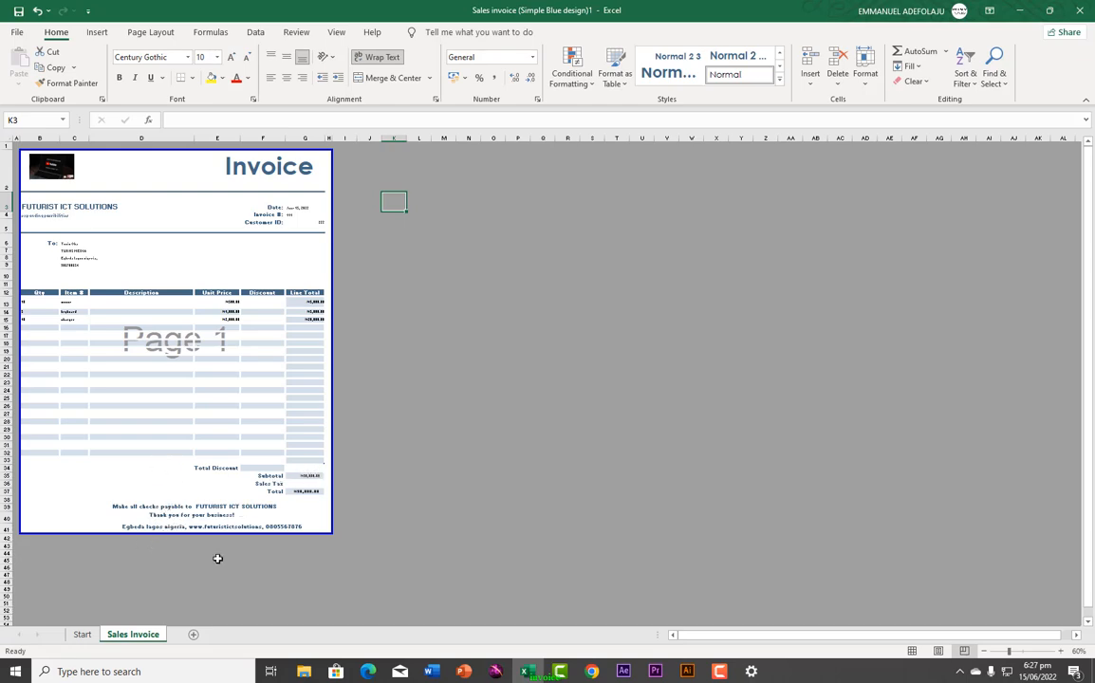
left_click(910, 651)
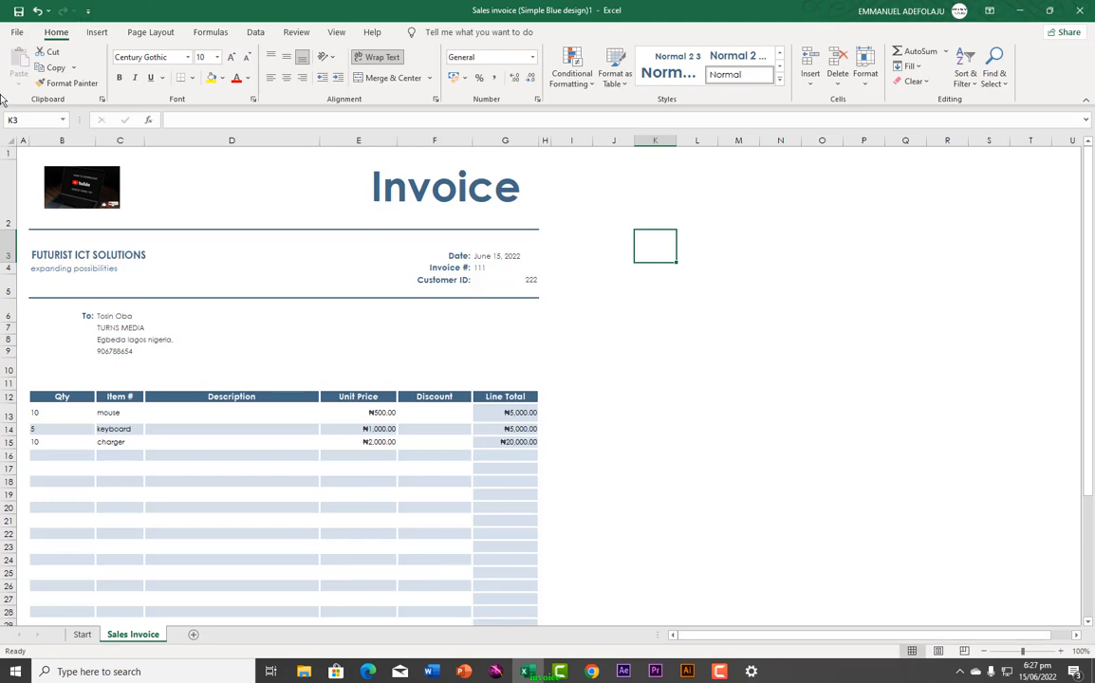
Step: In the print preview, keep Microsoft Print to PDF as the printer and return to the invoice worksheet
left_click(15, 33)
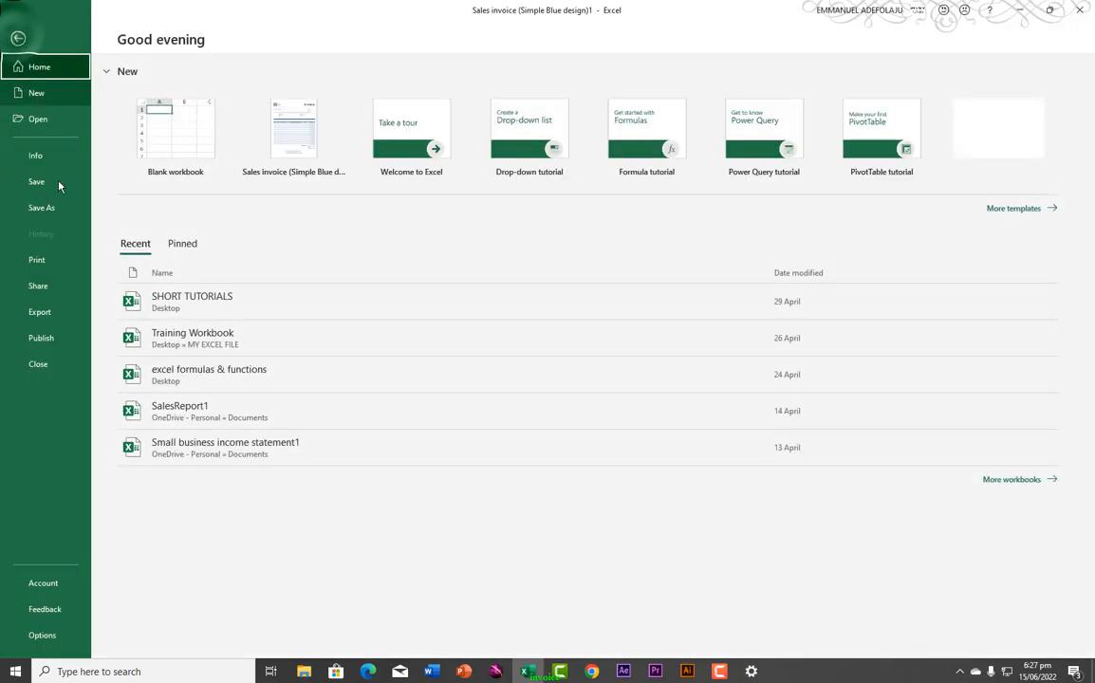
left_click(38, 265)
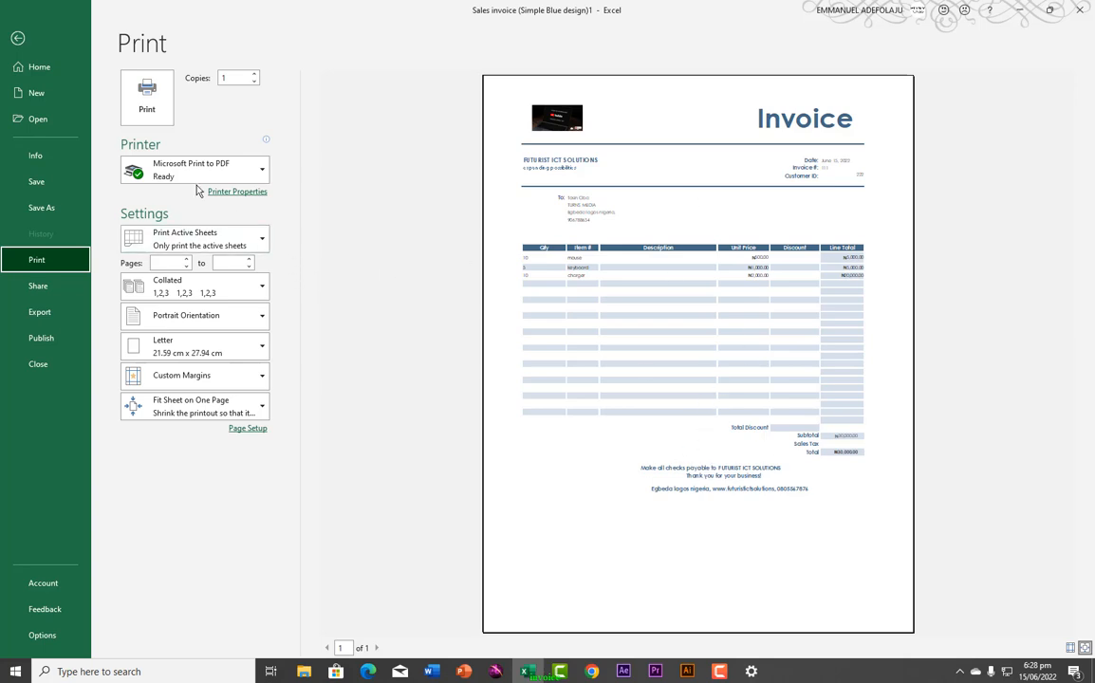
left_click(247, 173)
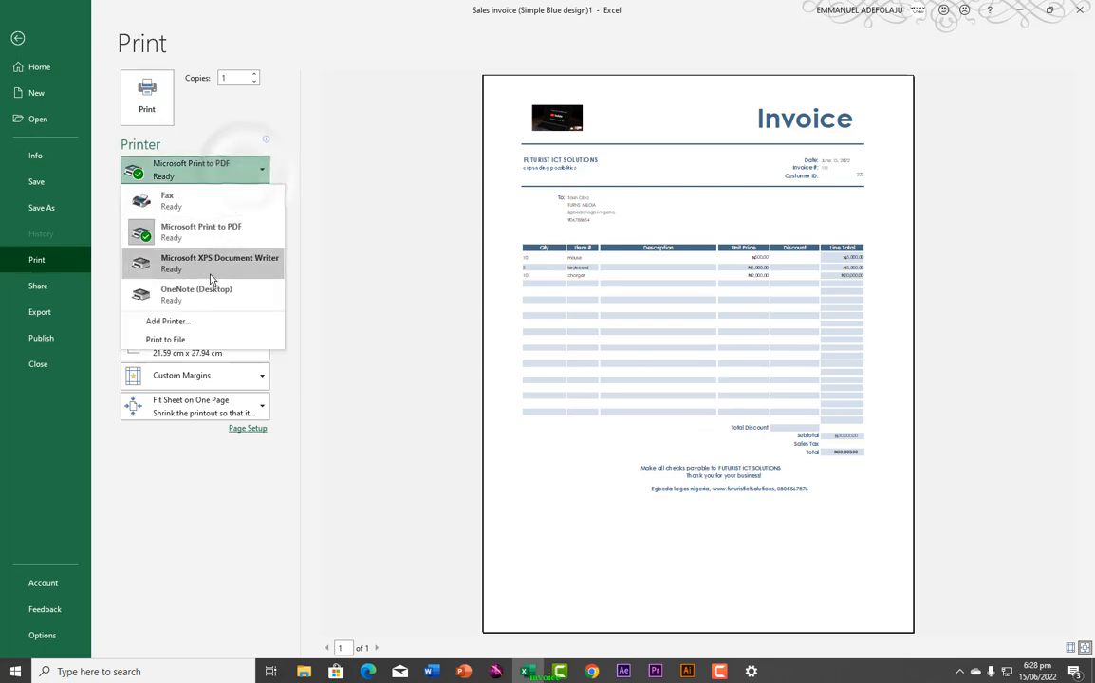
left_click(260, 170)
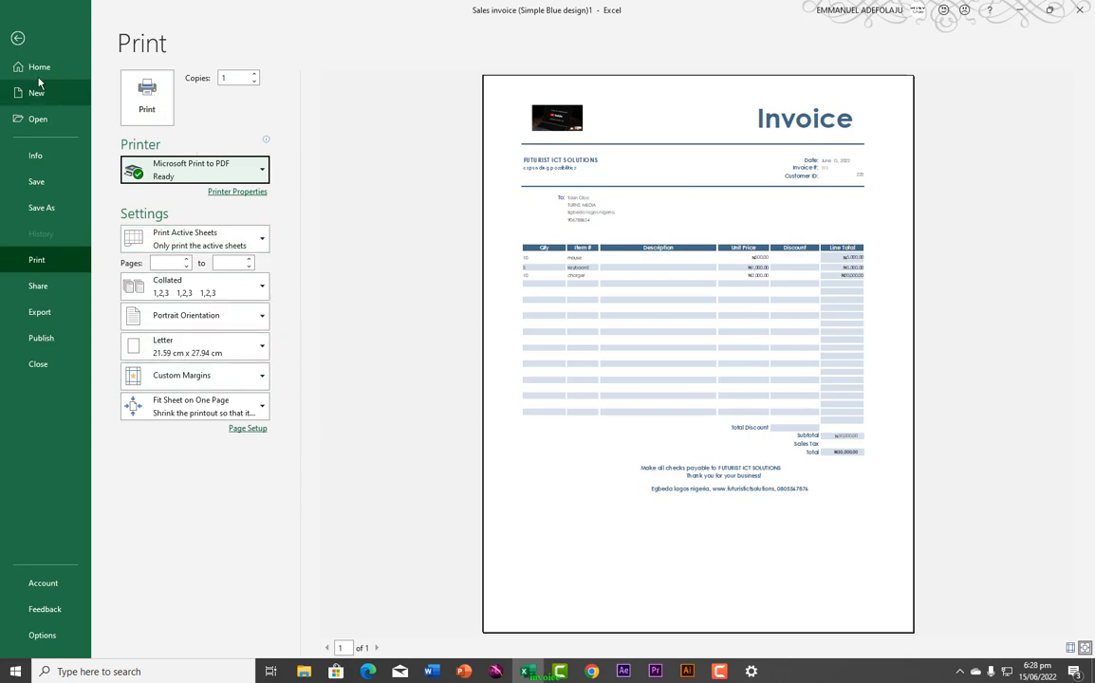
left_click(17, 40)
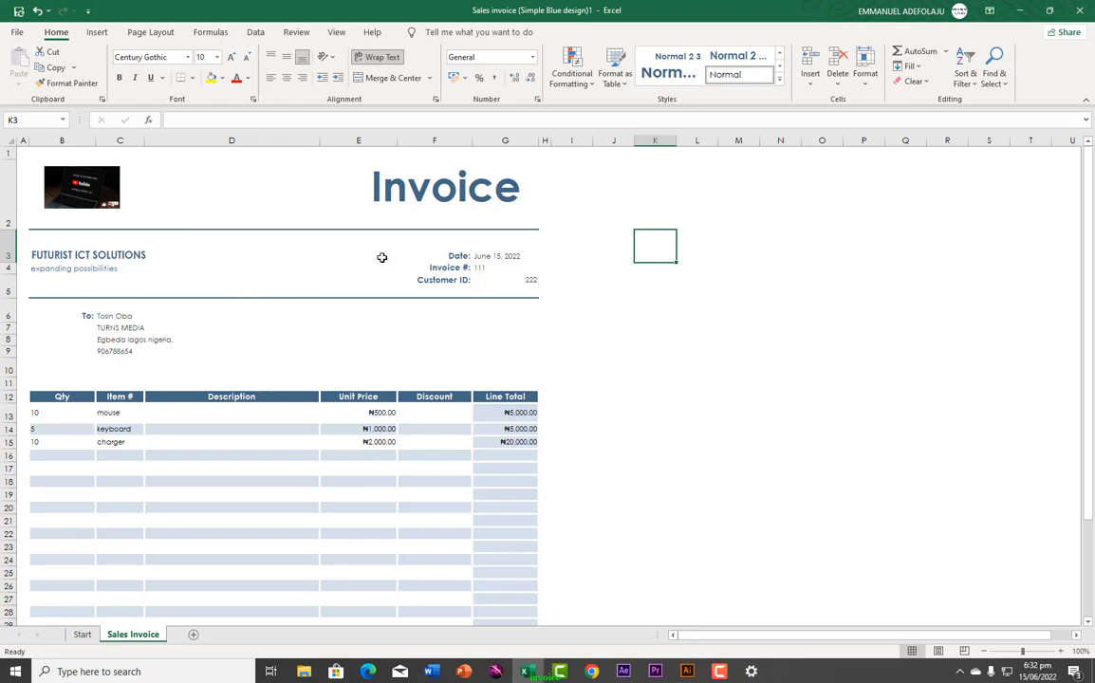
Step: Email the invoice workbook via File > Share using Send as PDF
left_click(17, 31)
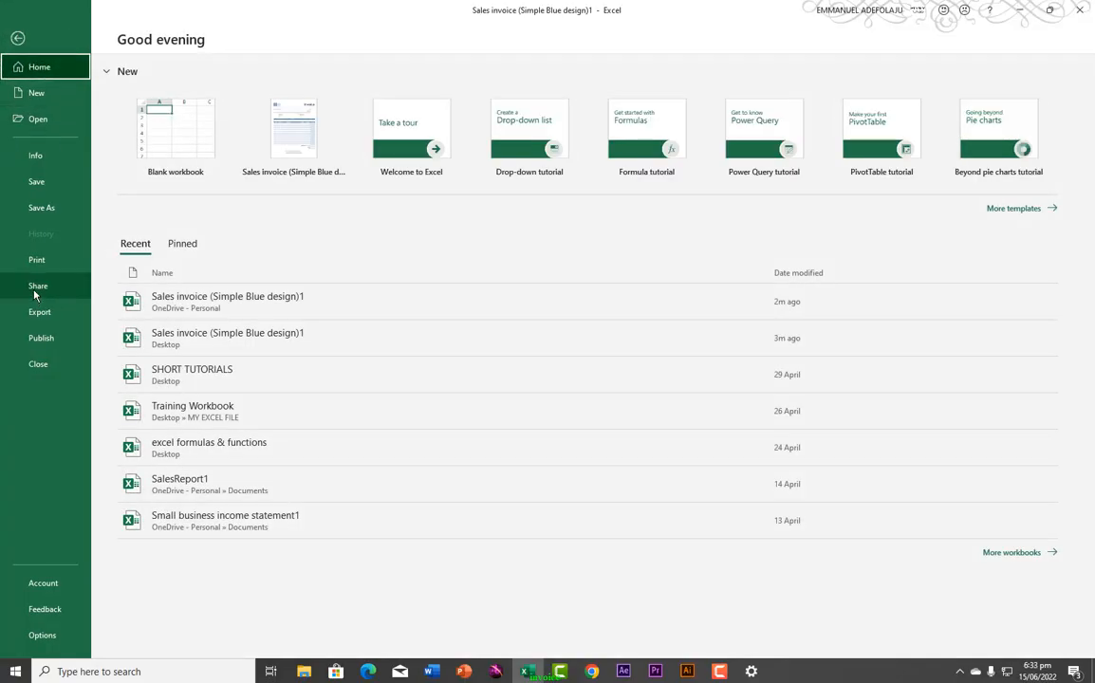
left_click(36, 288)
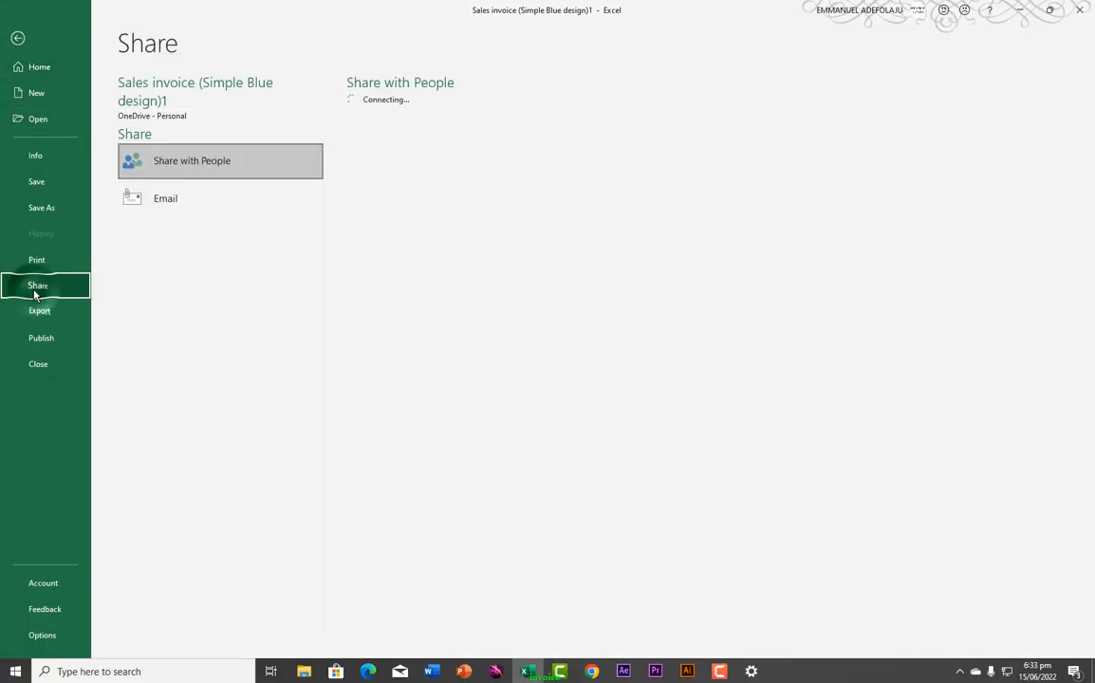
left_click(153, 207)
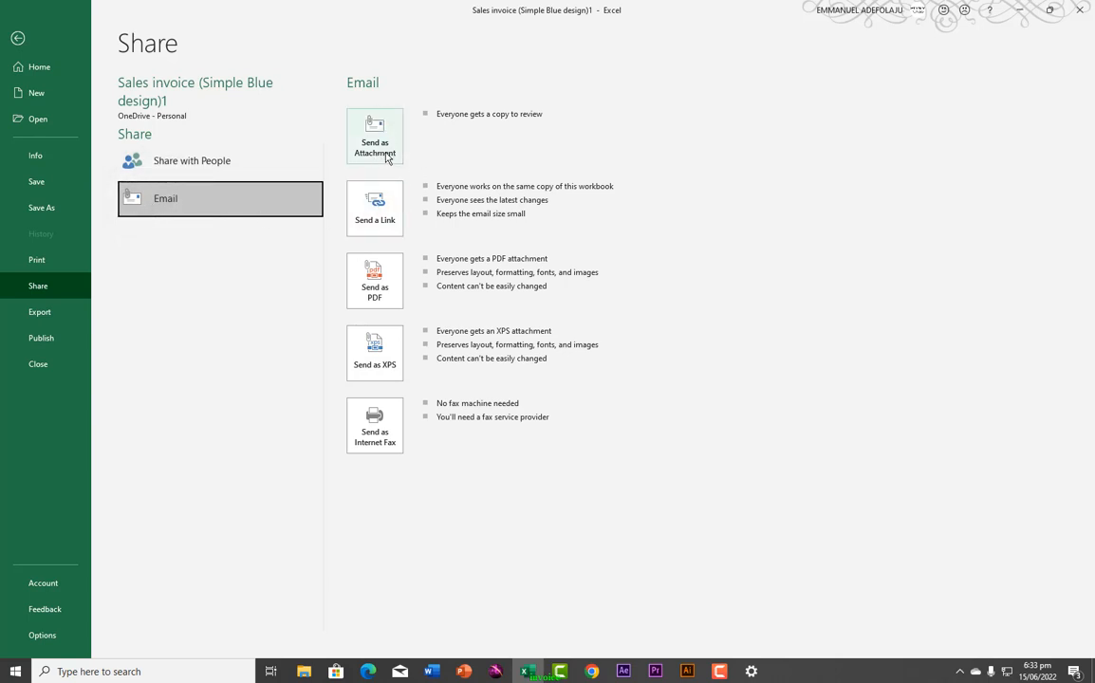
left_click(373, 296)
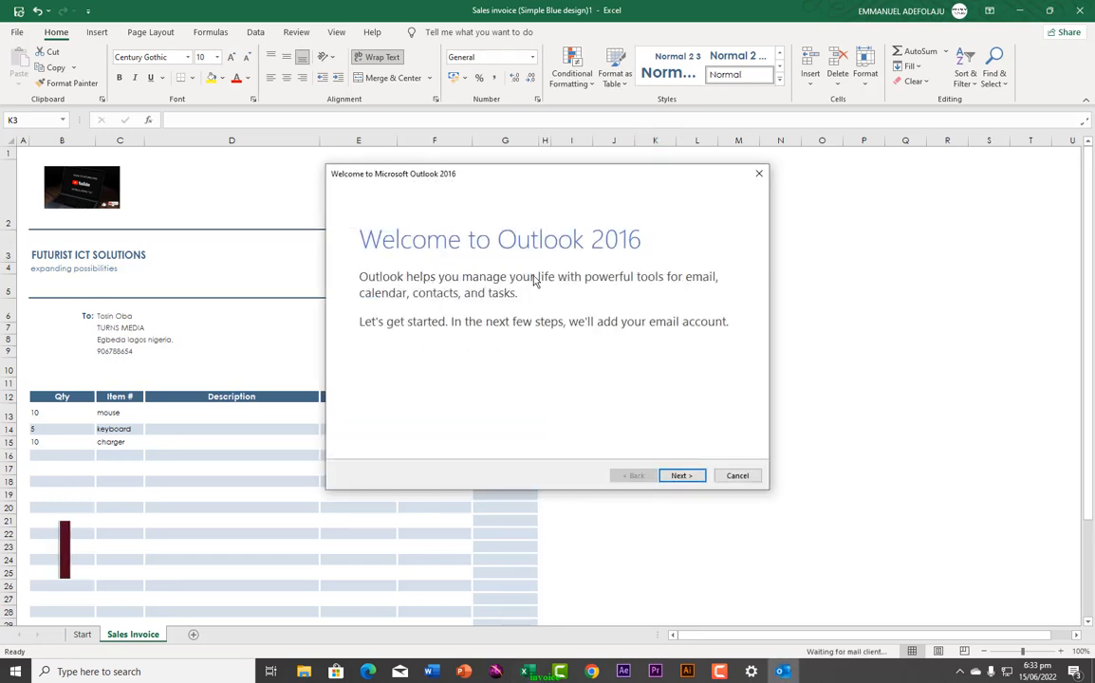
Step: Accept adding an email account in Outlook's welcome wizard, then enter the account holder's name and e-mail address
left_click(679, 477)
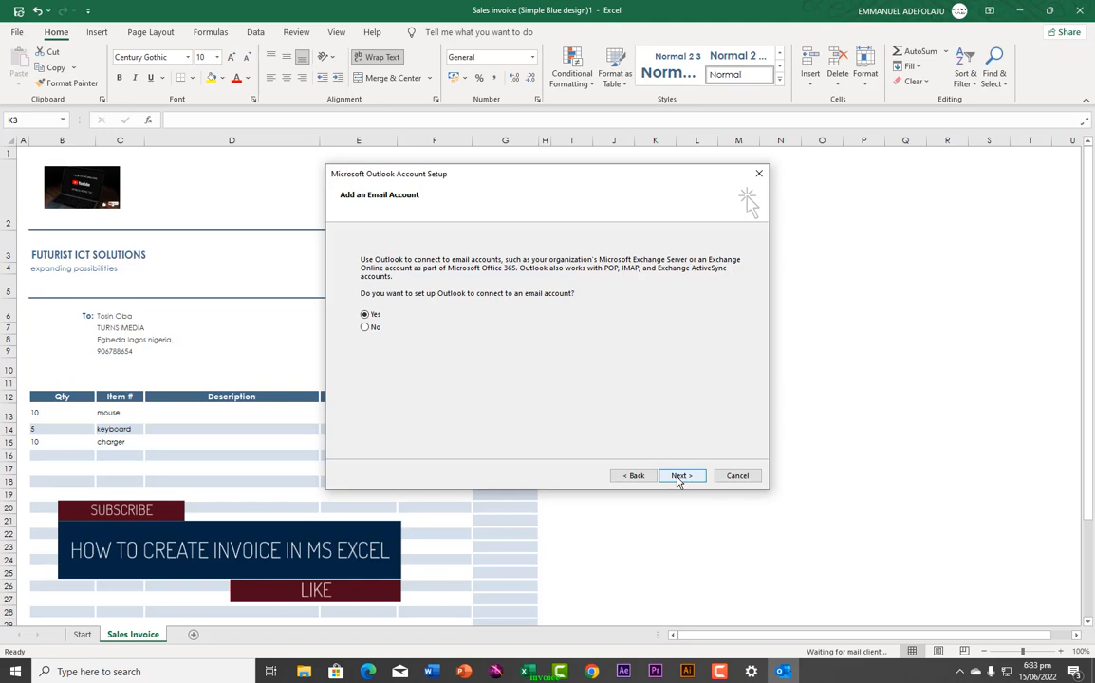
left_click(679, 479)
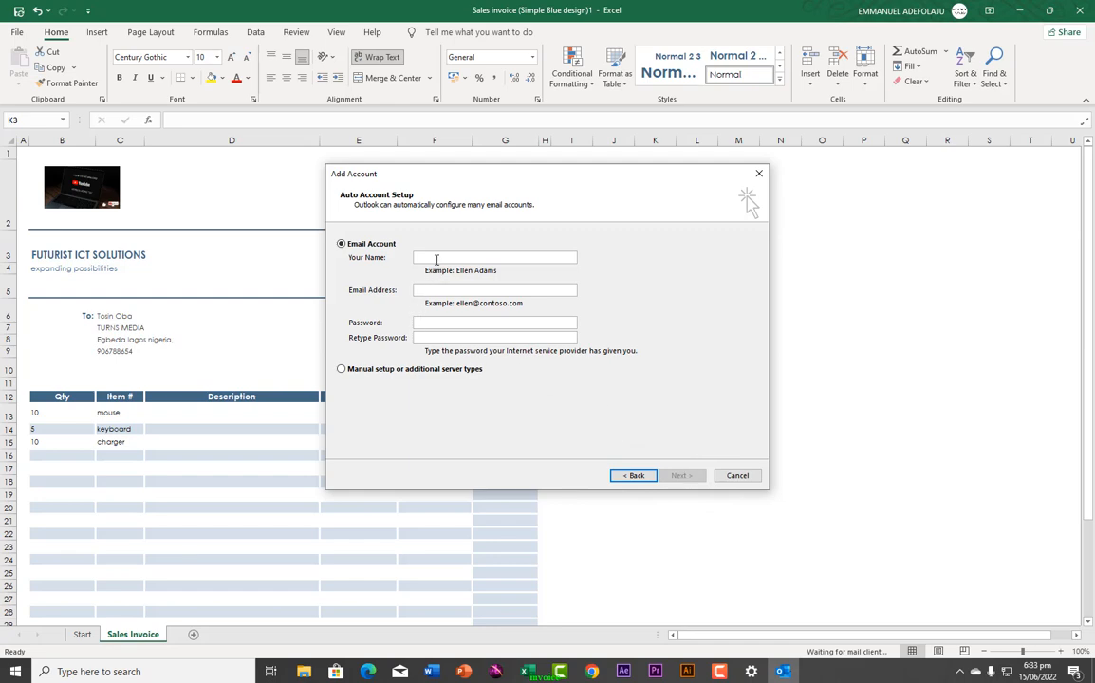
left_click(436, 257)
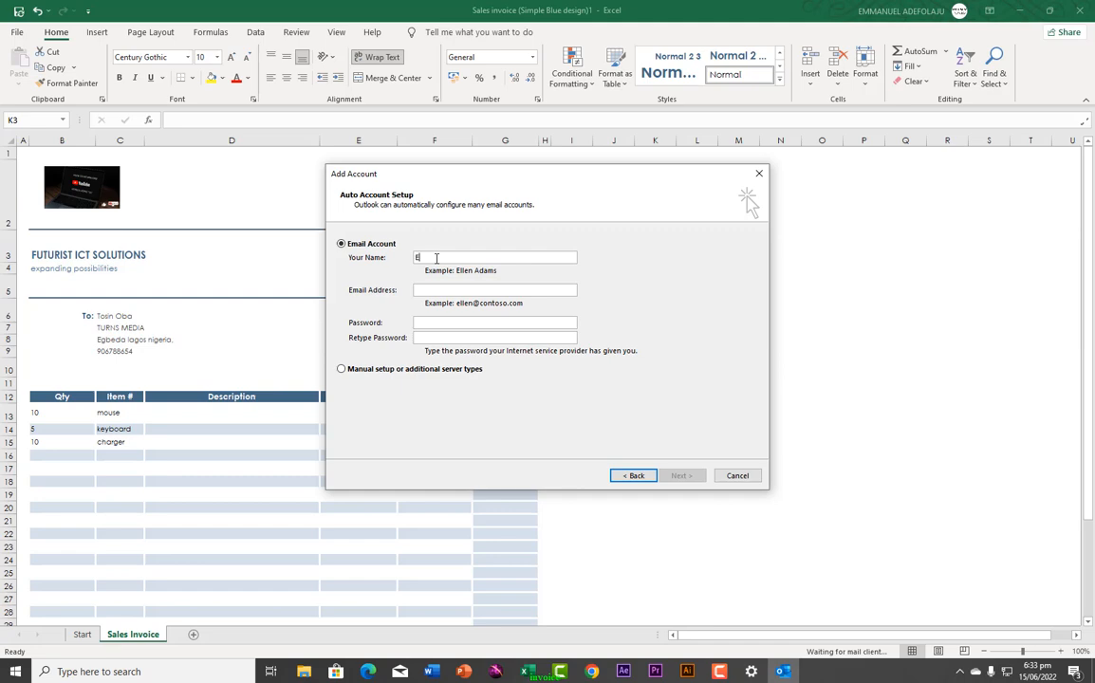
type("EMMANUEL")
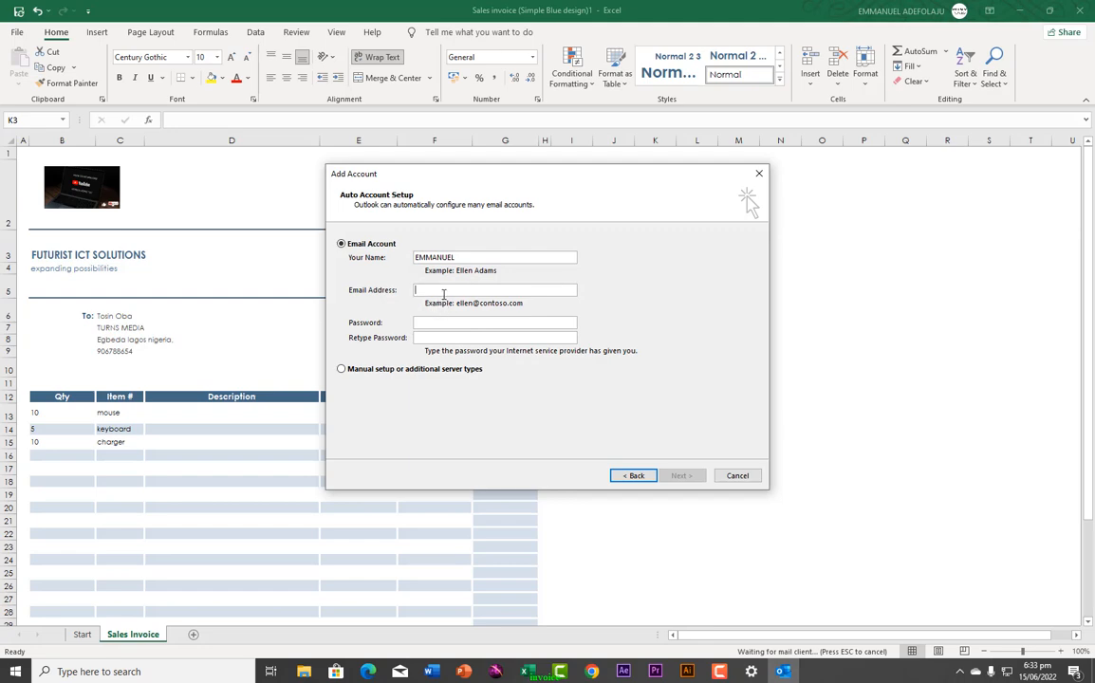
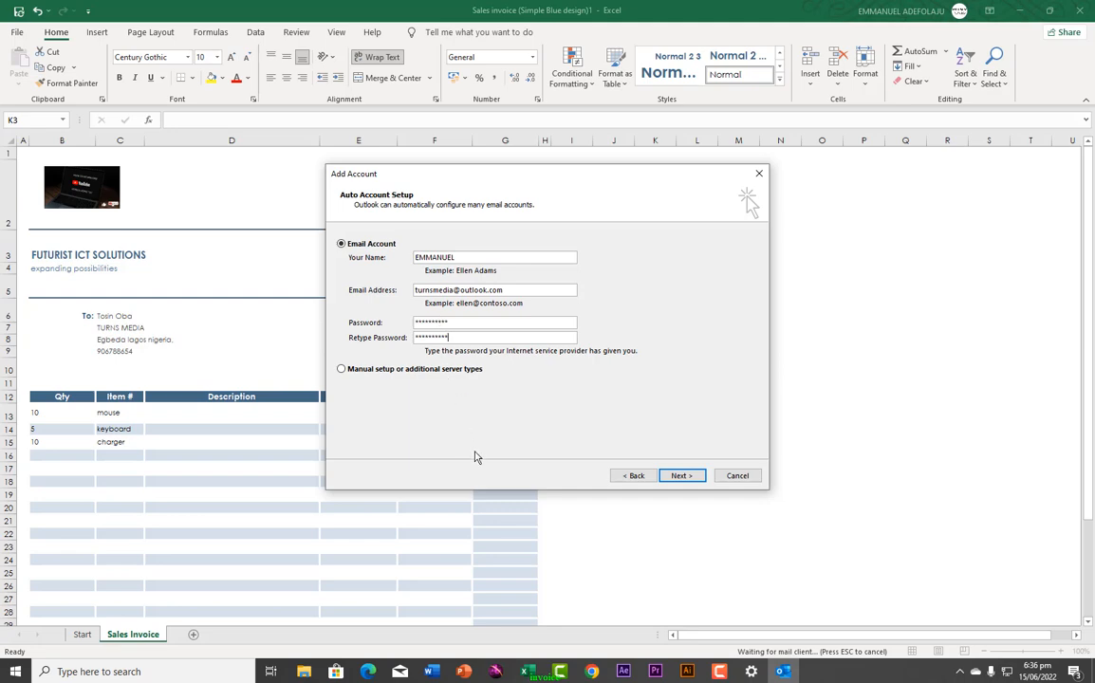
Step: Submit the account details and finish setup so the new message opens with the invoice PDF attached
left_click(678, 475)
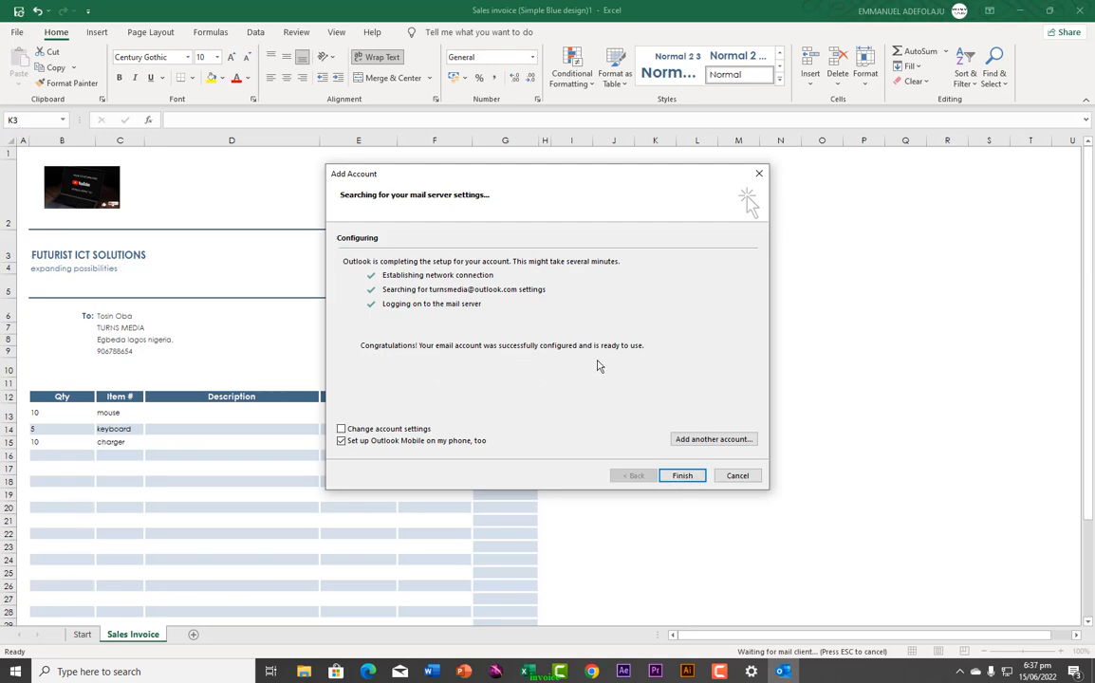
left_click(680, 479)
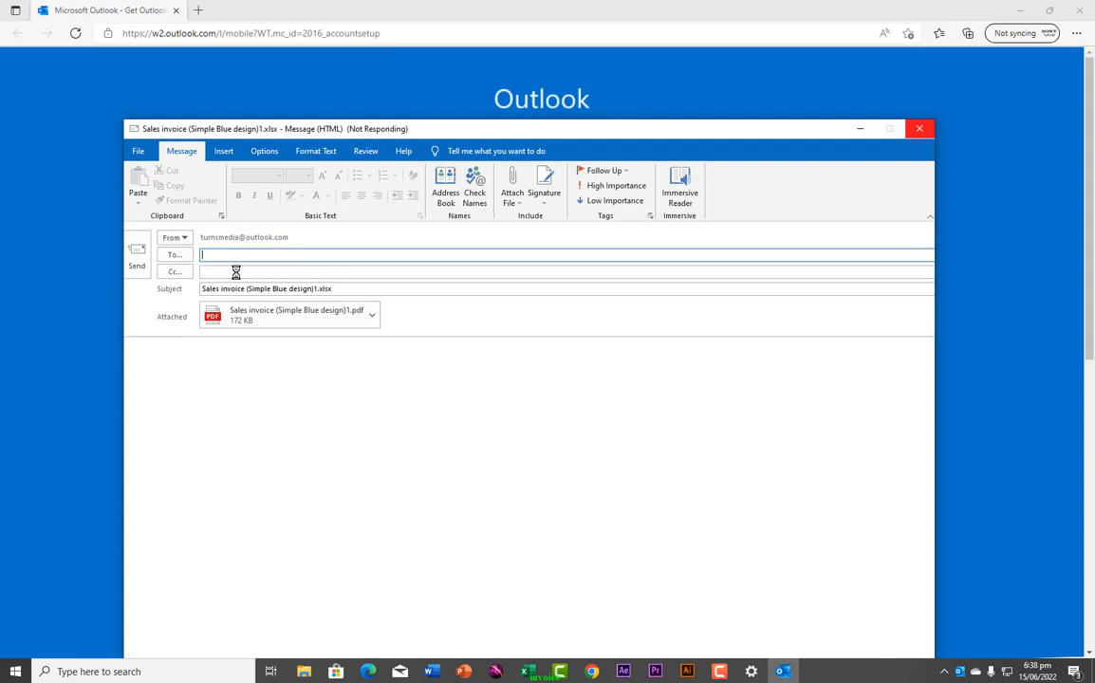
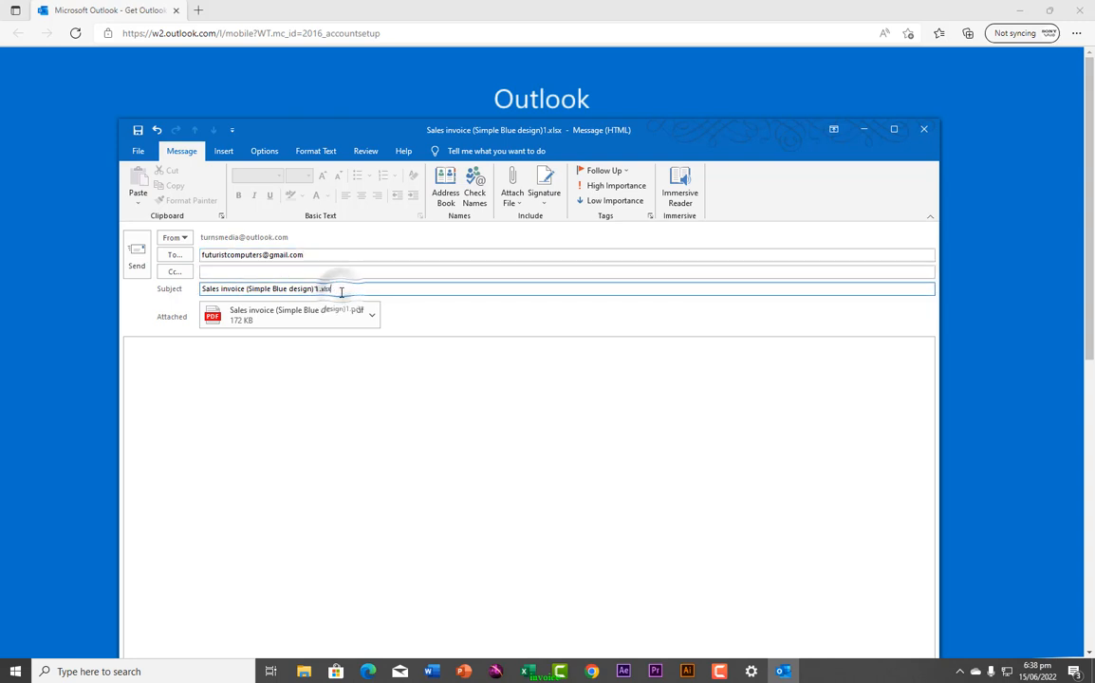
Step: Address the message to the recipient's Gmail address, shorten the subject to 'Sales invoice', and send it
left_click_drag(340, 290, 190, 291)
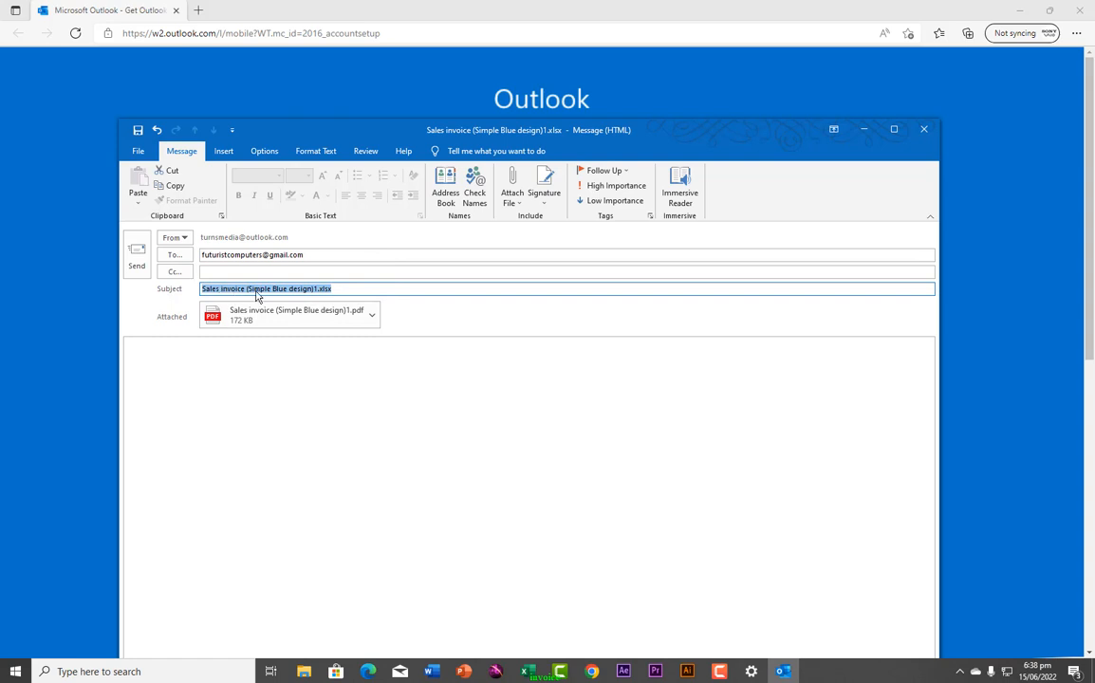
left_click(354, 292)
key("BackSpace")
key("BackSpace")
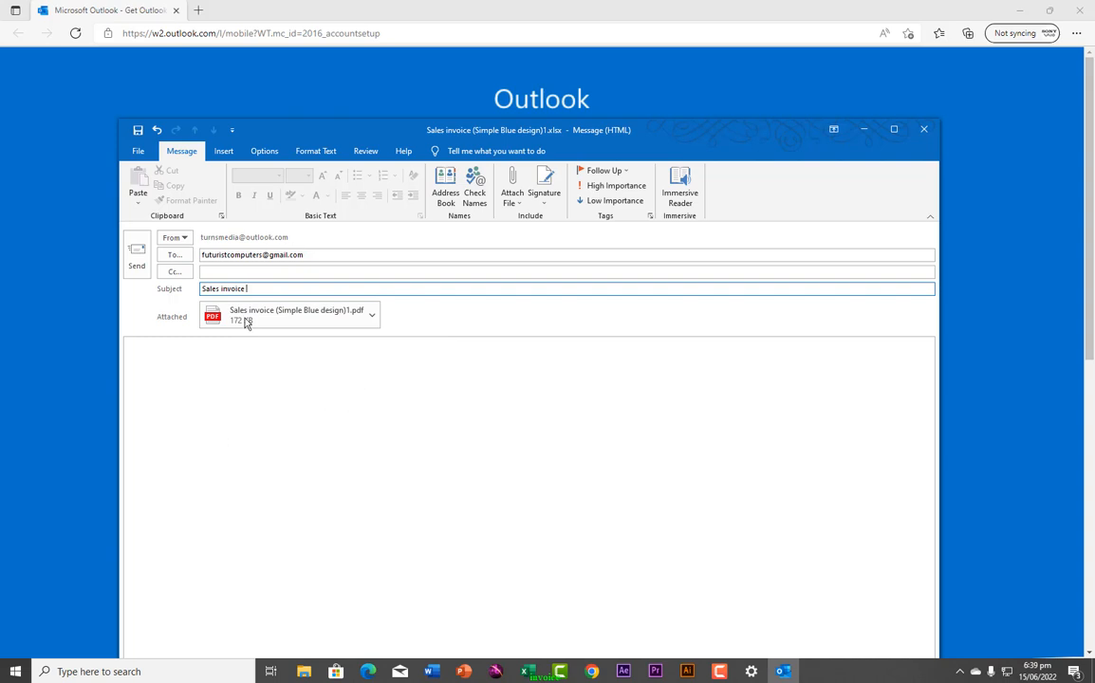
left_click(139, 263)
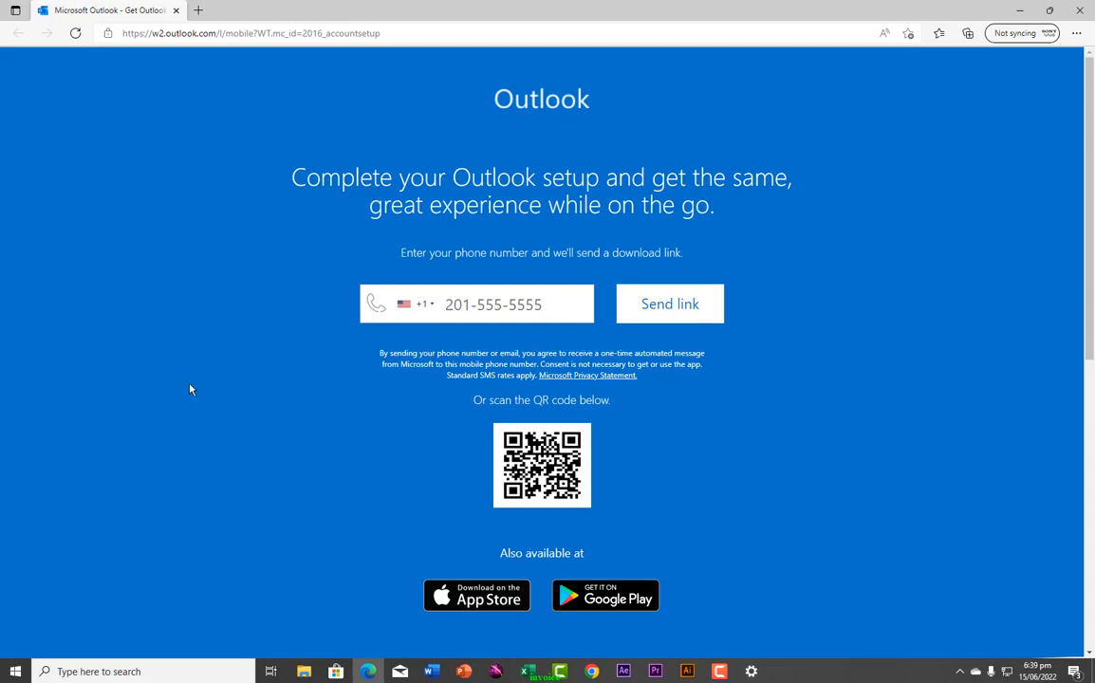
Step: Switch back to the invoice workbook and show the Email options under File > Share
left_click(528, 671)
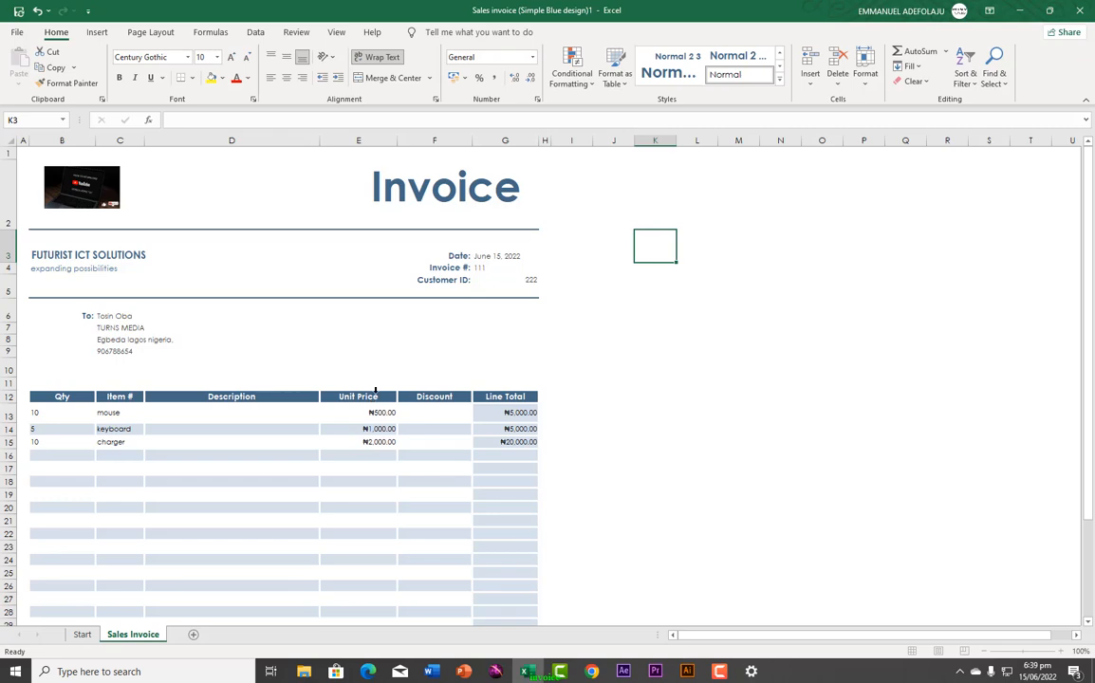
left_click(17, 31)
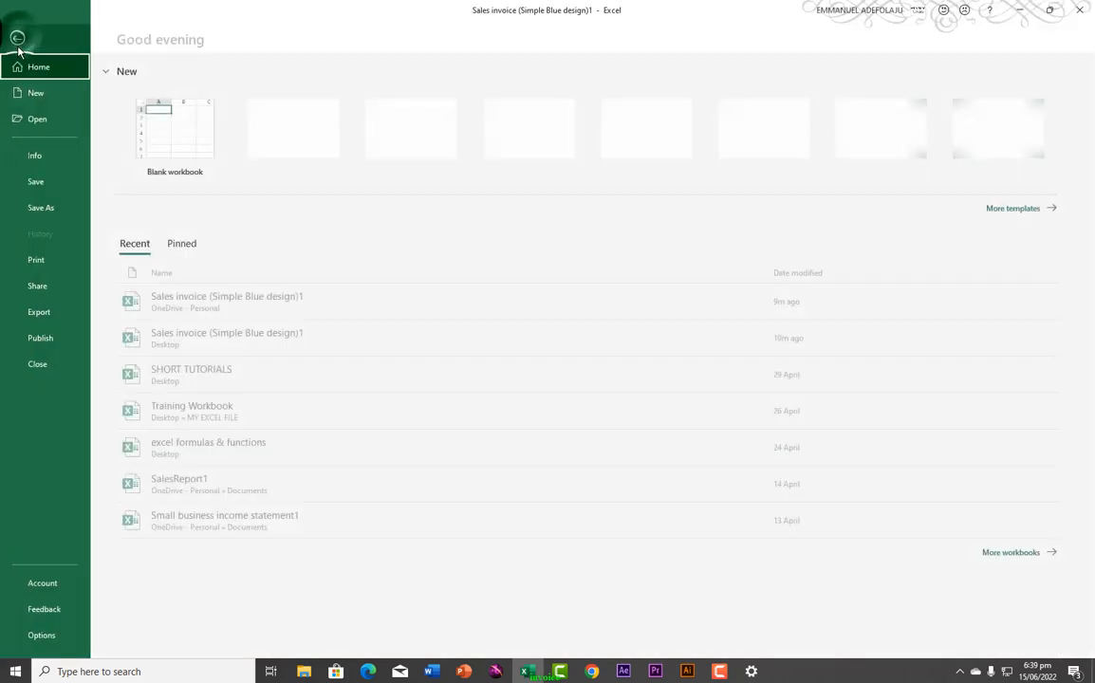
left_click(47, 259)
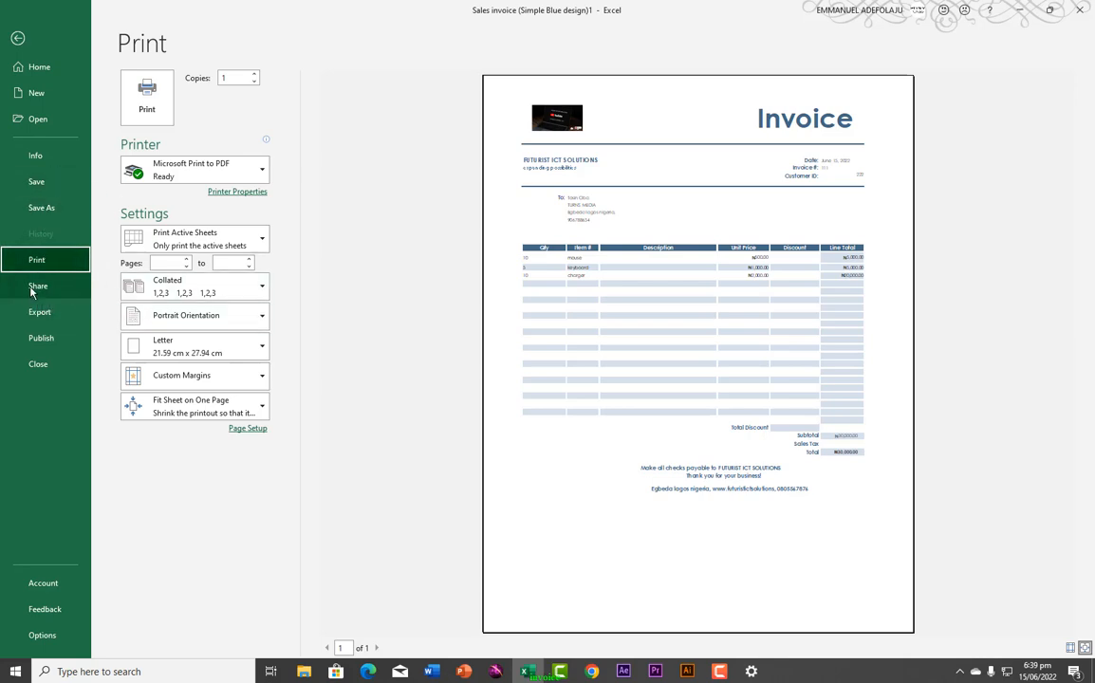
left_click(33, 287)
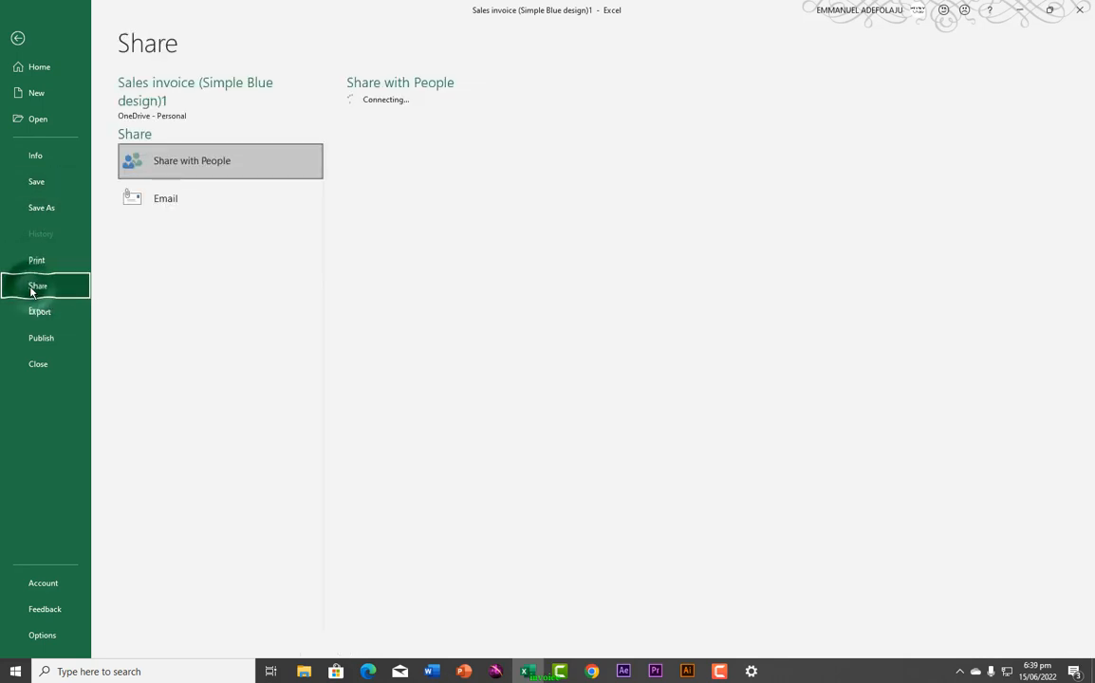
left_click(159, 209)
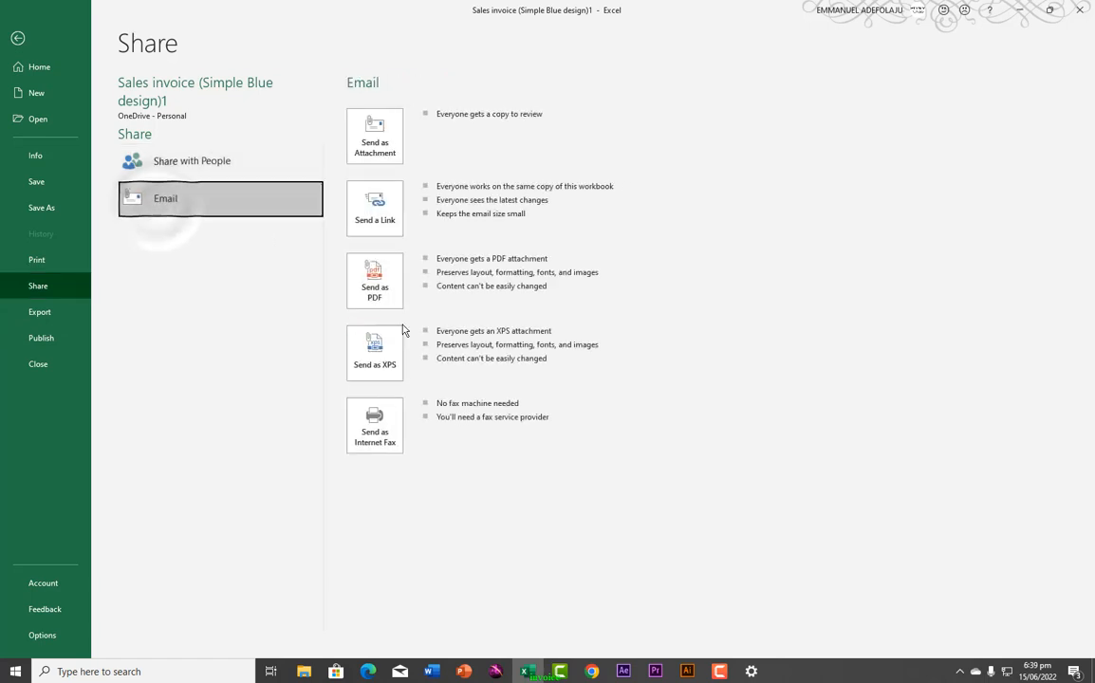